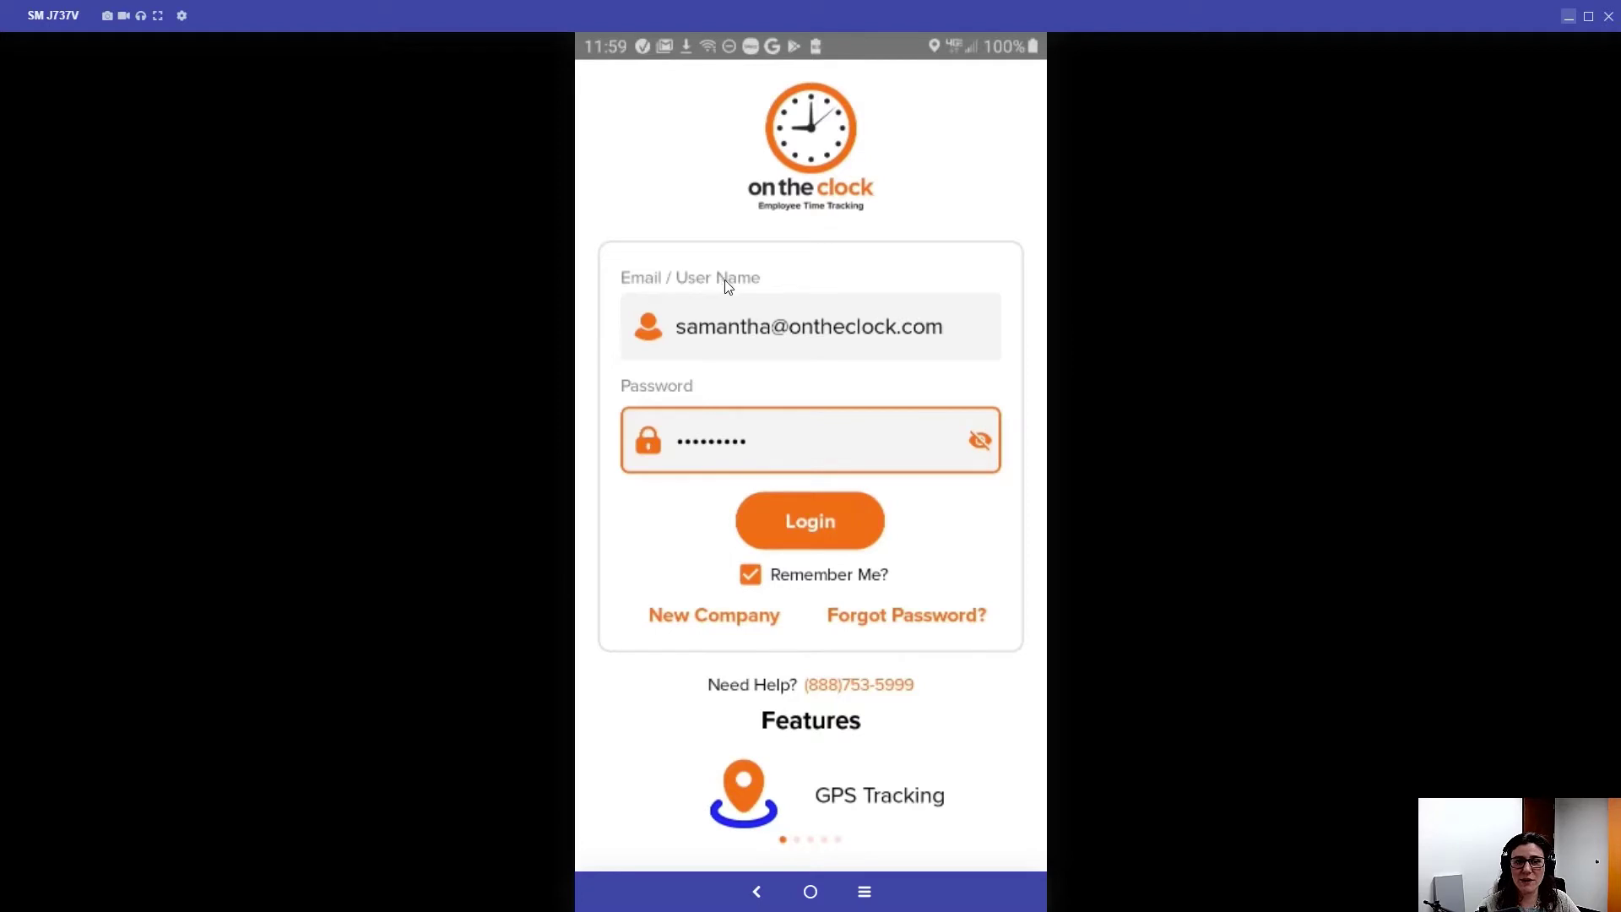
Log in as administrator and bring up the side drawer with the profile, role and PIN.
{"action": "left_click", "coordinate": [790, 488]}
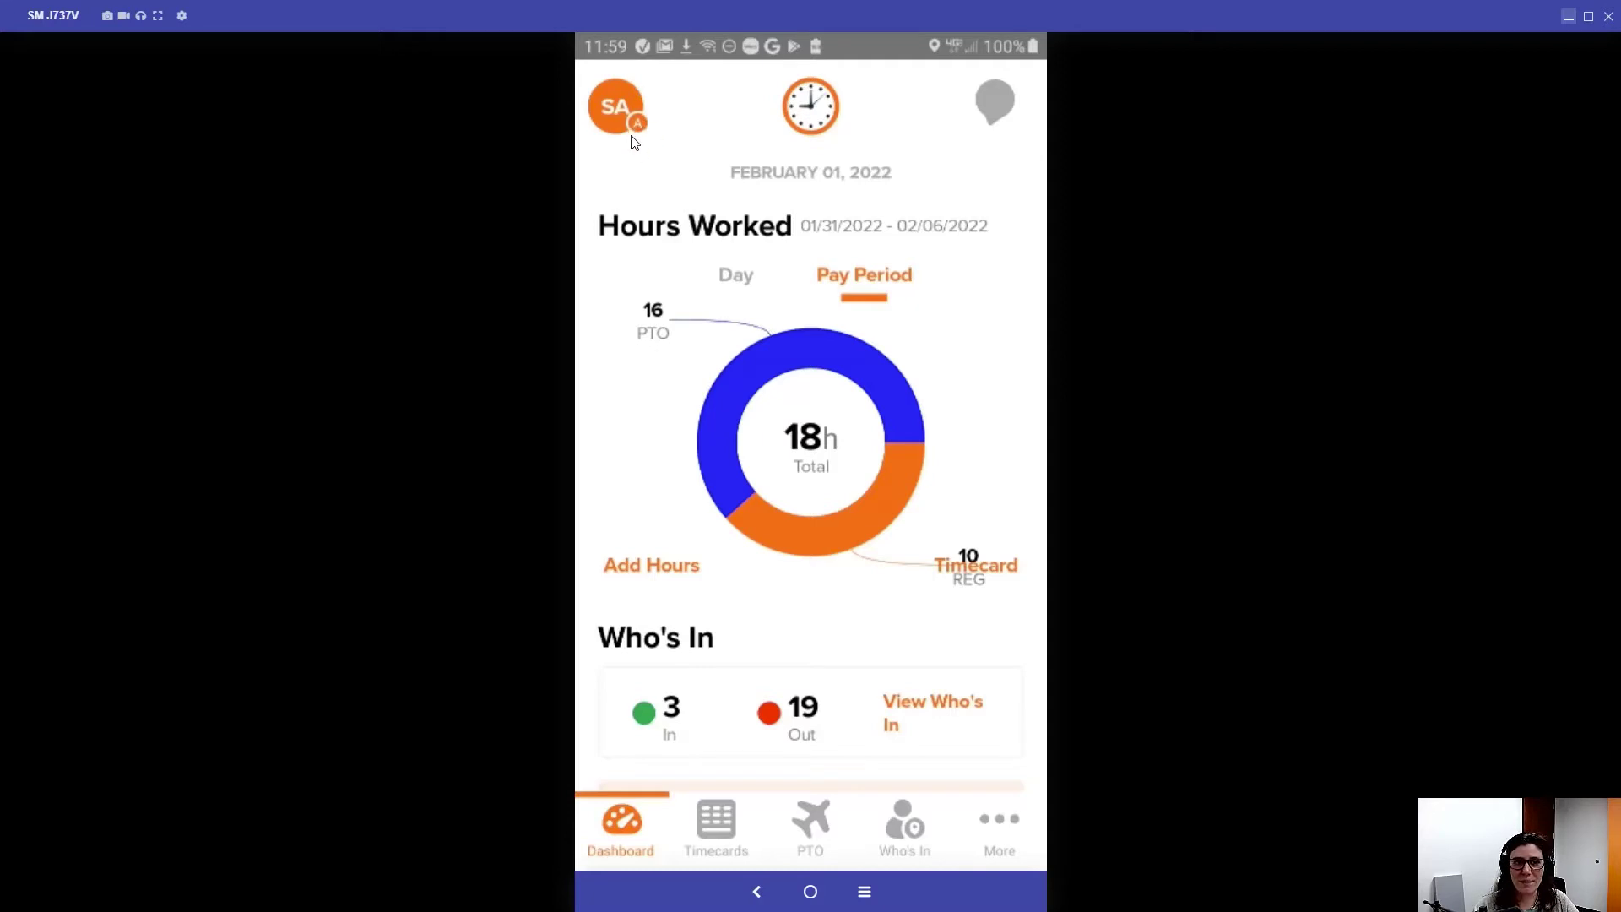
{"action": "left_click", "coordinate": [616, 112]}
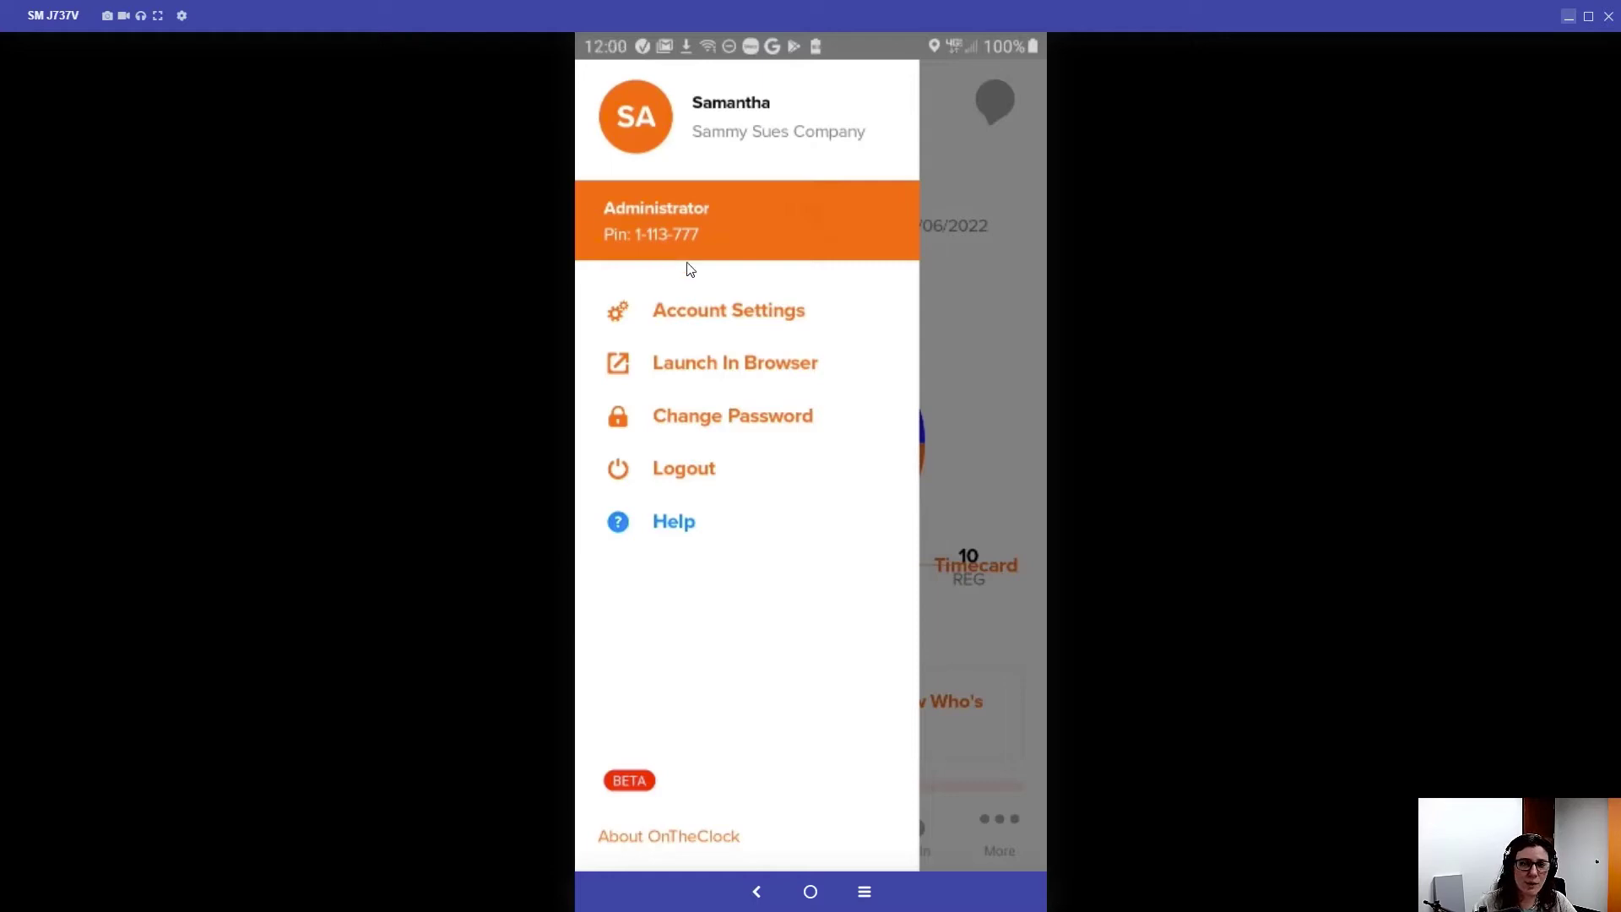
Go to Account Settings showing time zone, weekly pay period, start date and punch rounding.
{"action": "left_click", "coordinate": [710, 317]}
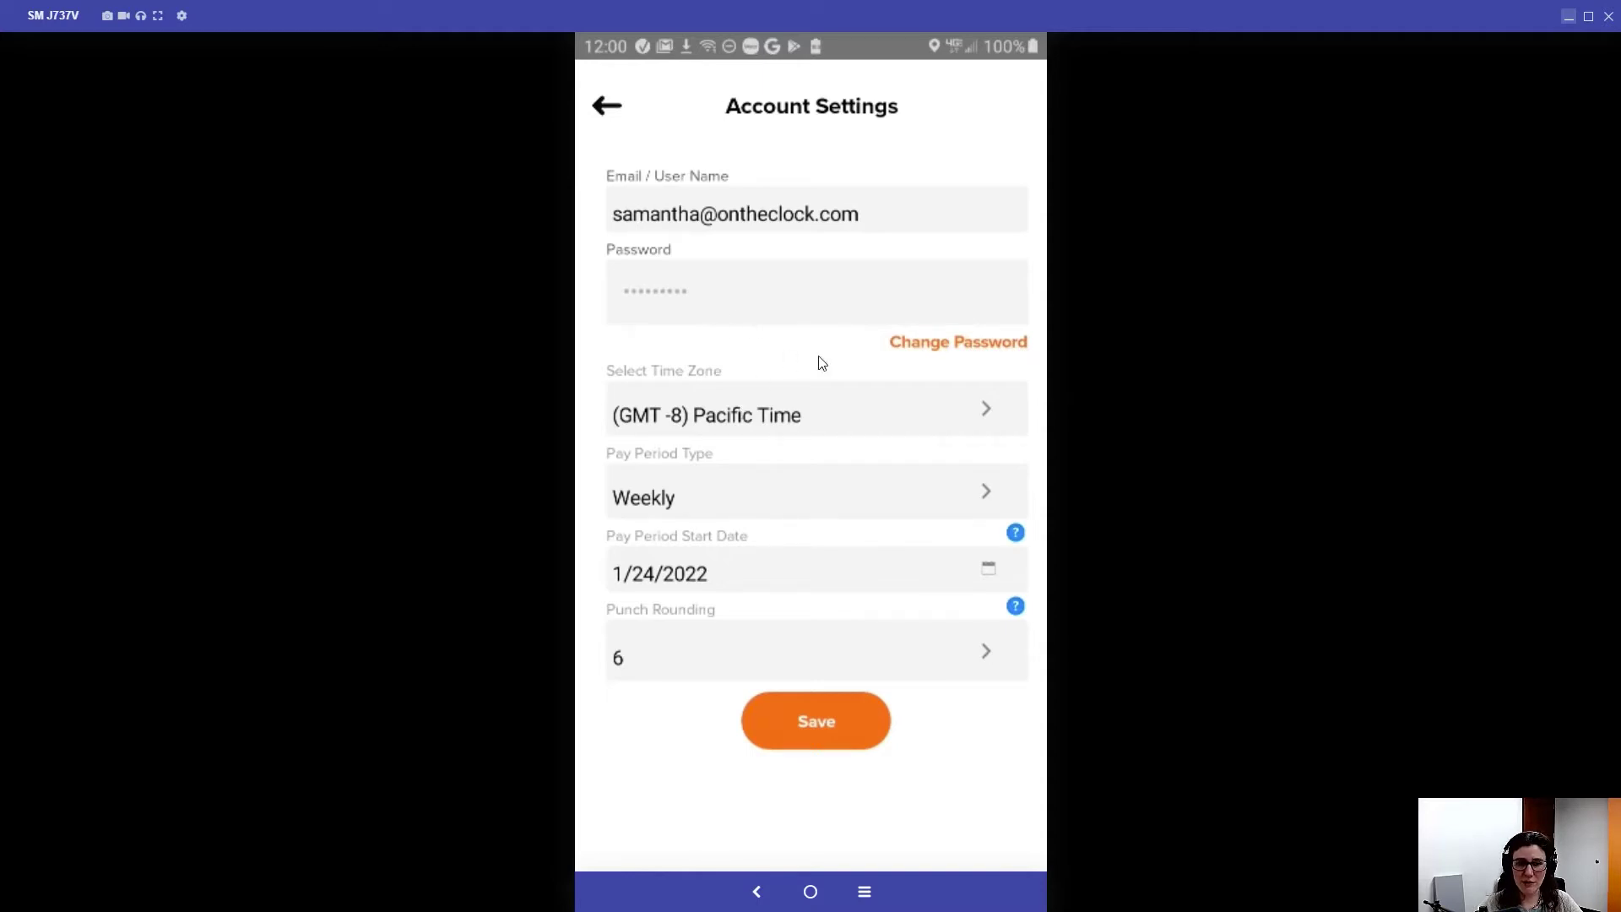
Review the Pay Period Type and Punch Rounding option lists without changing them.
{"action": "left_click", "coordinate": [773, 493]}
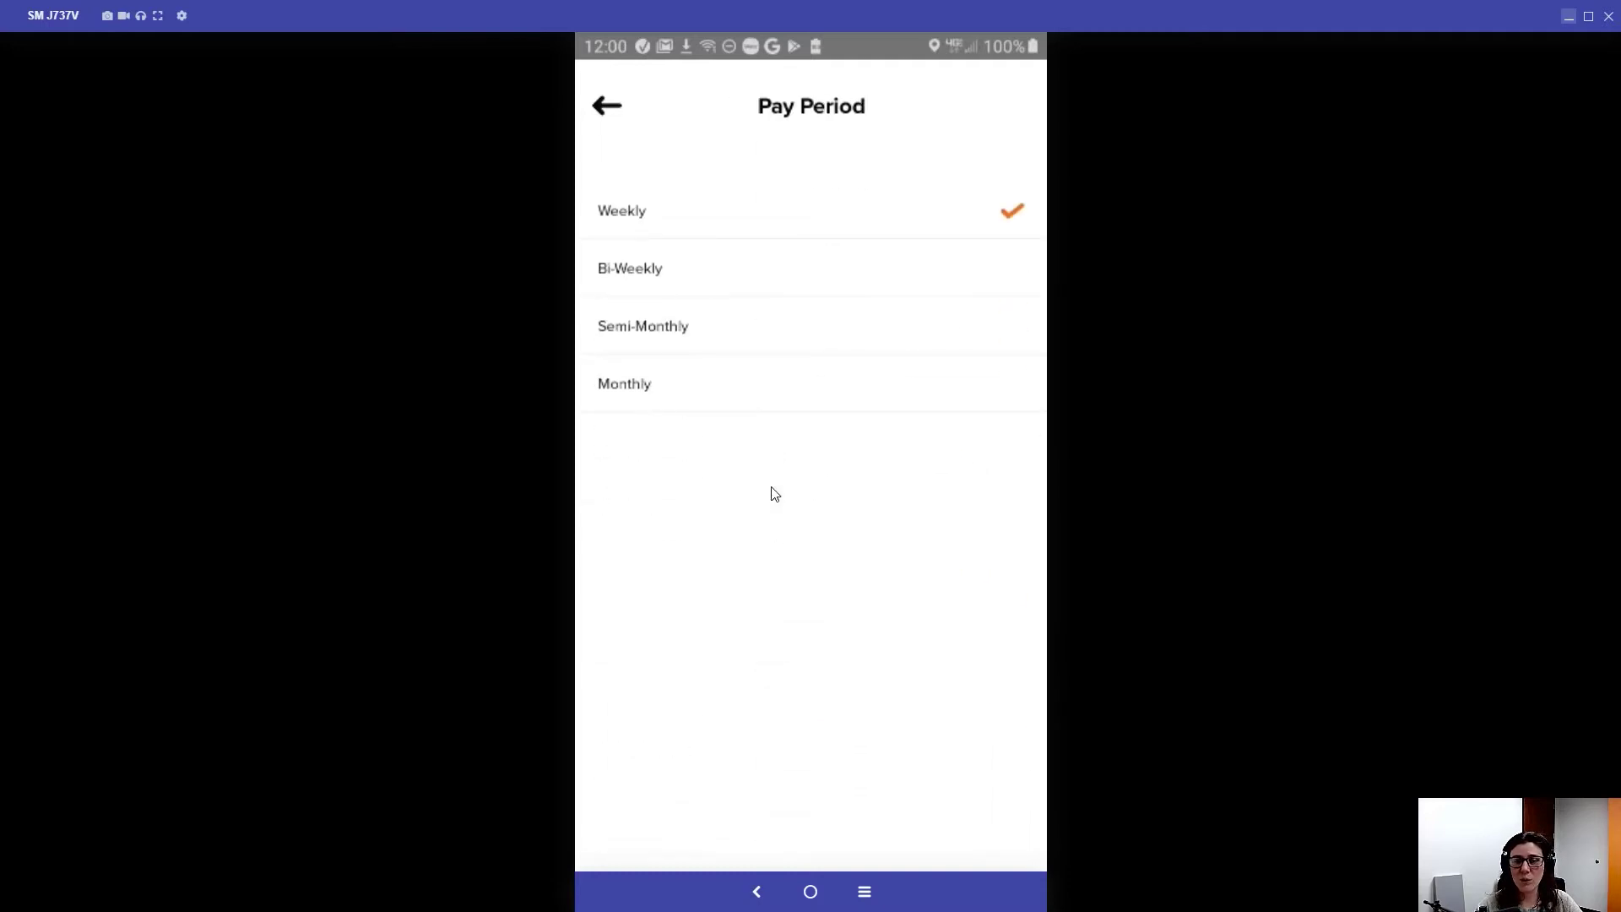
{"action": "left_click", "coordinate": [609, 106]}
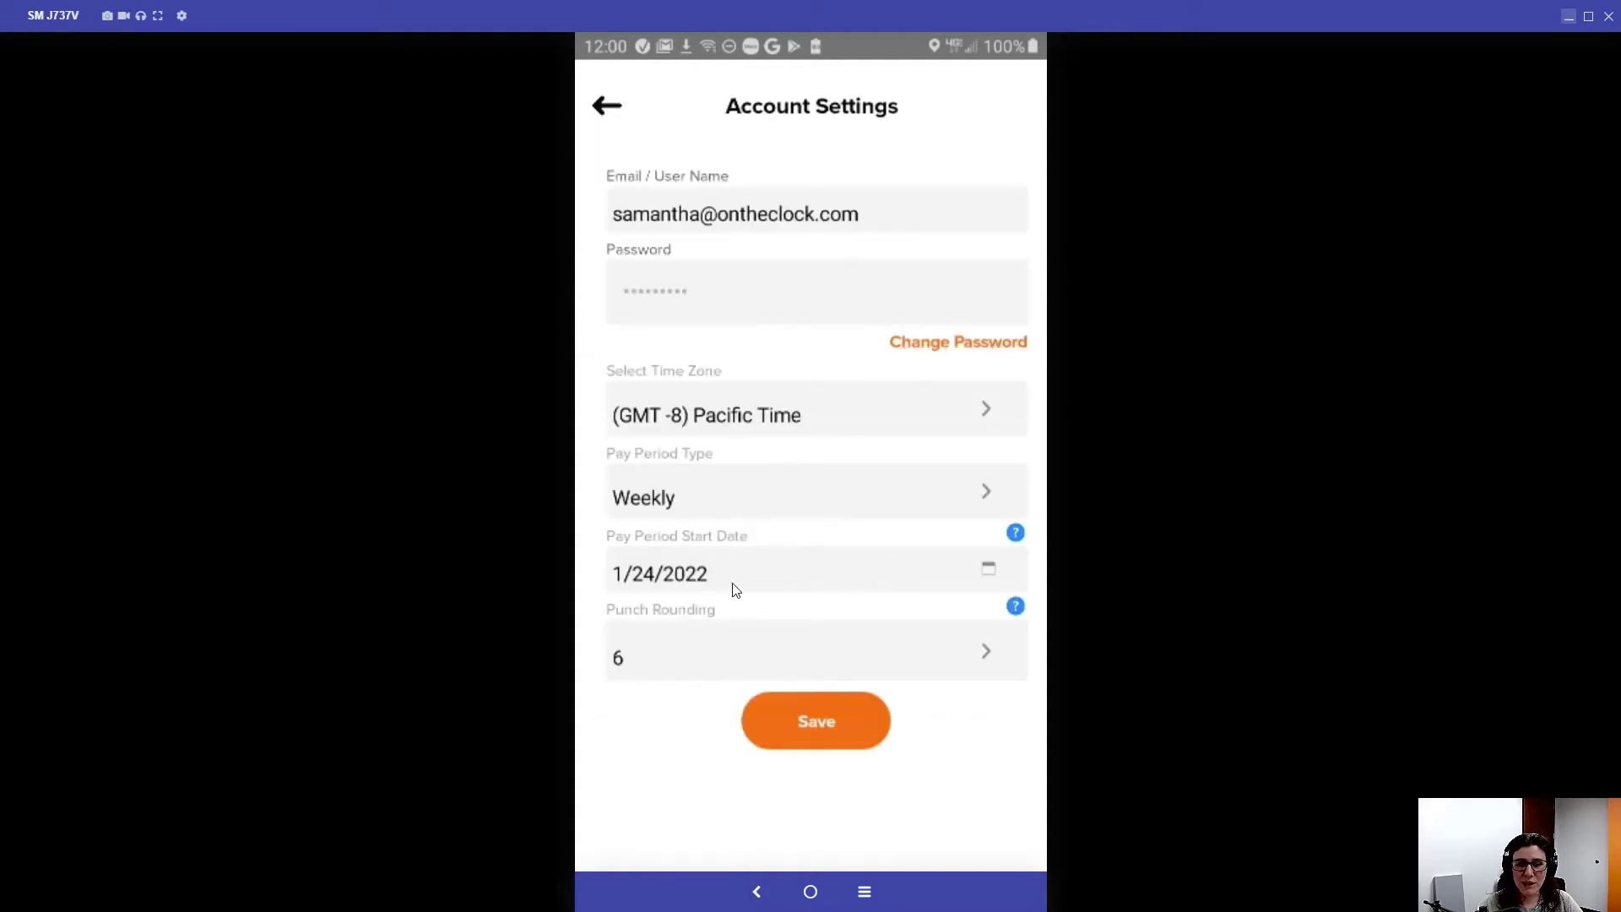
{"action": "left_click", "coordinate": [832, 652]}
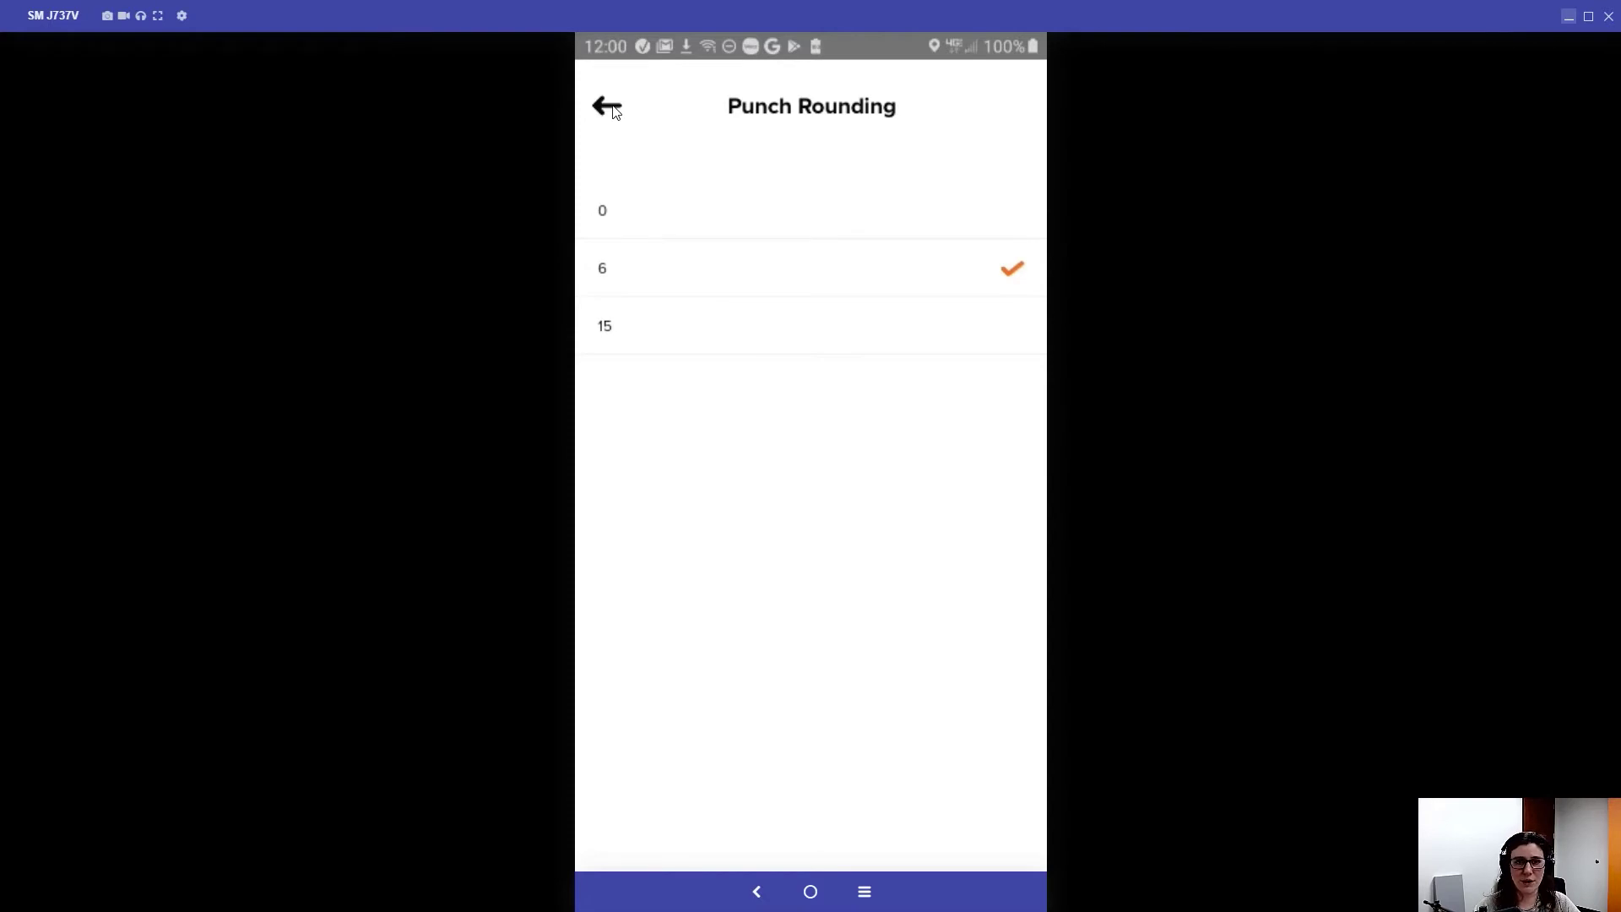
{"action": "left_click", "coordinate": [609, 108]}
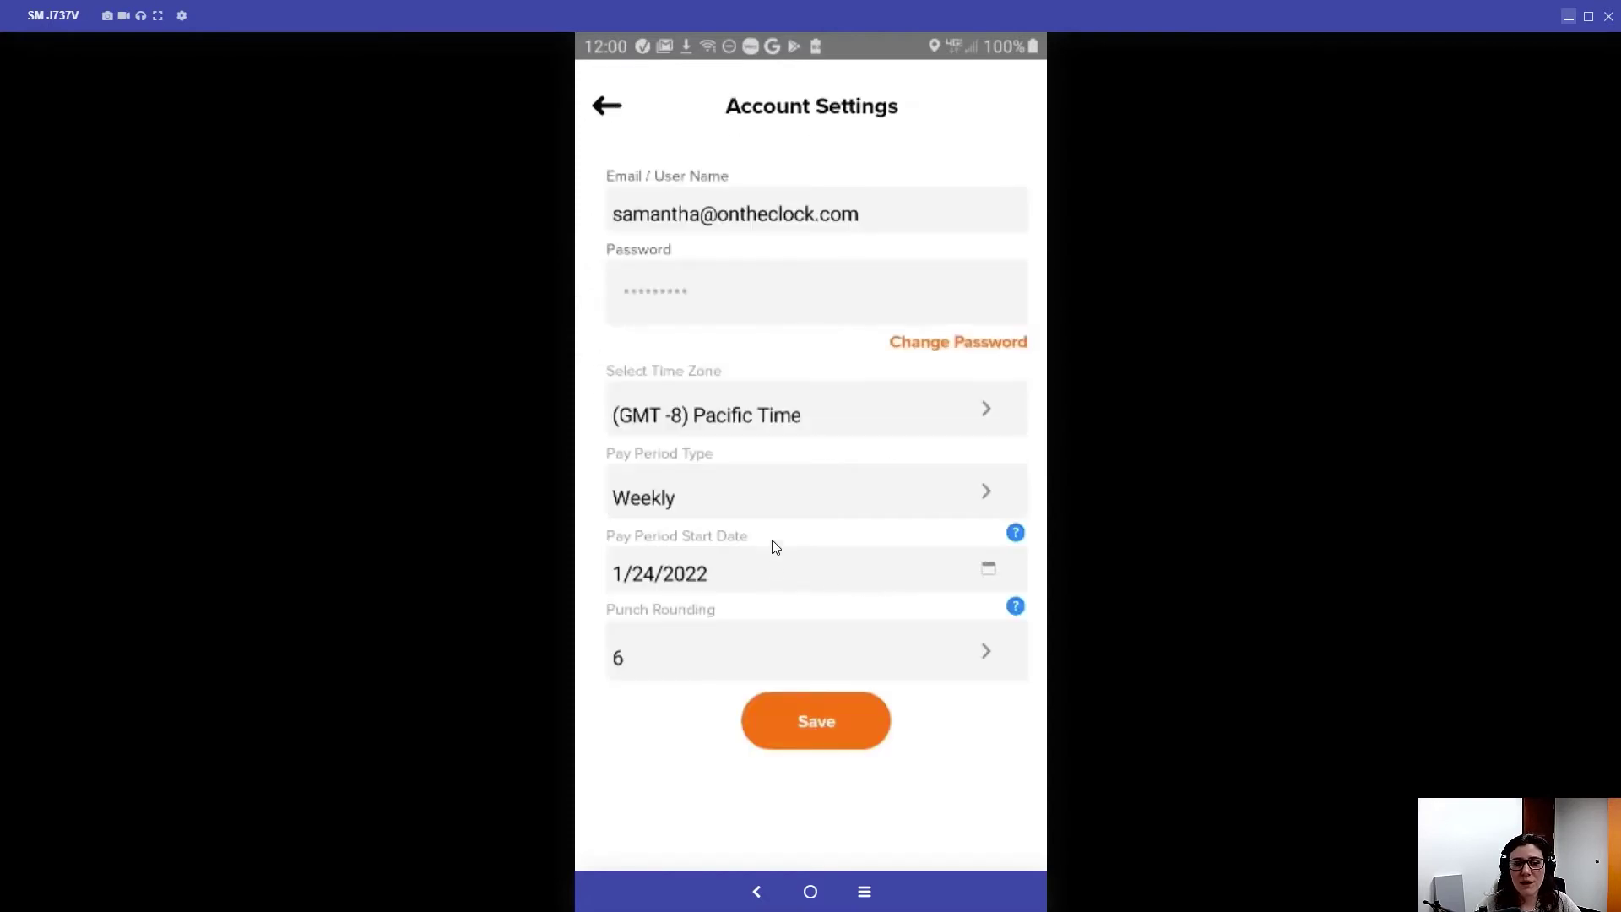
Pick Semi-Monthly as the pay period type and review the Start Day of Week choices.
{"action": "left_click", "coordinate": [753, 501]}
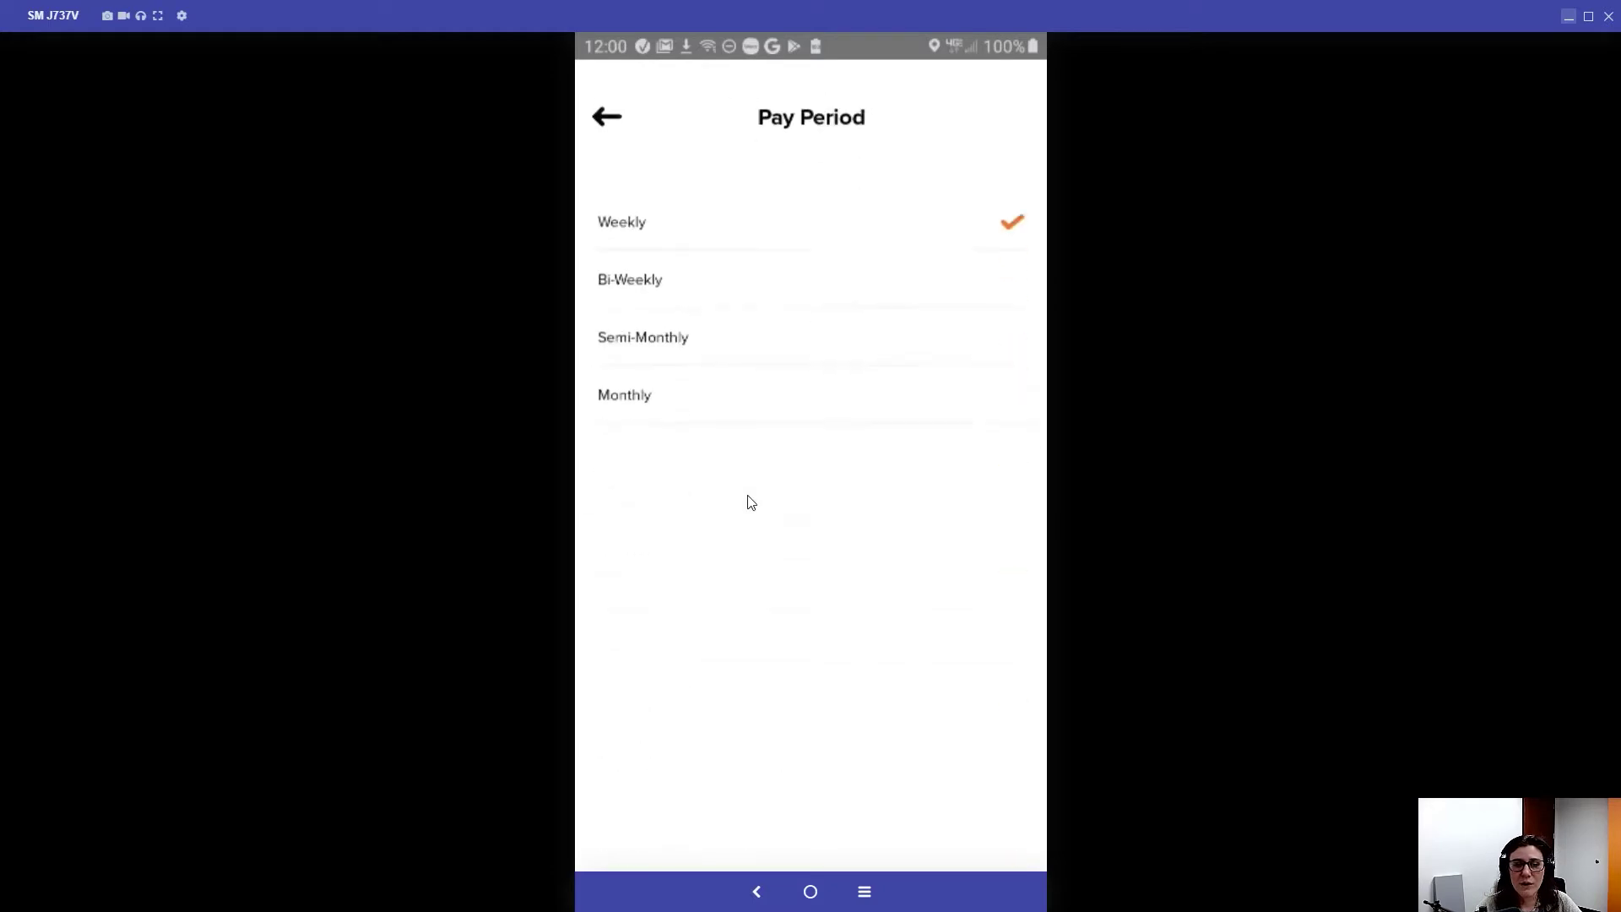
{"action": "left_click", "coordinate": [708, 346]}
{"action": "scroll", "coordinate": [785, 564], "scroll_direction": "down", "scroll_amount": 2}
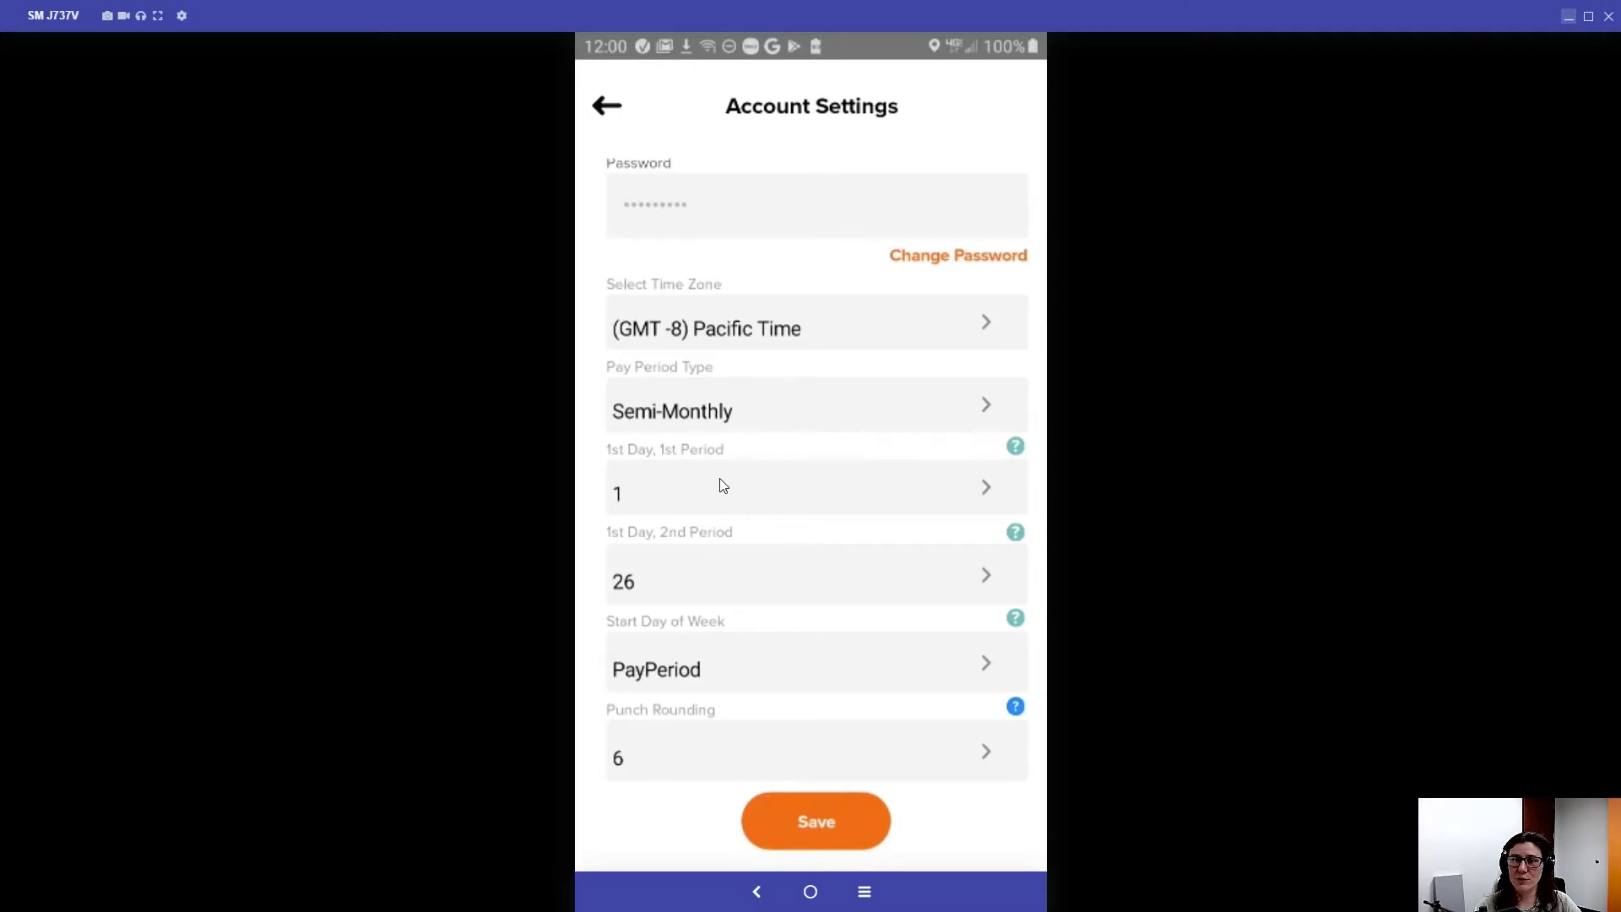
{"action": "left_click", "coordinate": [791, 664]}
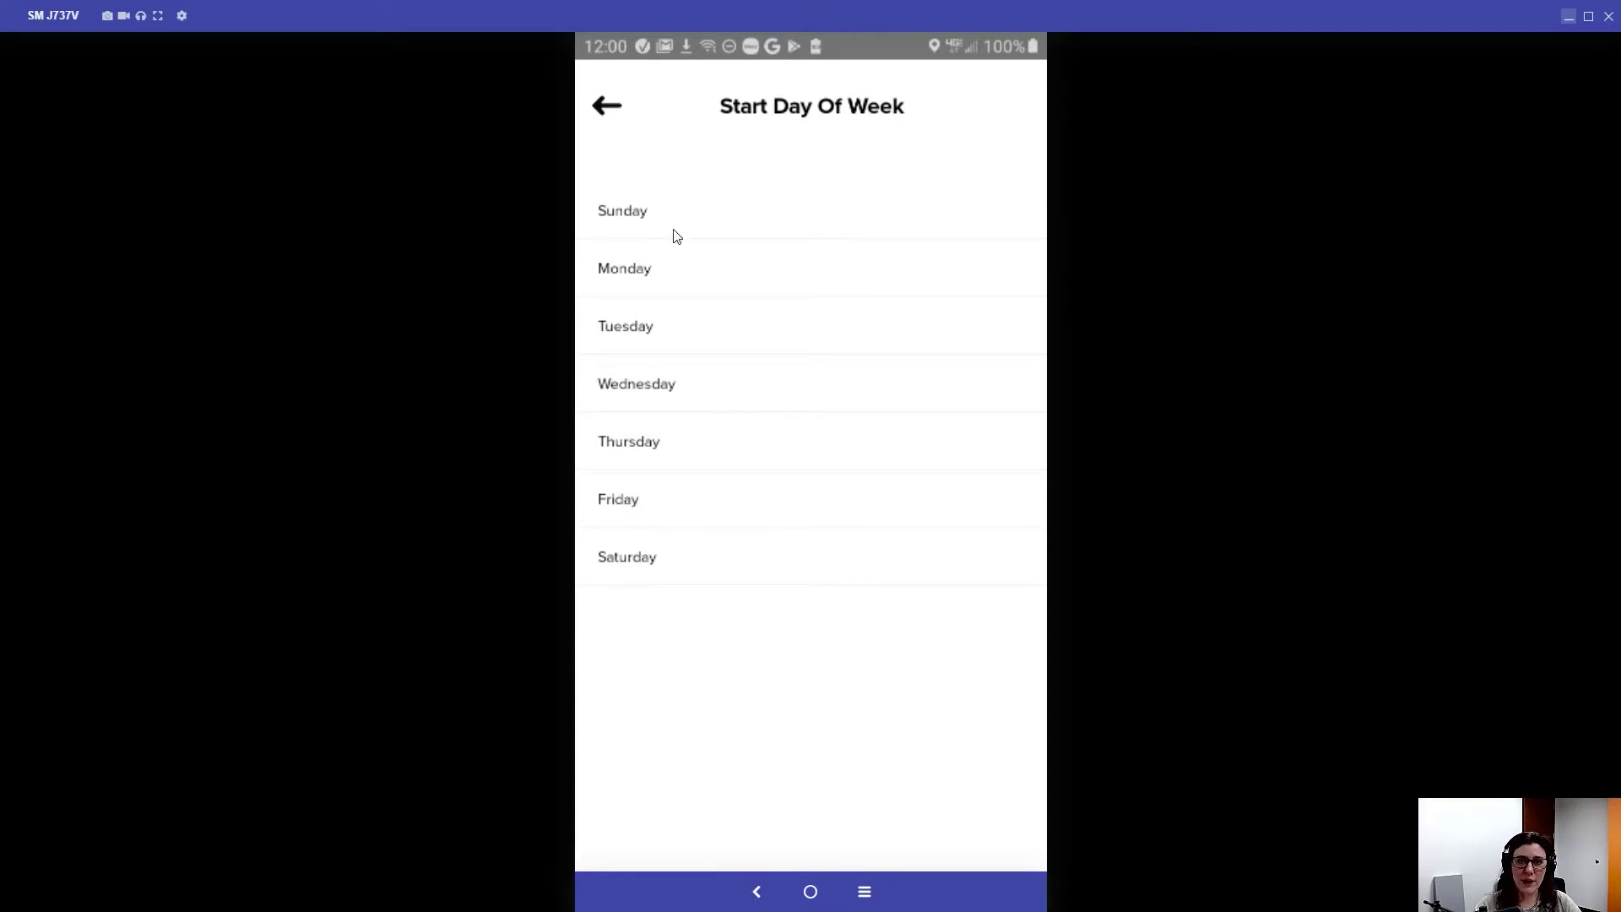
{"action": "left_click", "coordinate": [609, 111]}
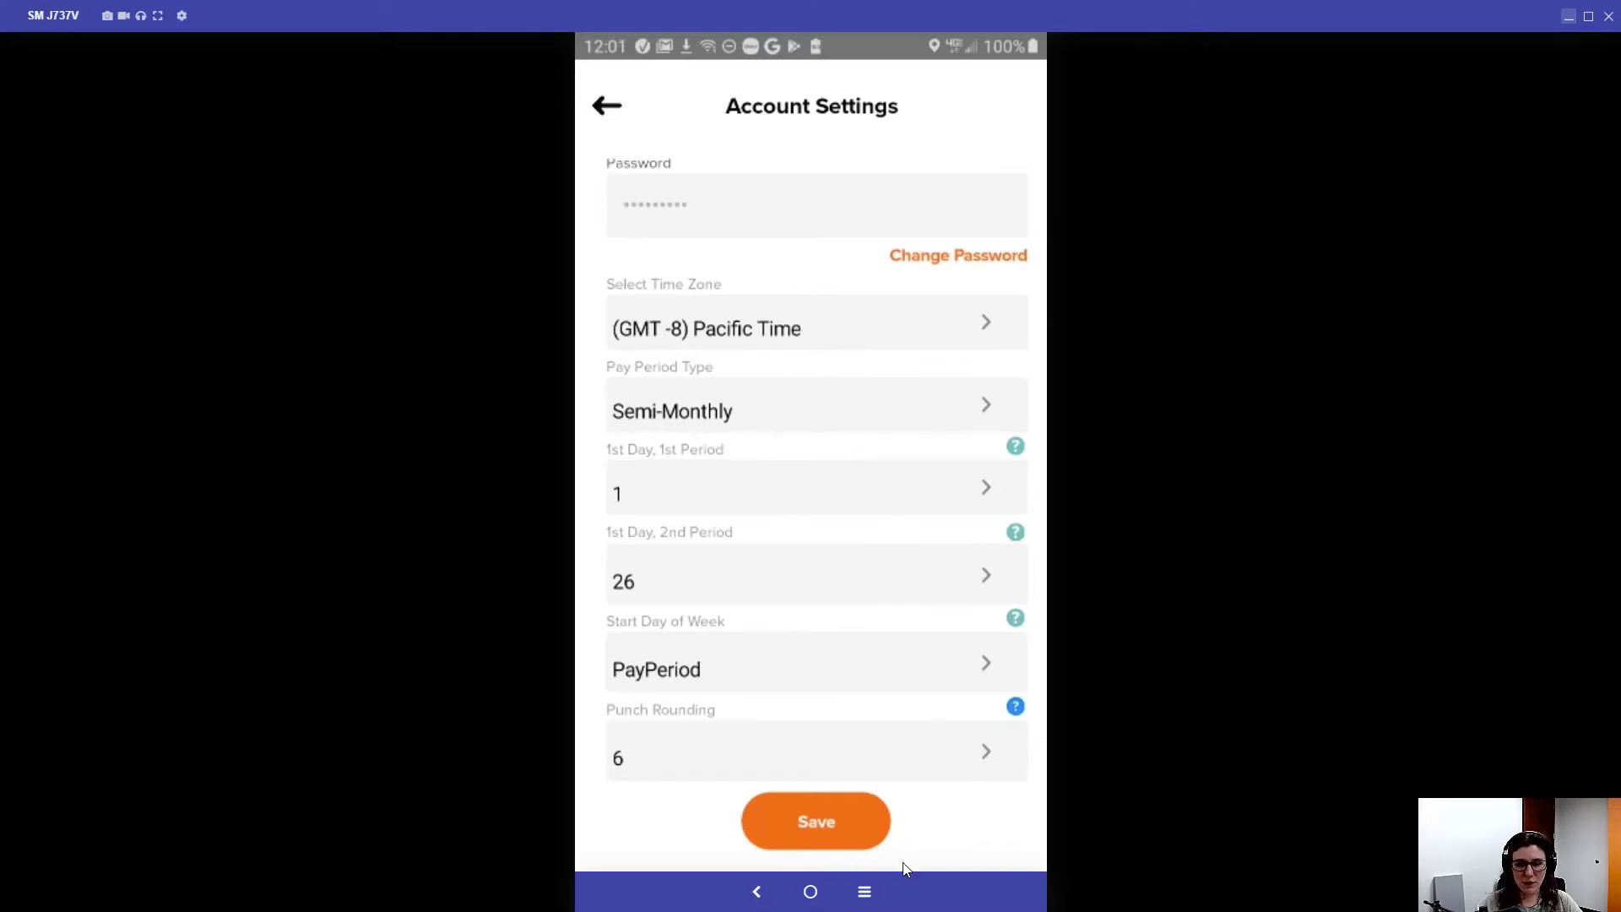
Leave Account Settings, discarding the unsaved Semi-Monthly change, back to the dashboard.
{"action": "left_click", "coordinate": [606, 112]}
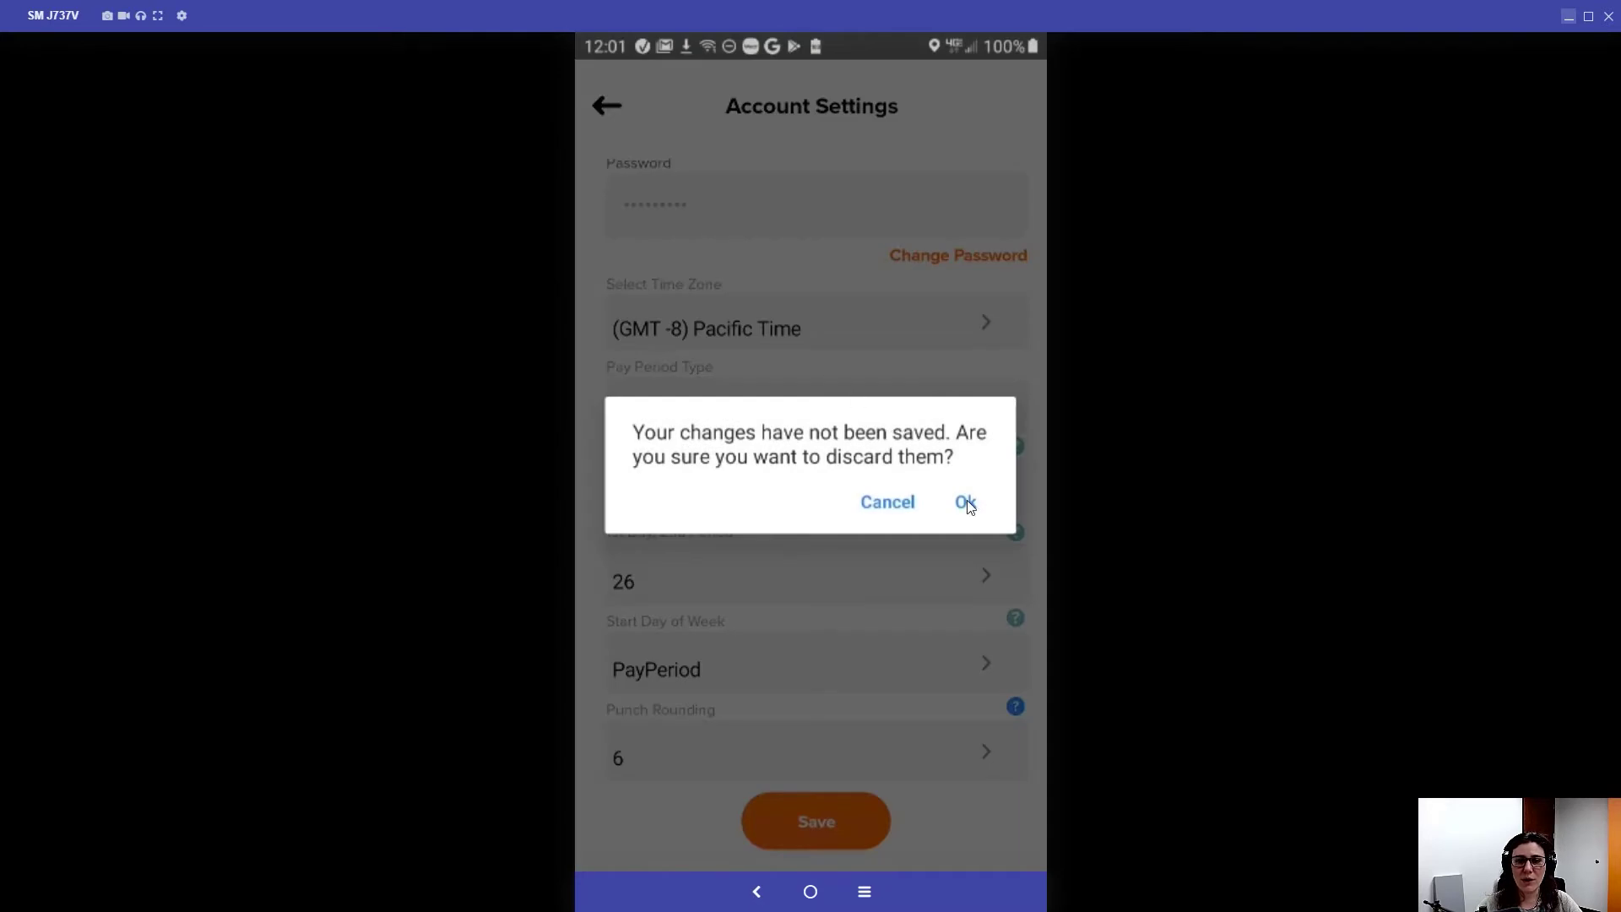
{"action": "left_click", "coordinate": [966, 502]}
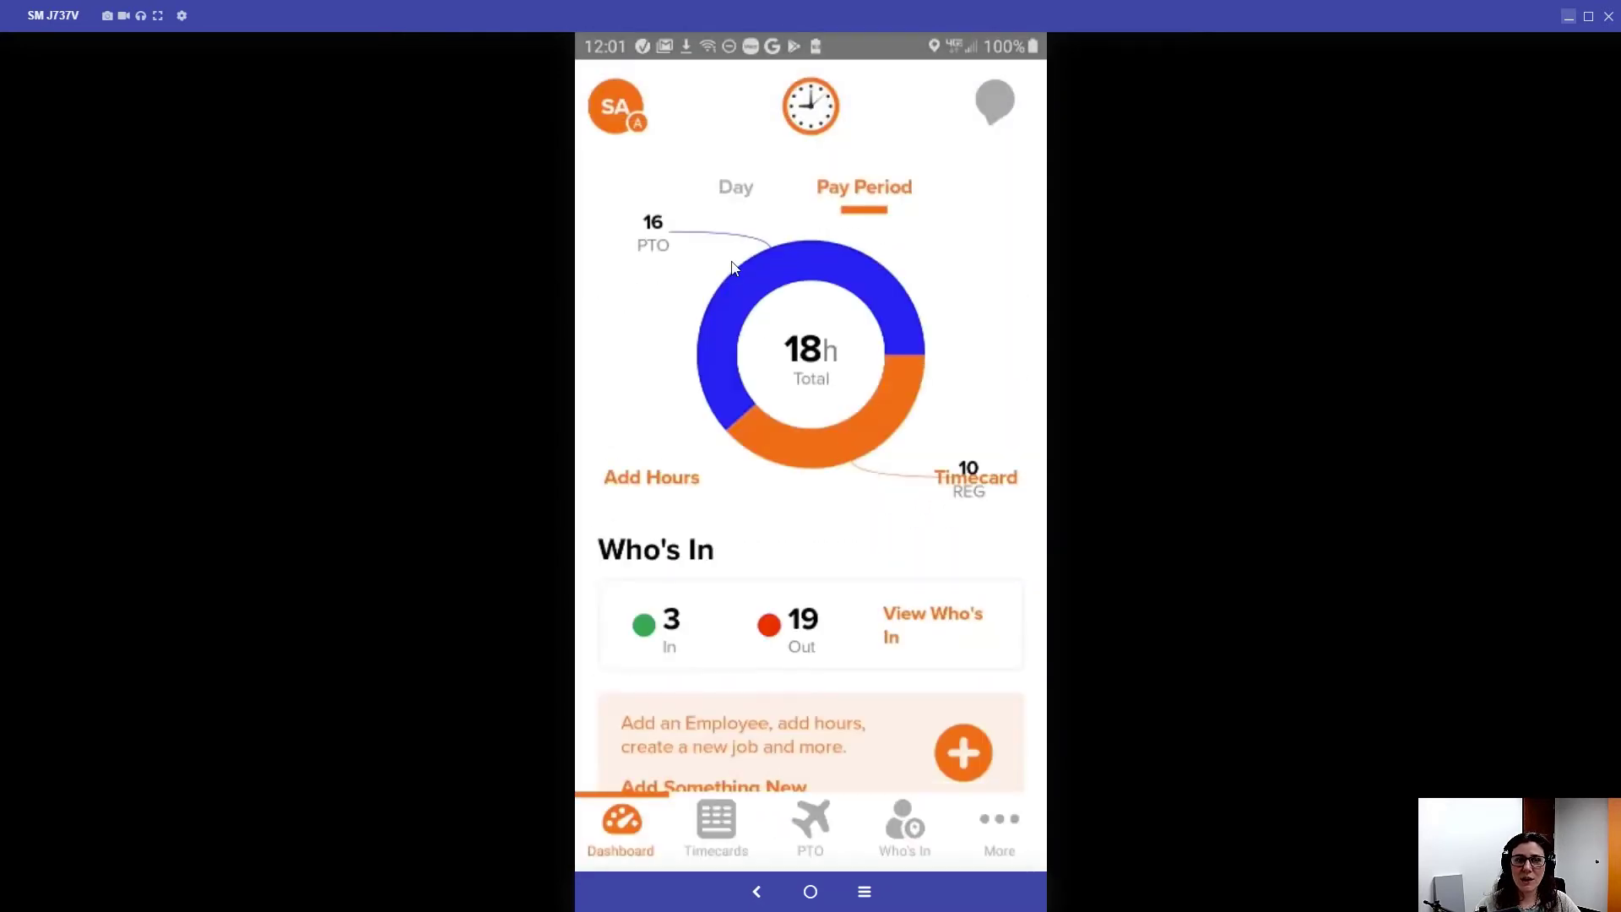
{"action": "left_click", "coordinate": [619, 114]}
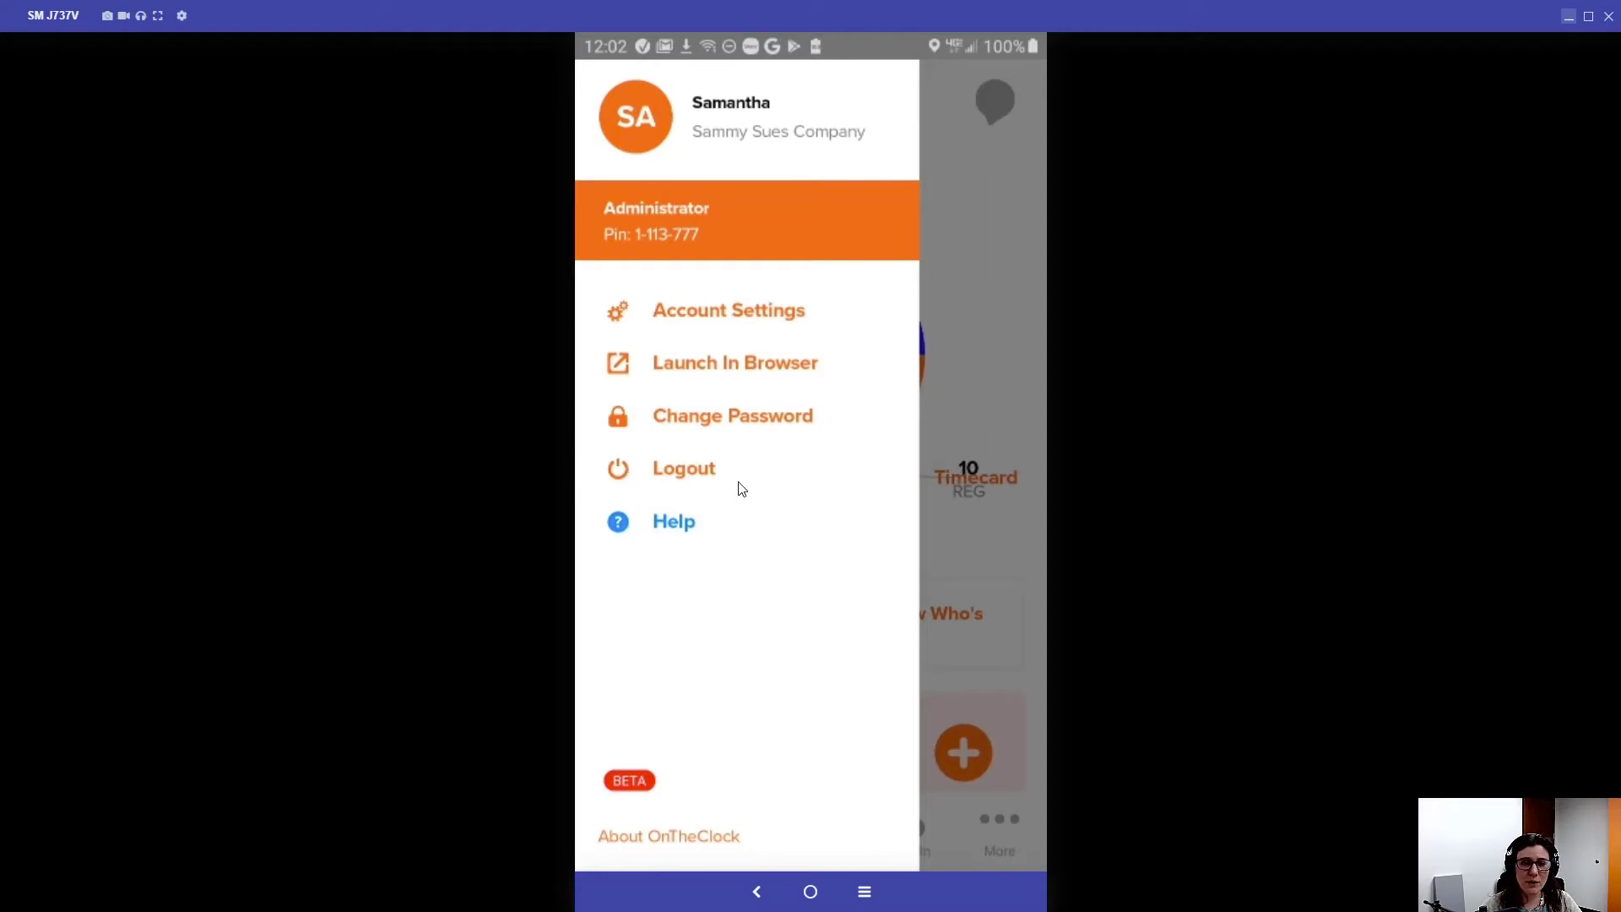
{"action": "left_click", "coordinate": [686, 528]}
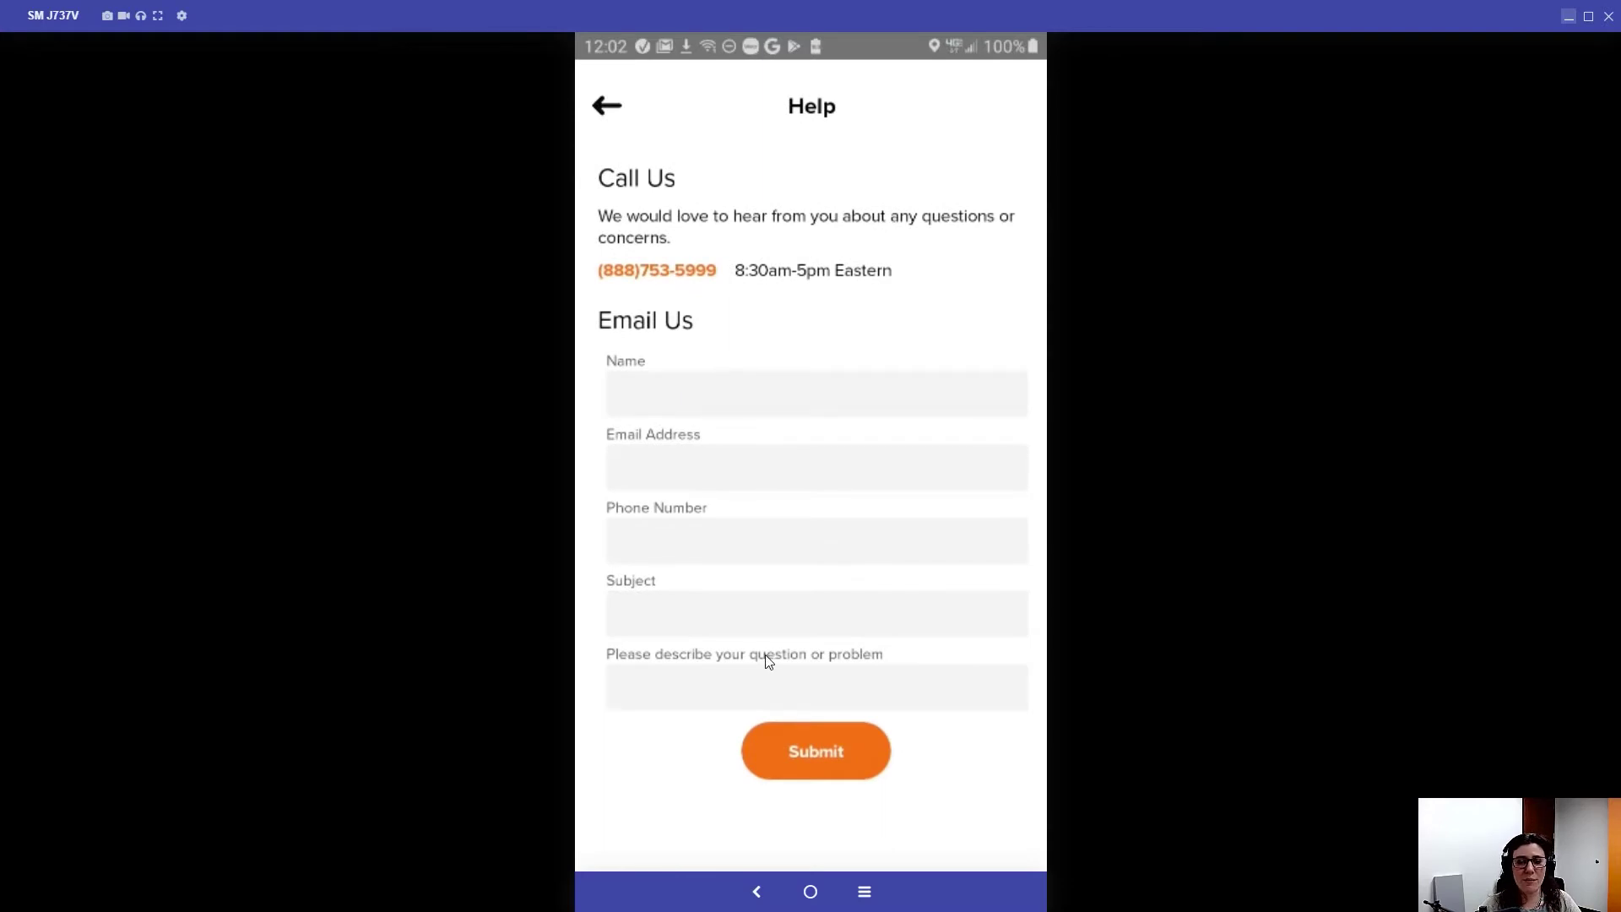
{"action": "left_click", "coordinate": [609, 107]}
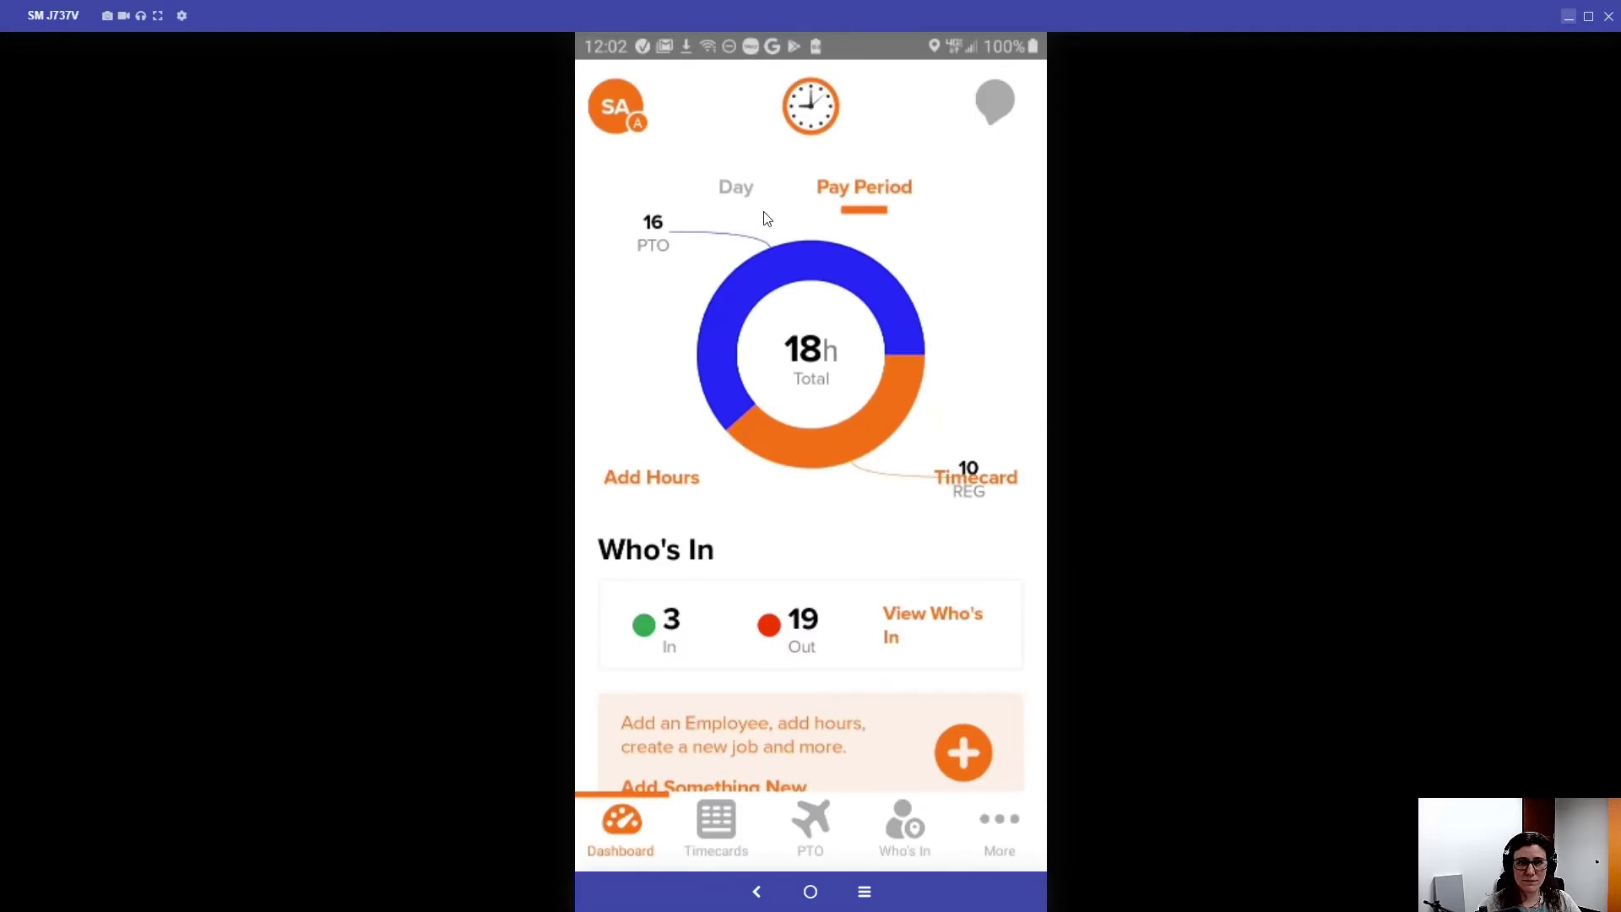
{"action": "left_click", "coordinate": [605, 108]}
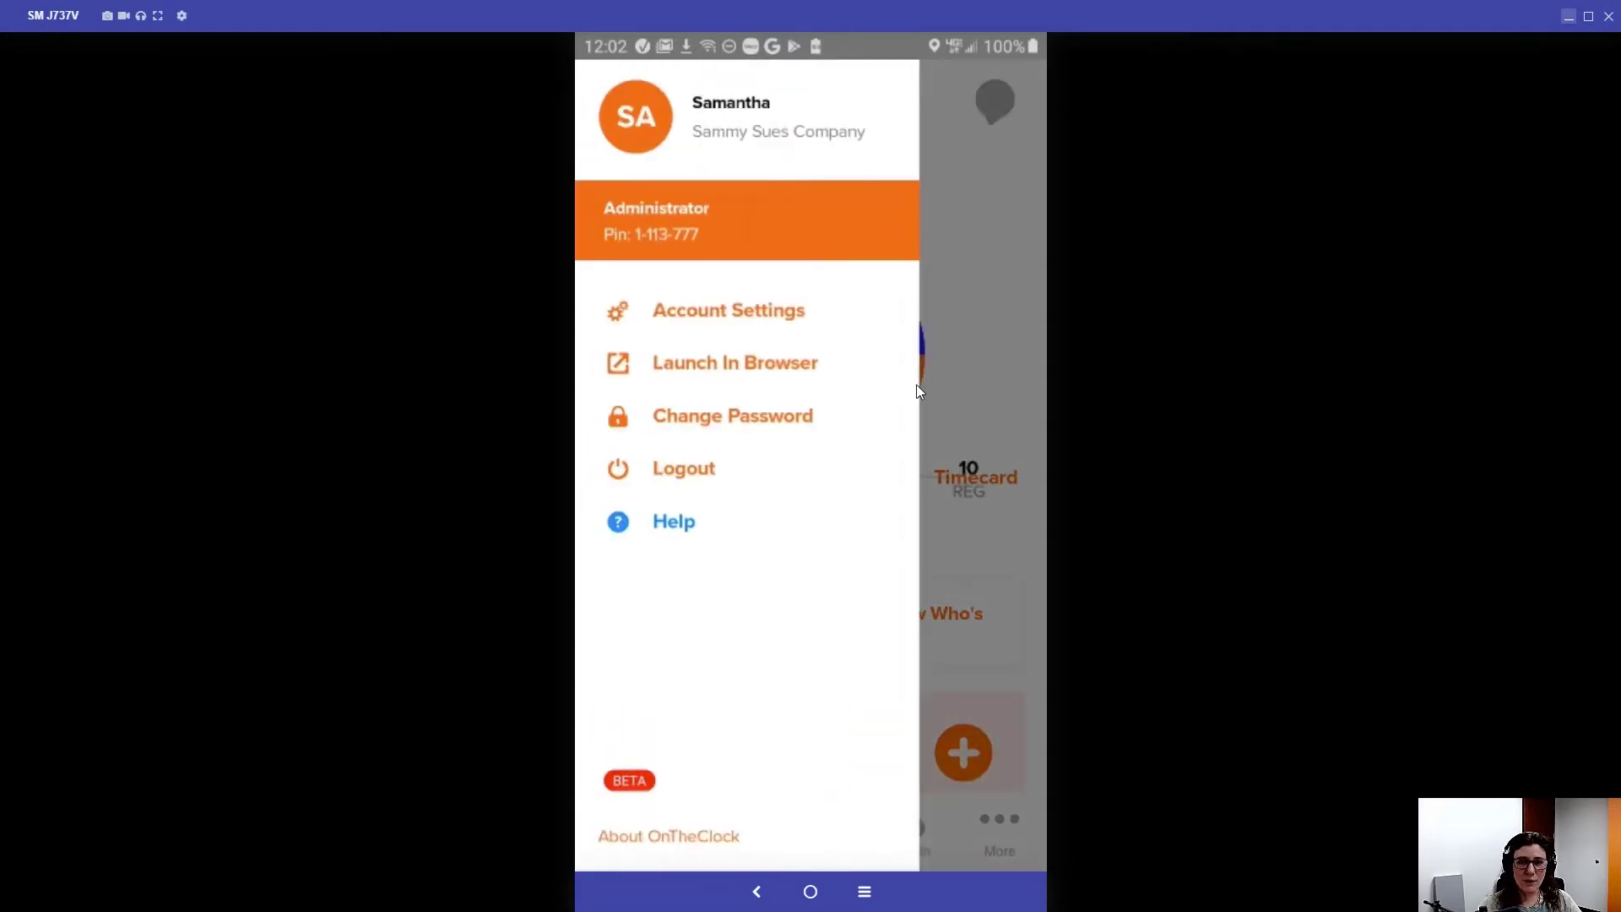
{"action": "left_click_drag", "start_coordinate": [880, 392], "coordinate": [766, 393]}
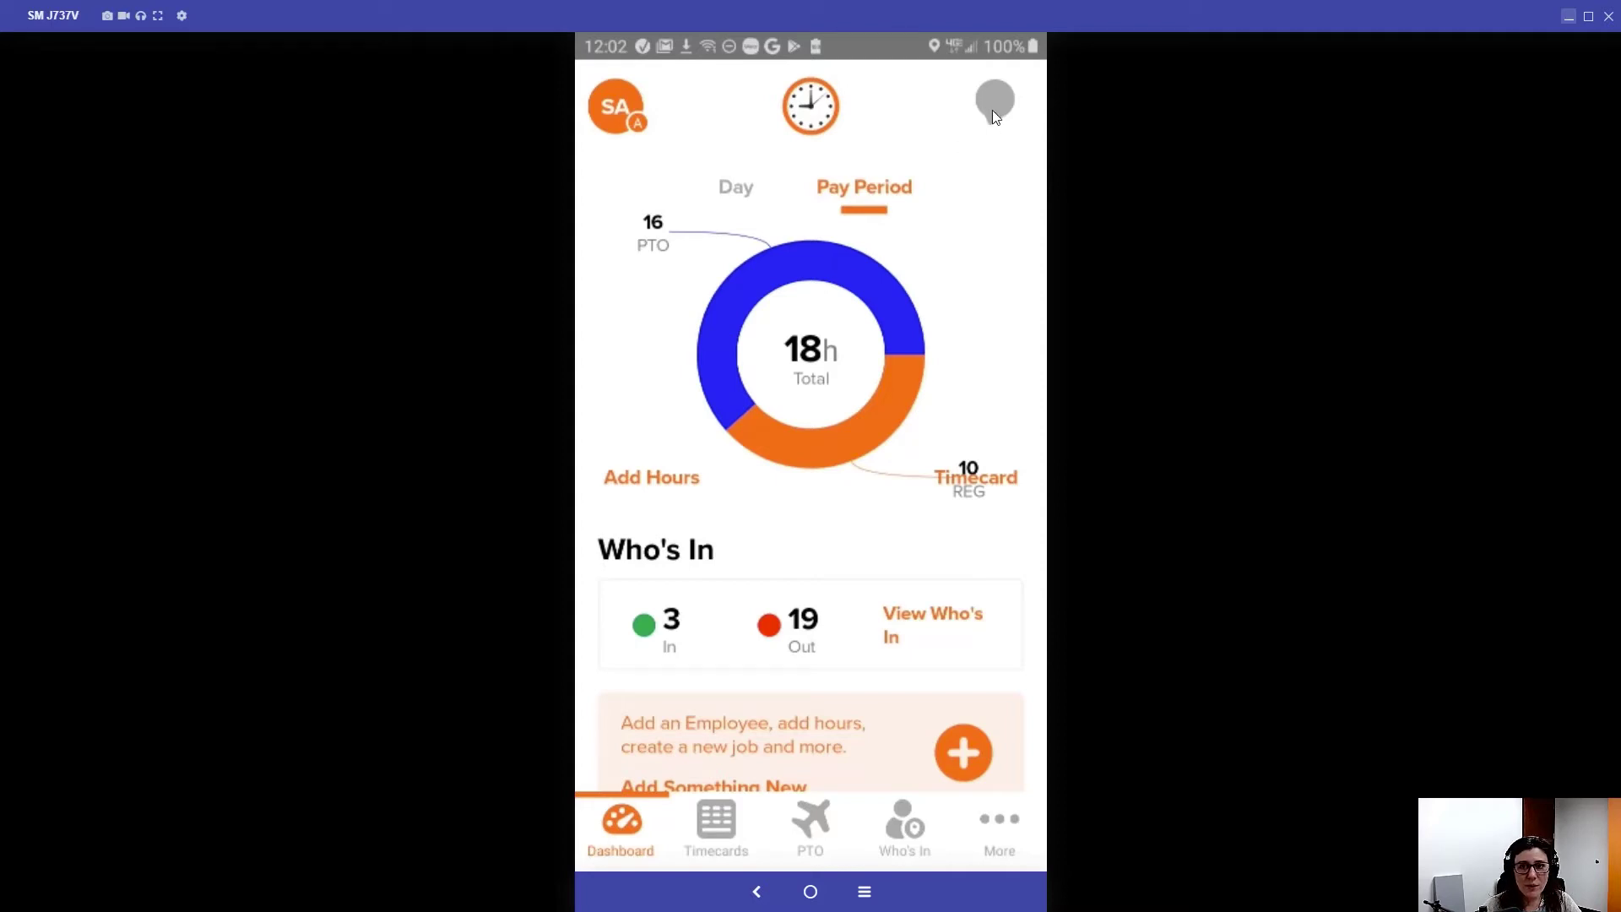
{"action": "left_click", "coordinate": [994, 105]}
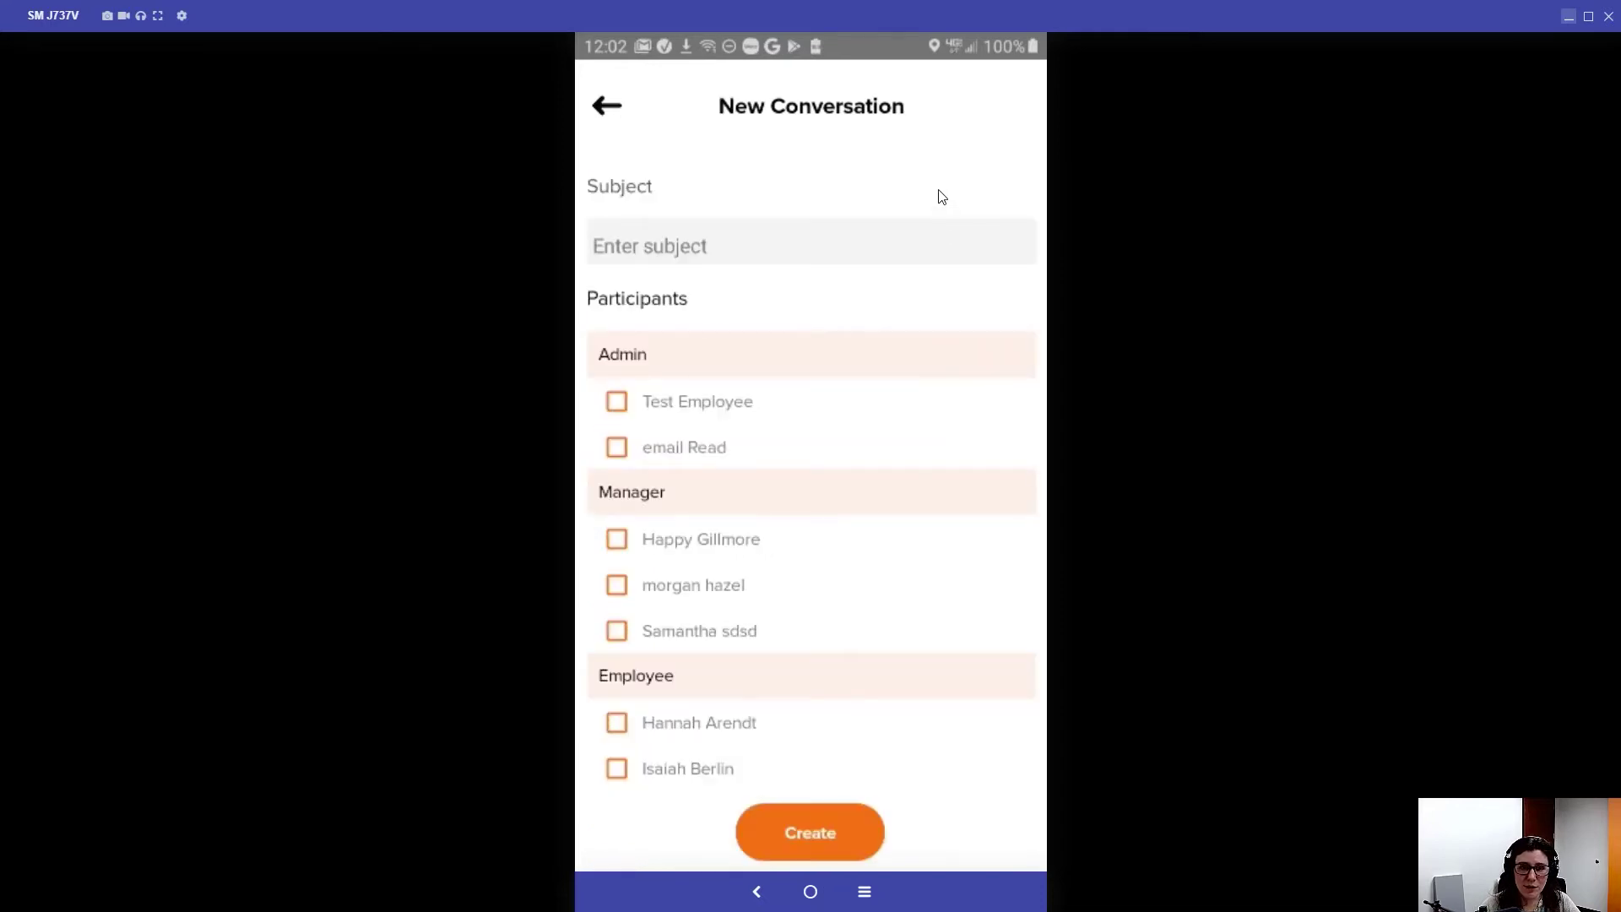
Create a conversation titled 'subject' with email Read as participant.
{"action": "left_click", "coordinate": [663, 236]}
{"action": "type", "text": "suv"}
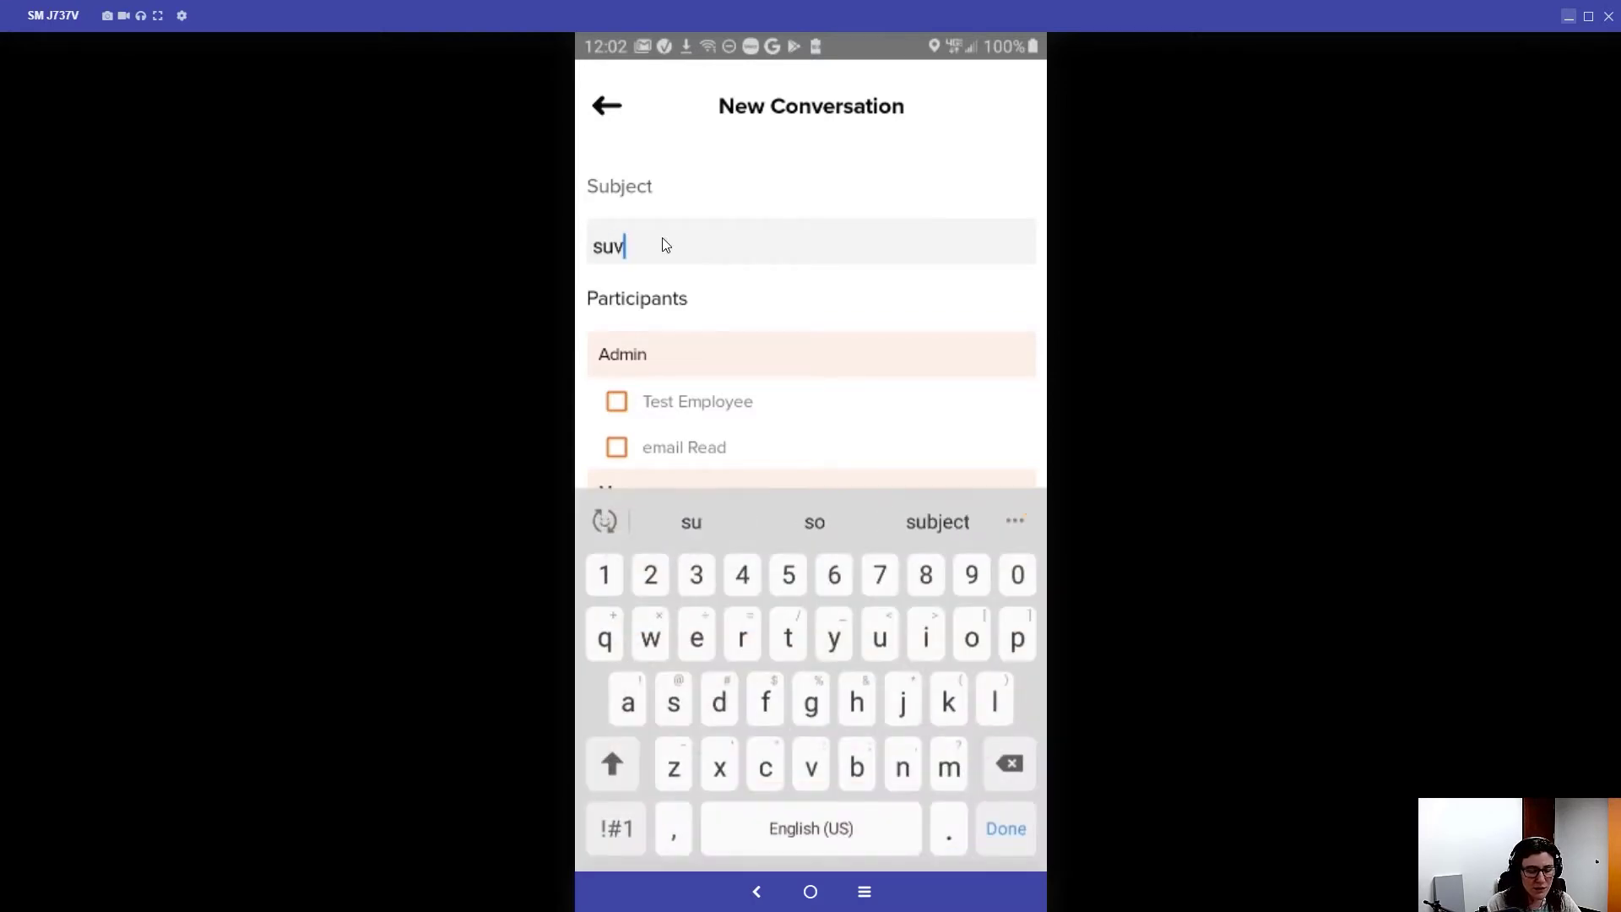
{"action": "key", "text": "BackSpace"}
{"action": "type", "text": "bject"}
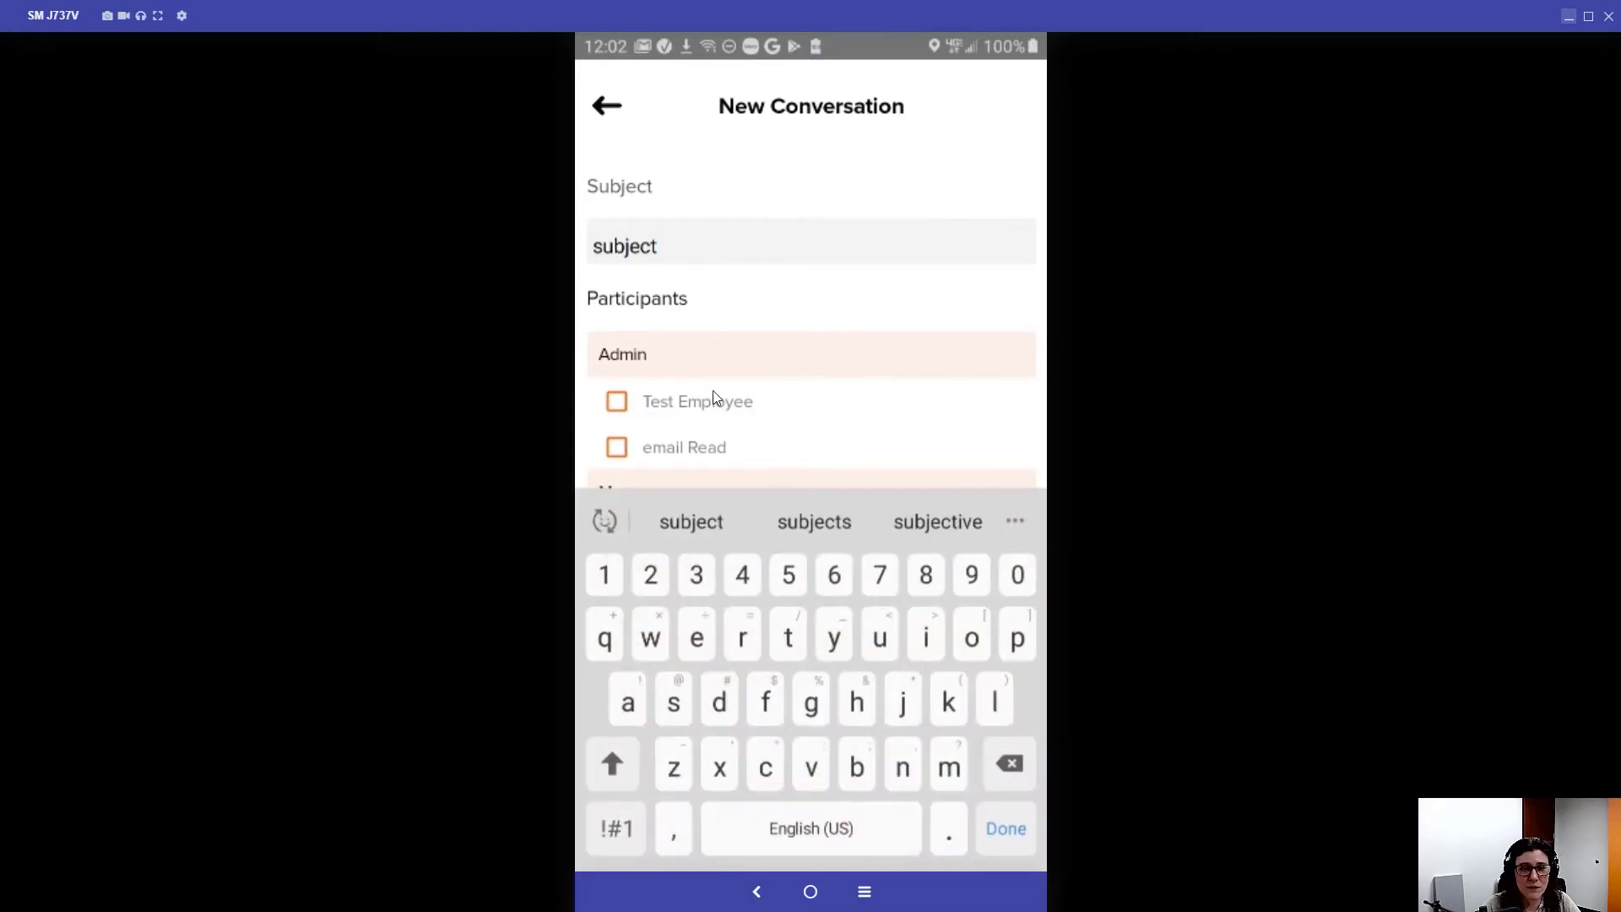
{"action": "scroll", "coordinate": [713, 390], "scroll_direction": "down", "scroll_amount": 2}
{"action": "left_click", "coordinate": [617, 360]}
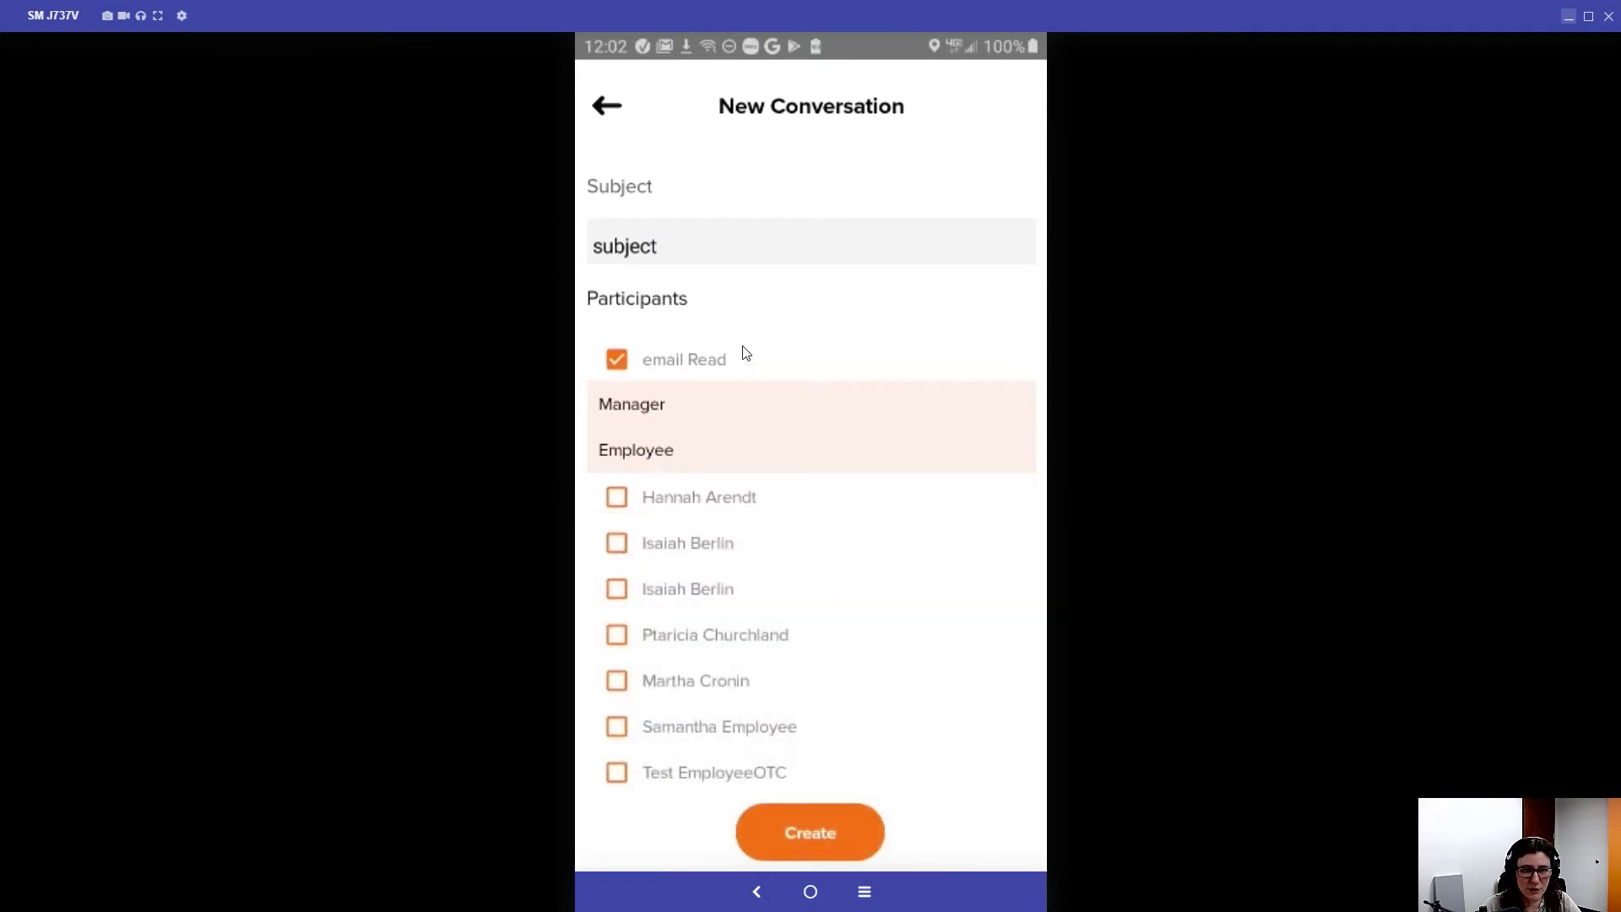
{"action": "scroll", "coordinate": [836, 393], "scroll_direction": "down", "scroll_amount": 3}
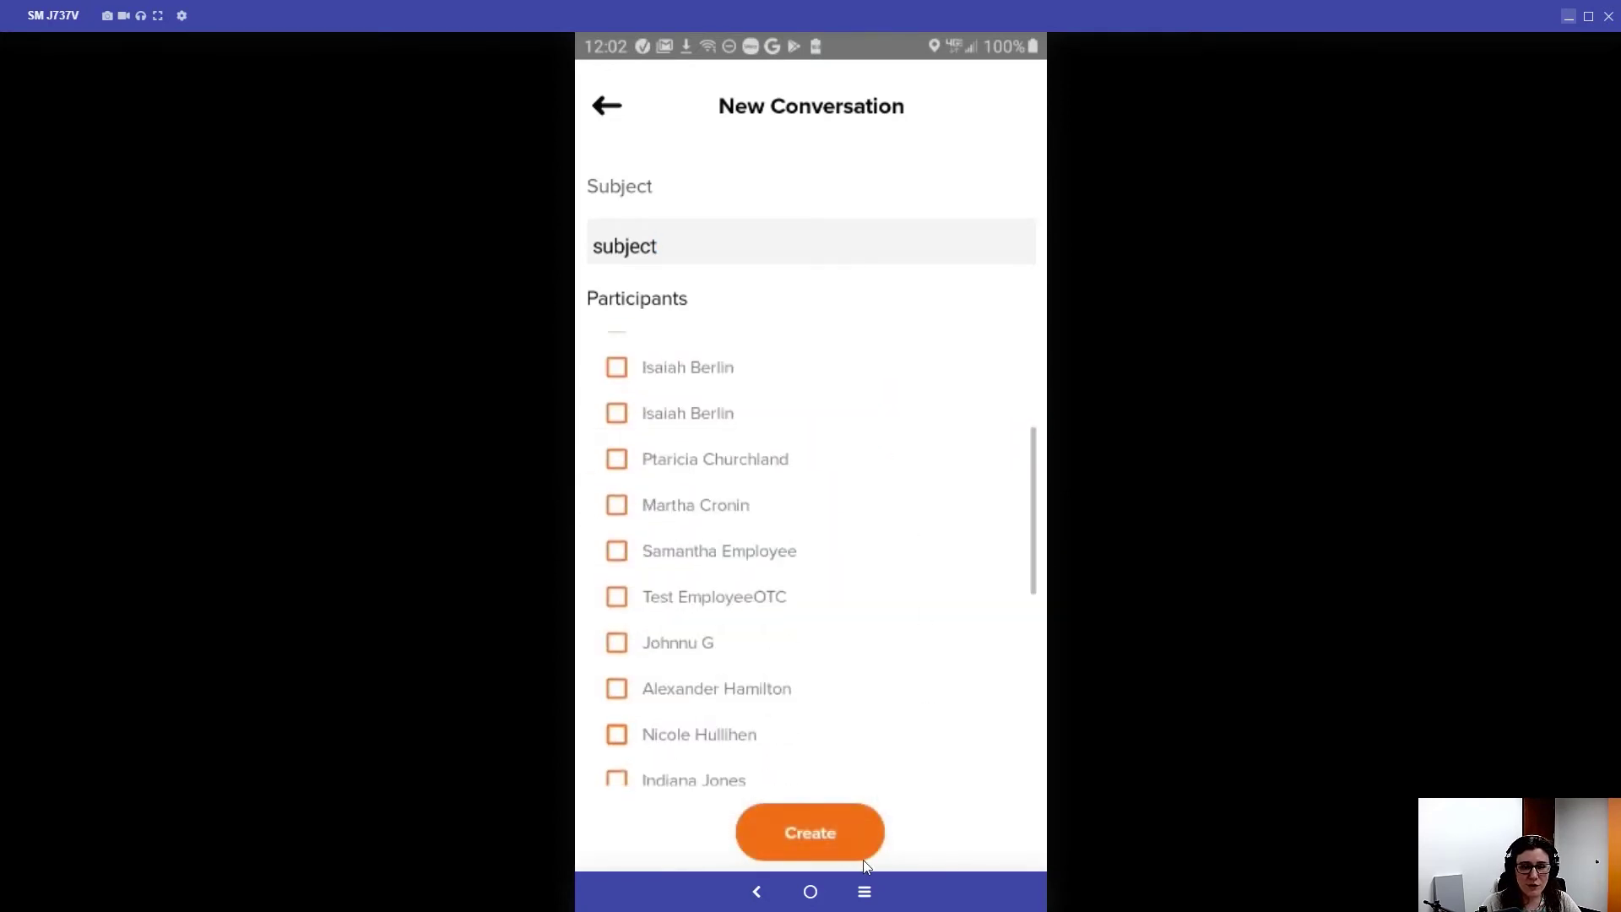
{"action": "left_click", "coordinate": [827, 832]}
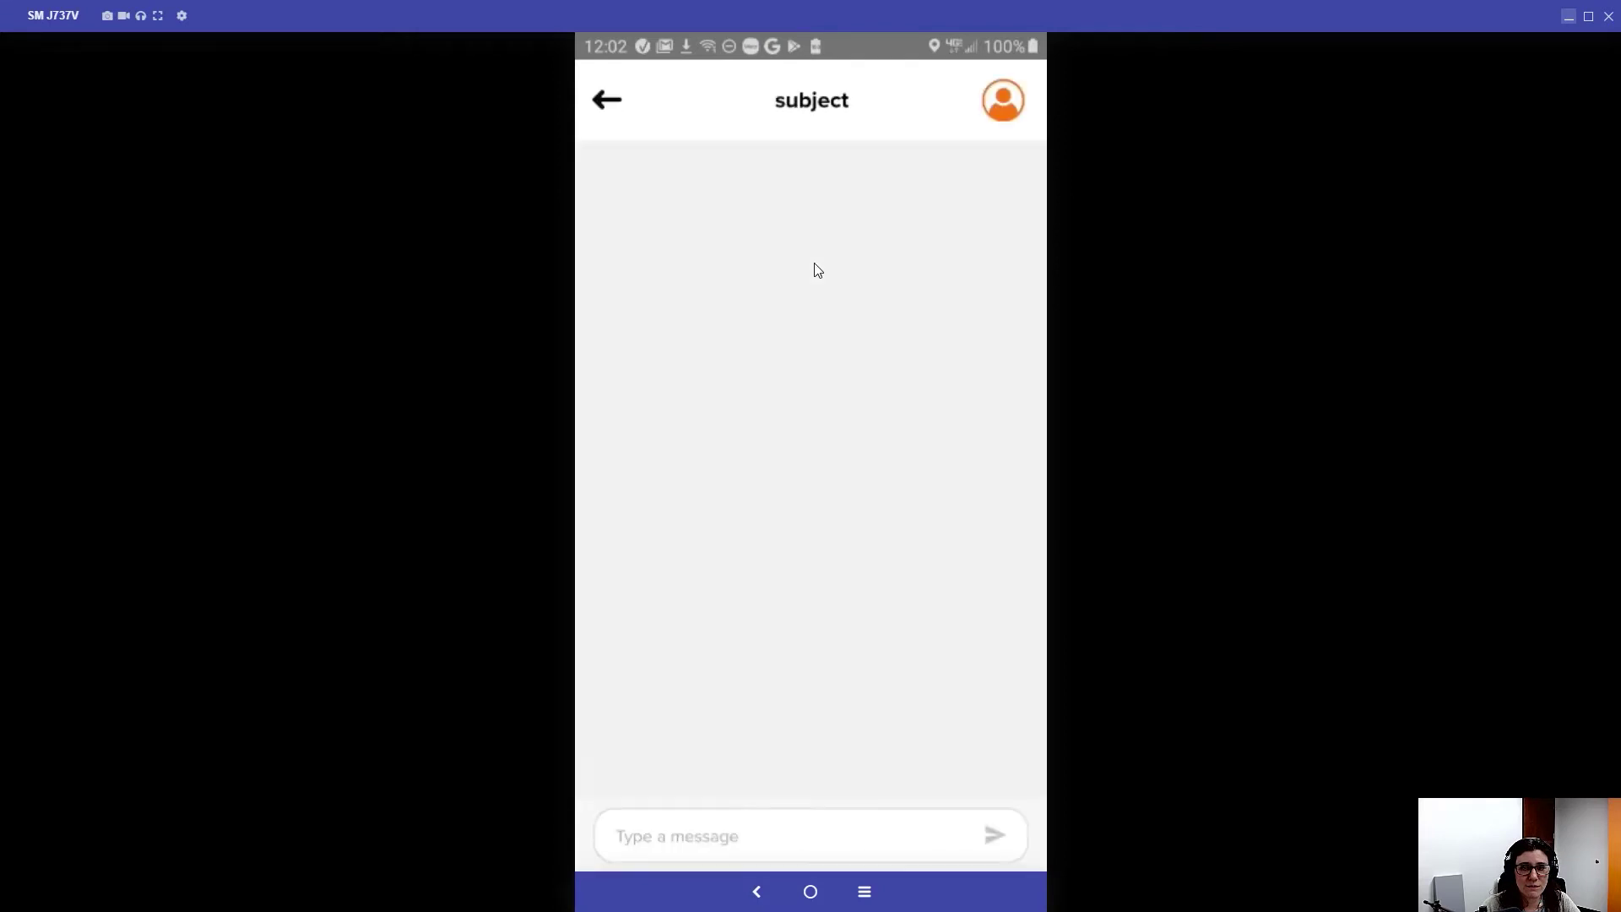
Write and send a two-line message in the new conversation.
{"action": "left_click", "coordinate": [745, 837]}
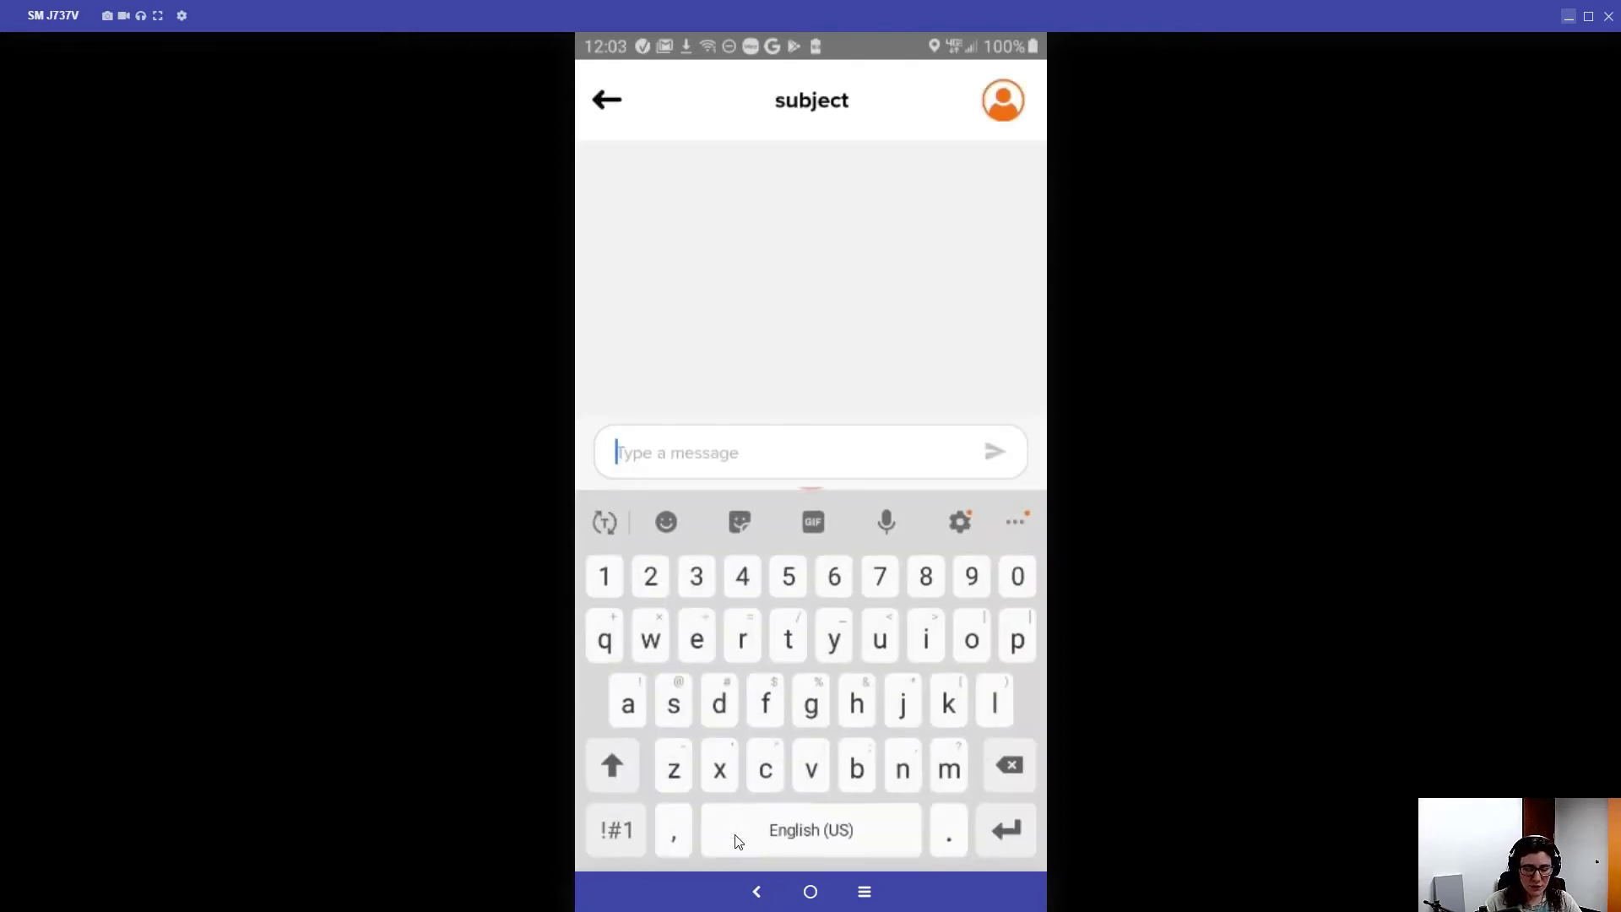
{"action": "type", "text": "type messa"}
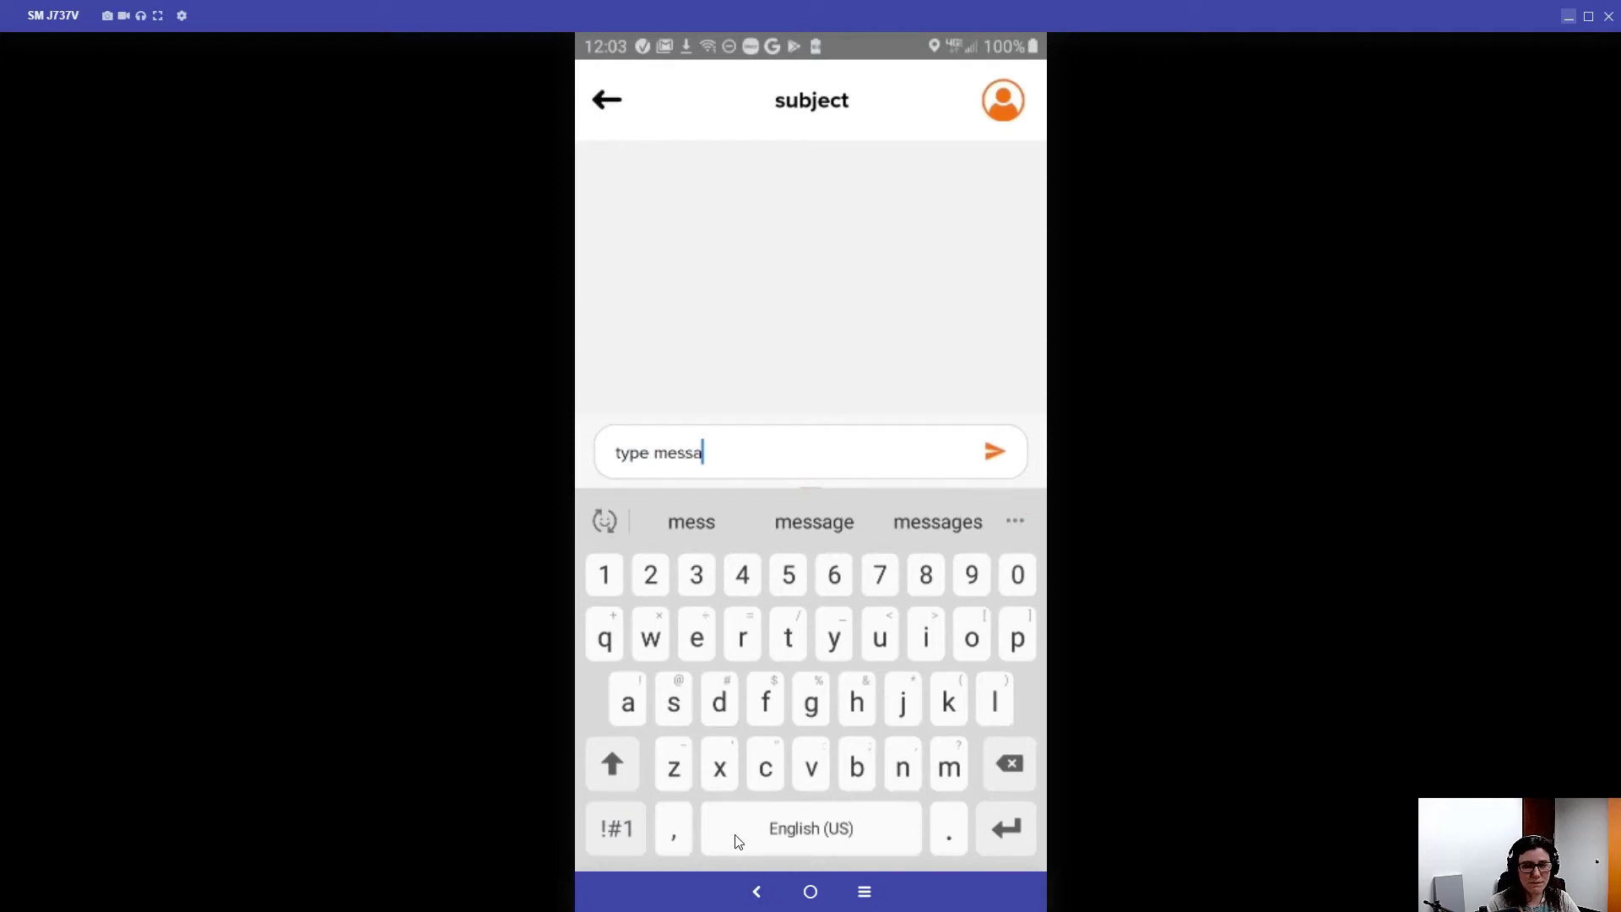
{"action": "type", "text": "ge"}
{"action": "key", "text": "Return"}
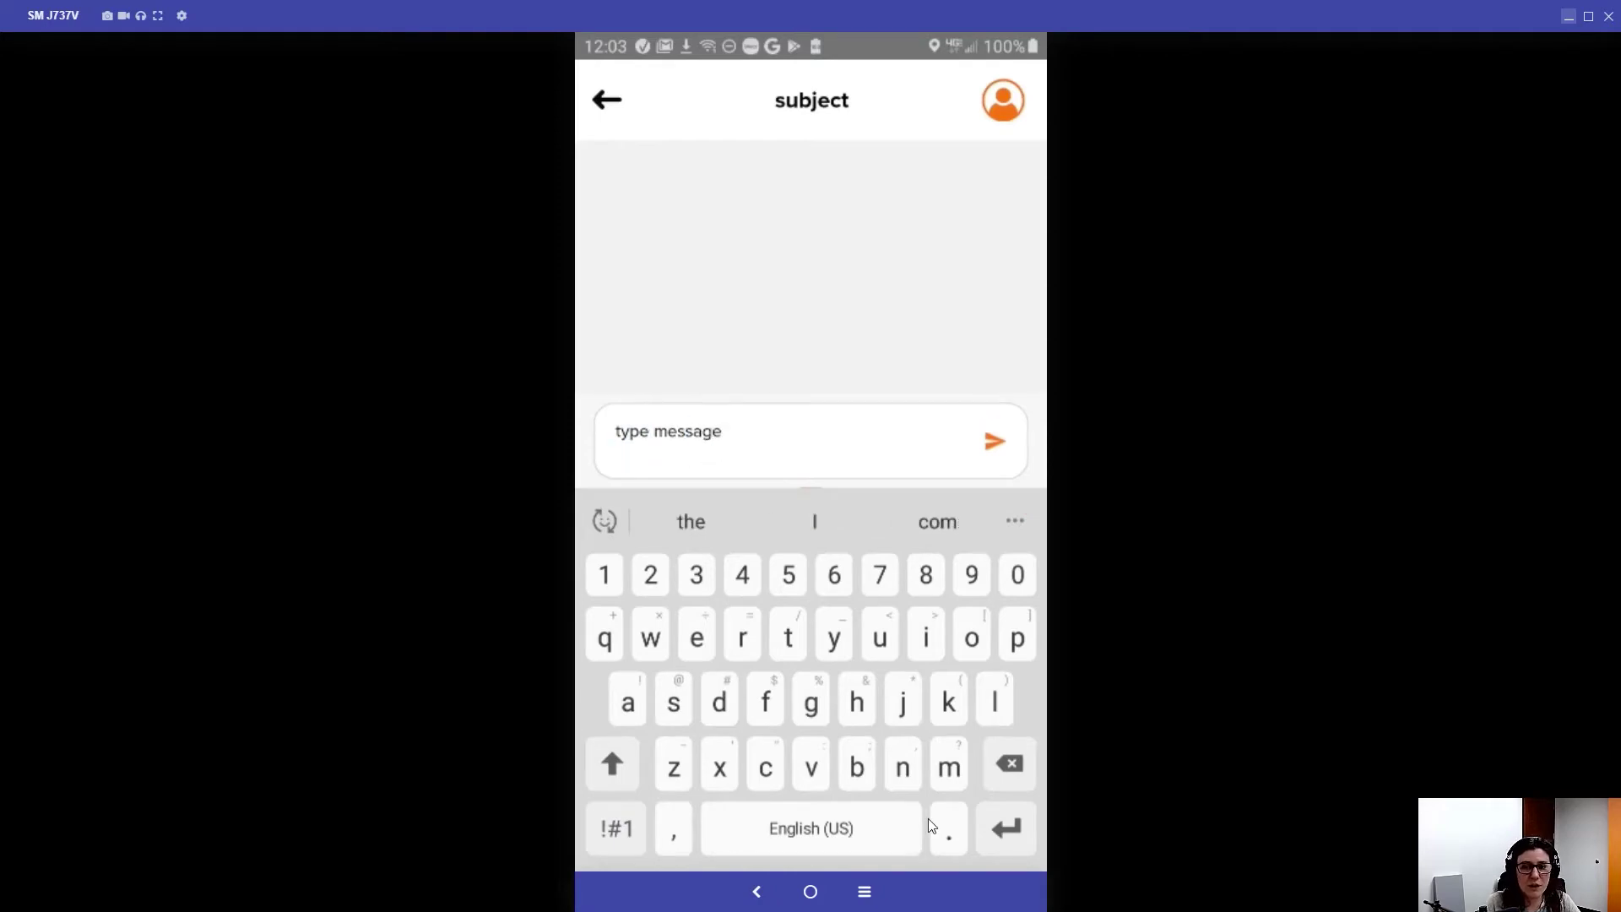
{"action": "left_click", "coordinate": [995, 443]}
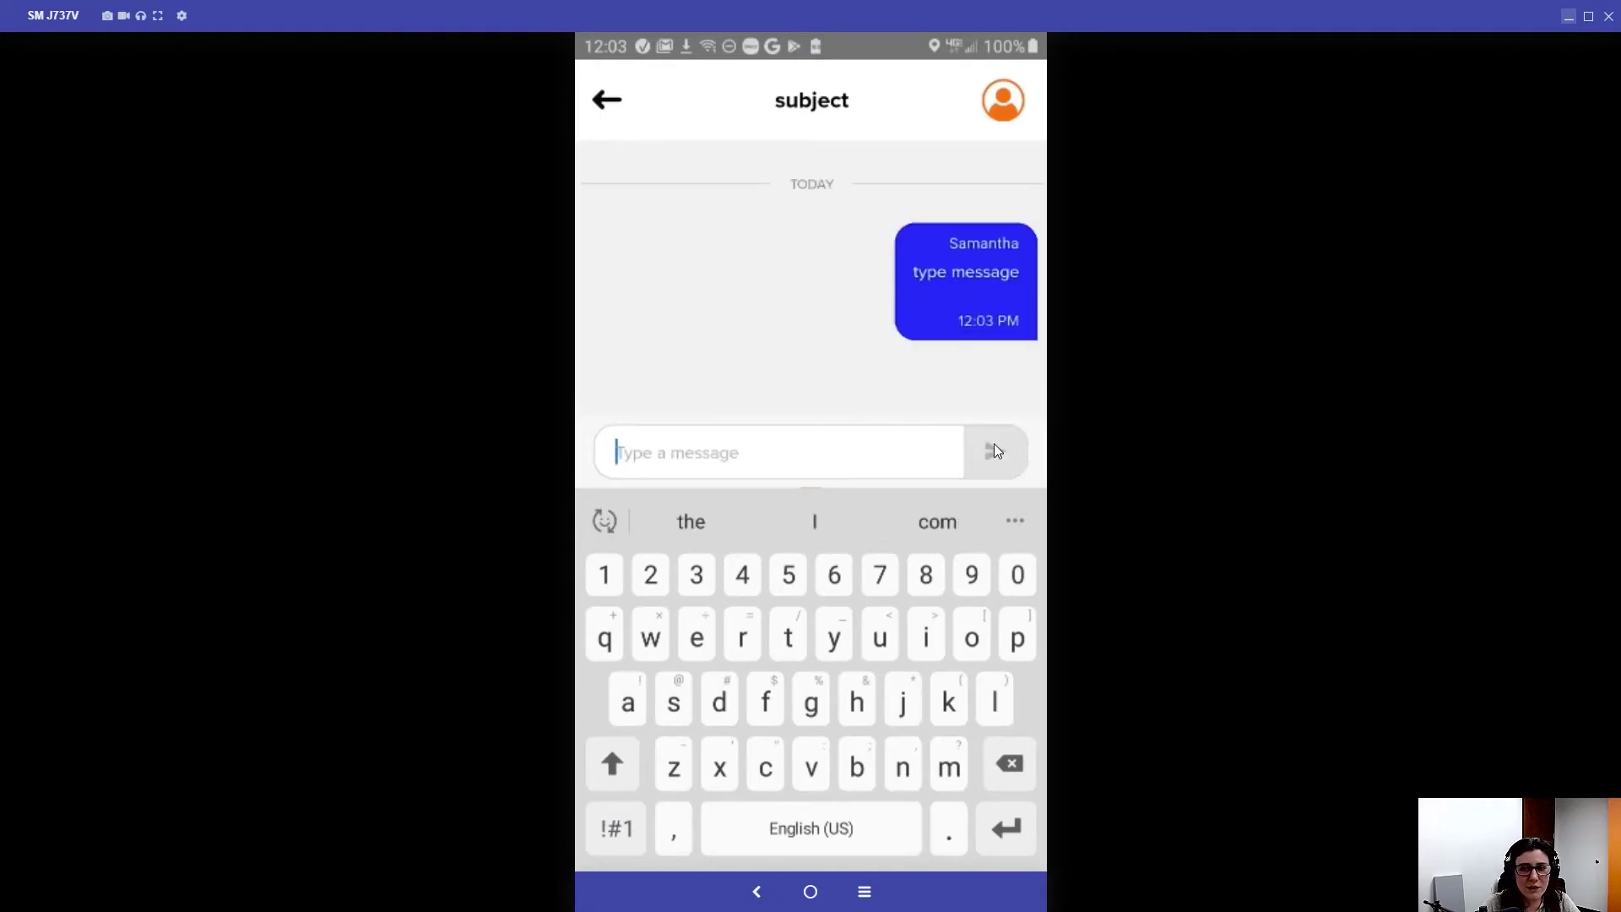
{"action": "left_click", "coordinate": [756, 386]}
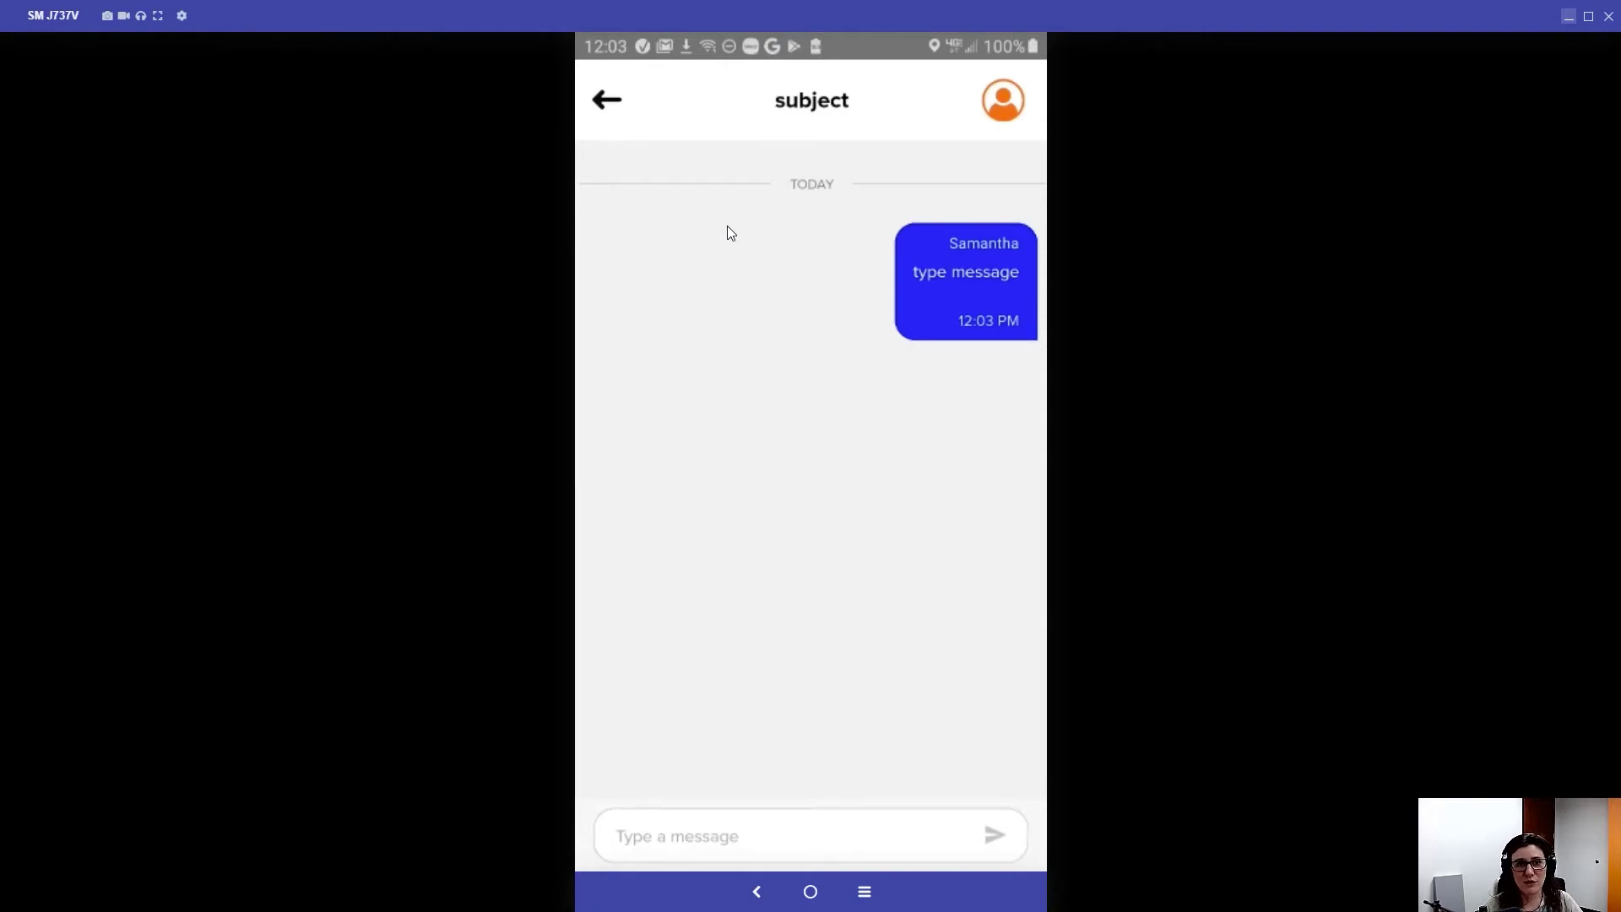
Return through the conversations list to the dashboard.
{"action": "left_click", "coordinate": [609, 101]}
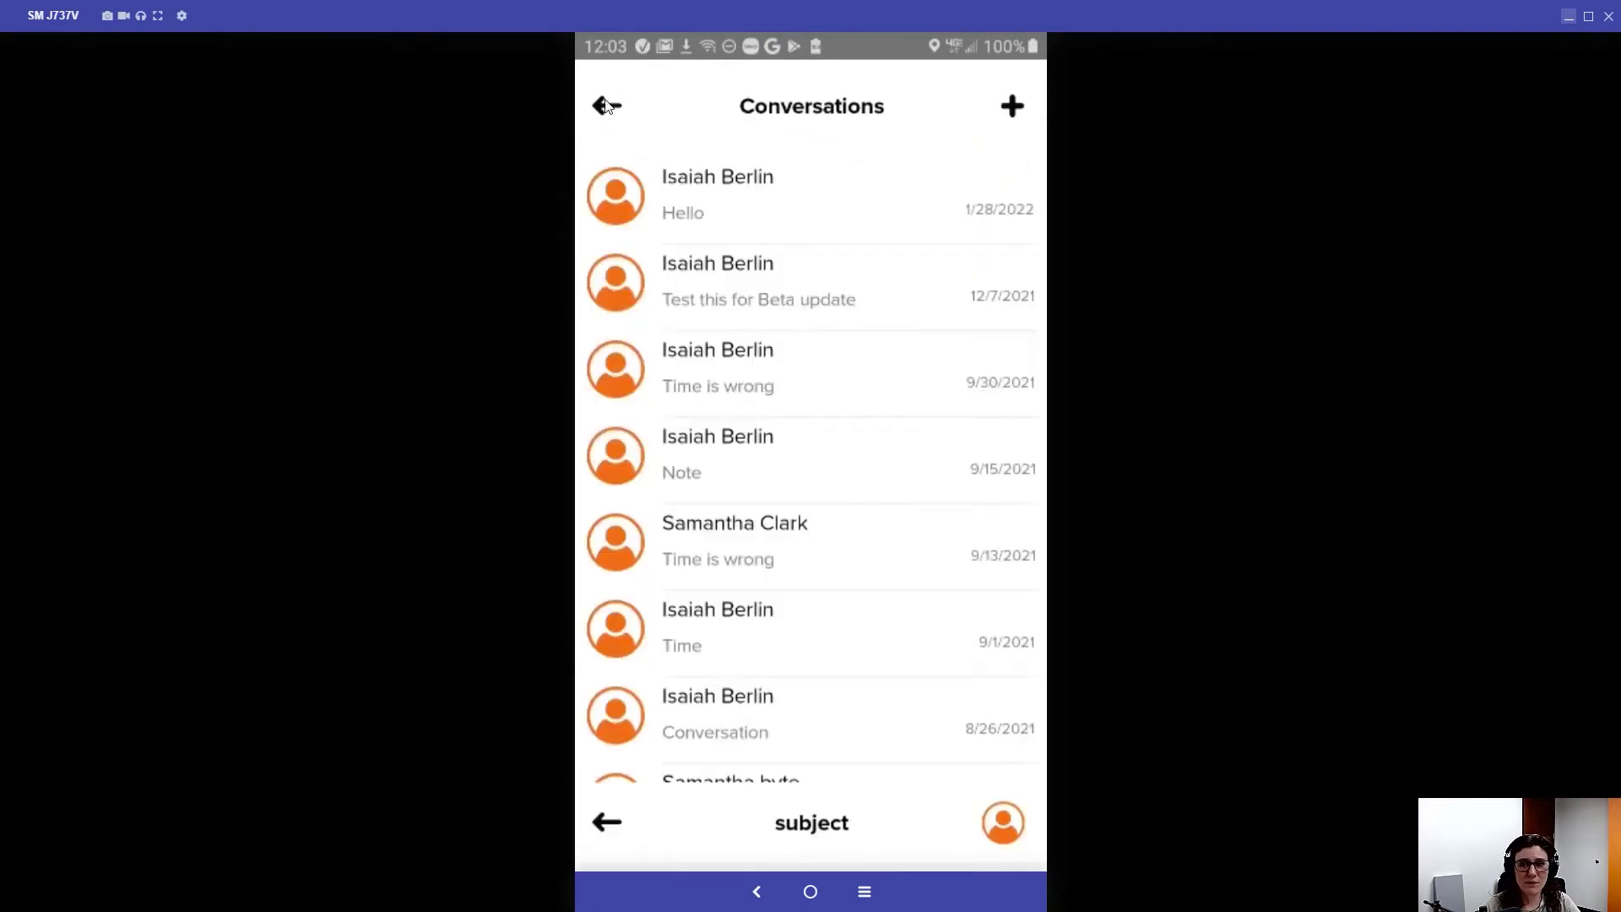
{"action": "left_click", "coordinate": [607, 106]}
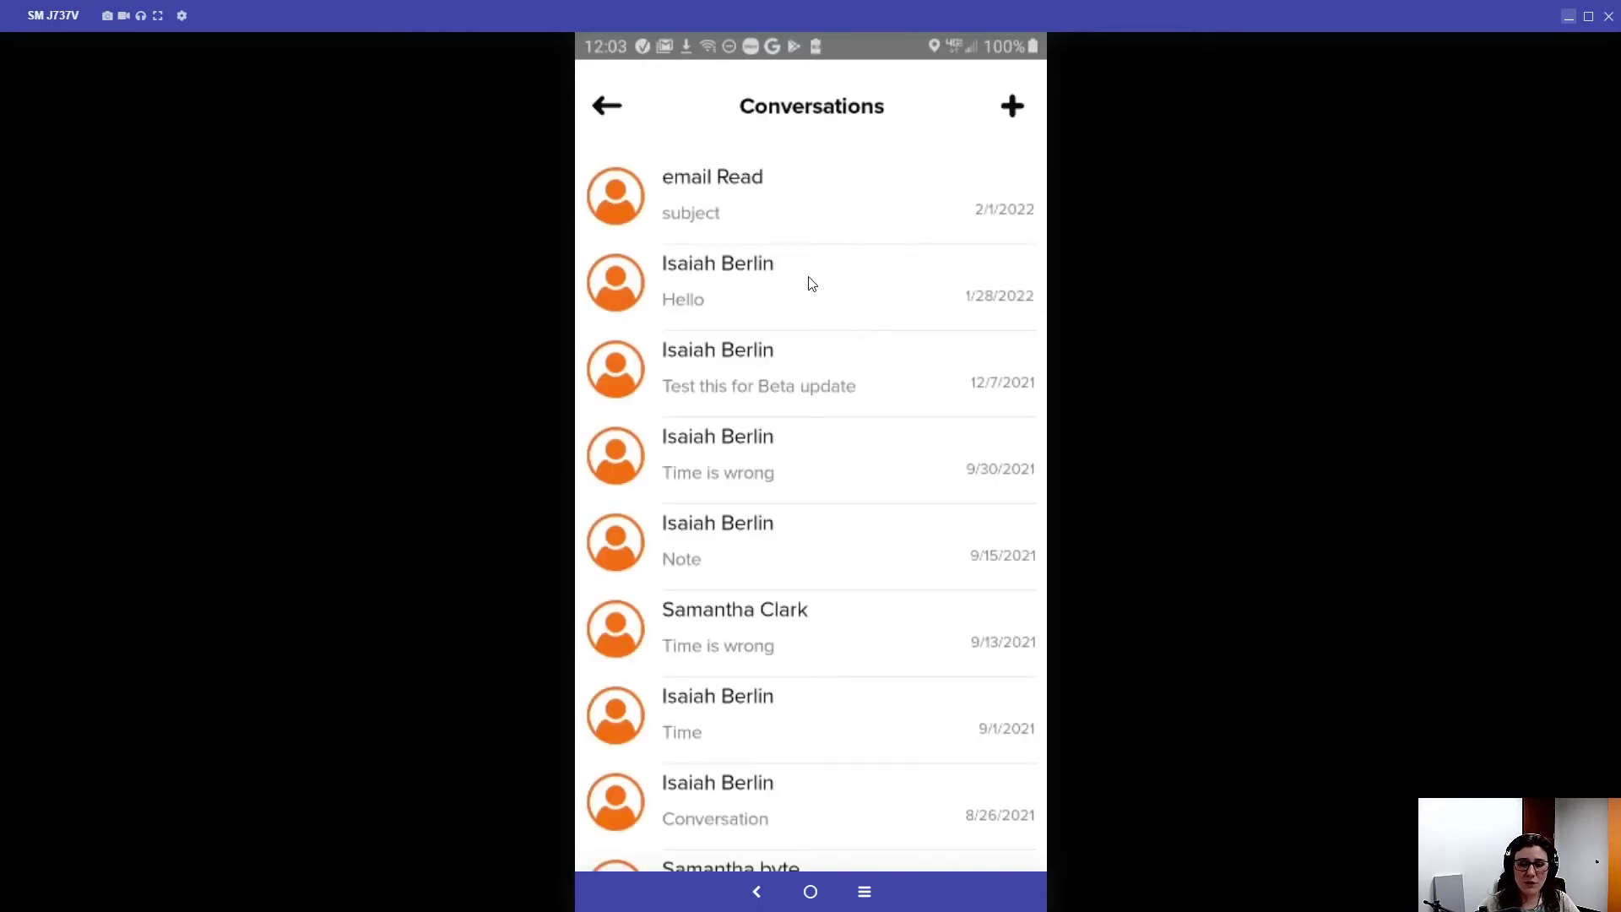
{"action": "left_click", "coordinate": [608, 109]}
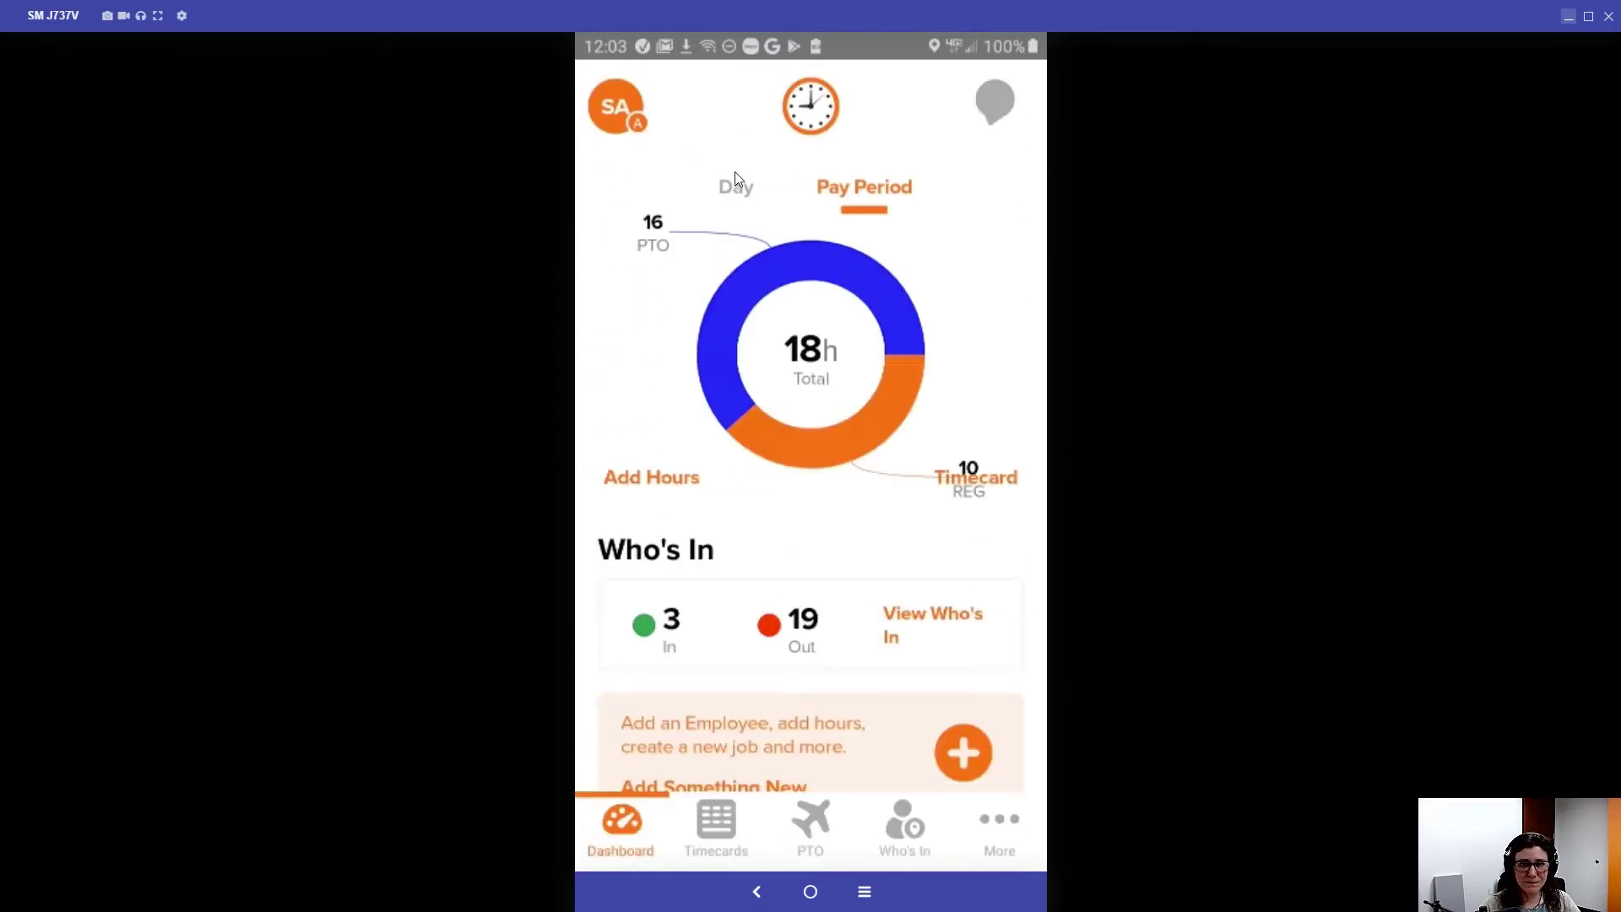
Show pay-period hours and bring up the timecards for 01/31/2022 thru 02/06/2022.
{"action": "left_click", "coordinate": [830, 190]}
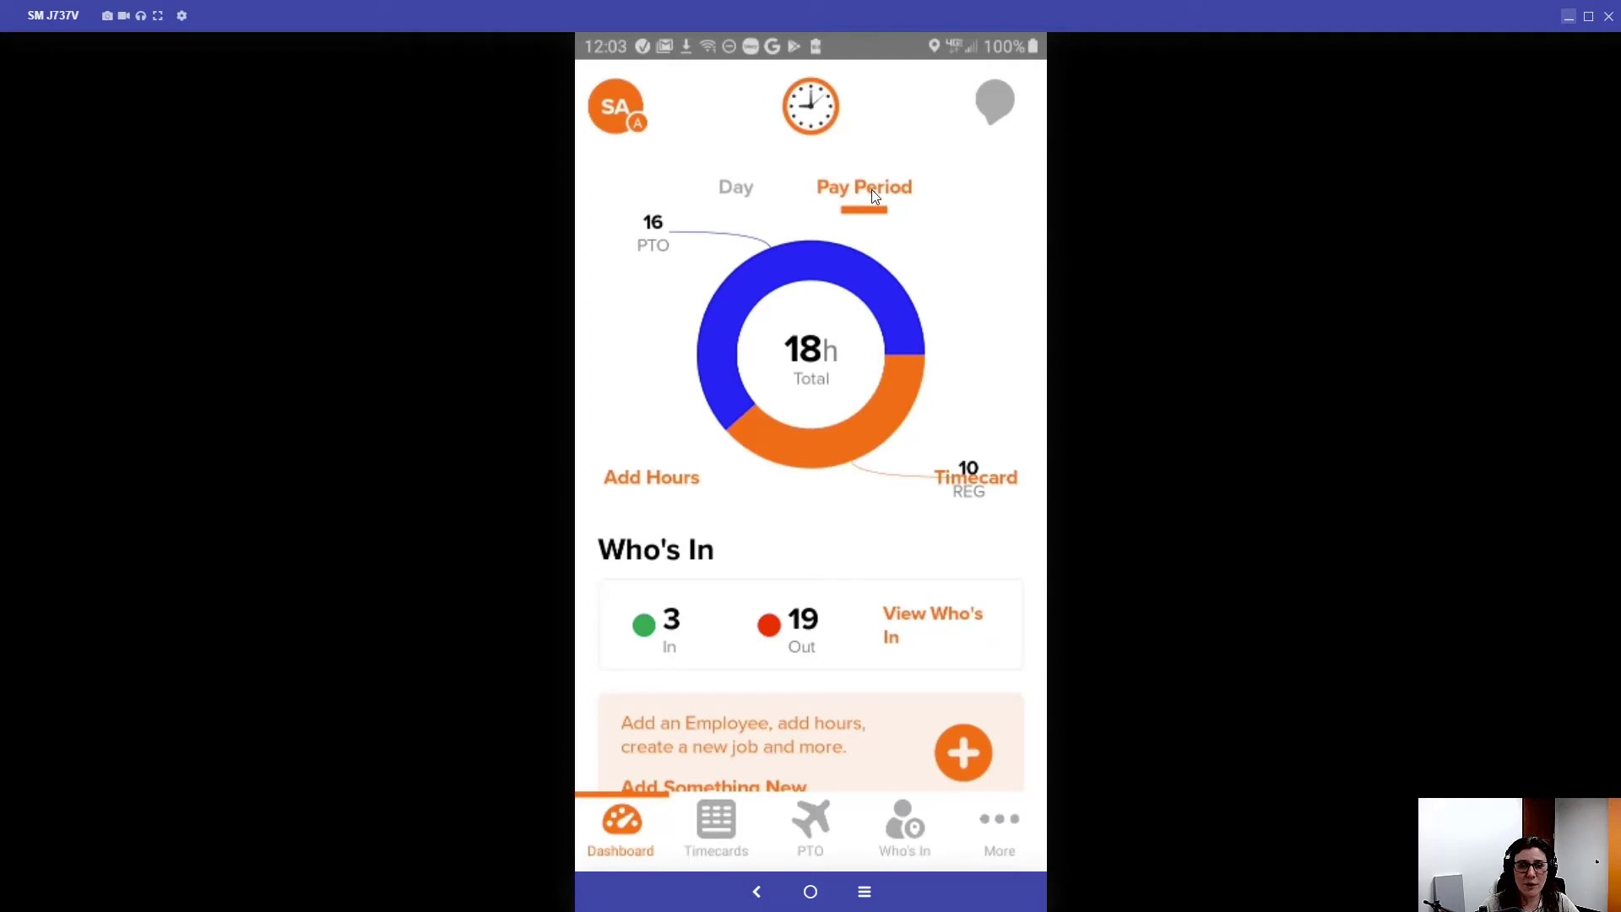
{"action": "scroll", "coordinate": [833, 261], "scroll_direction": "down", "scroll_amount": 2}
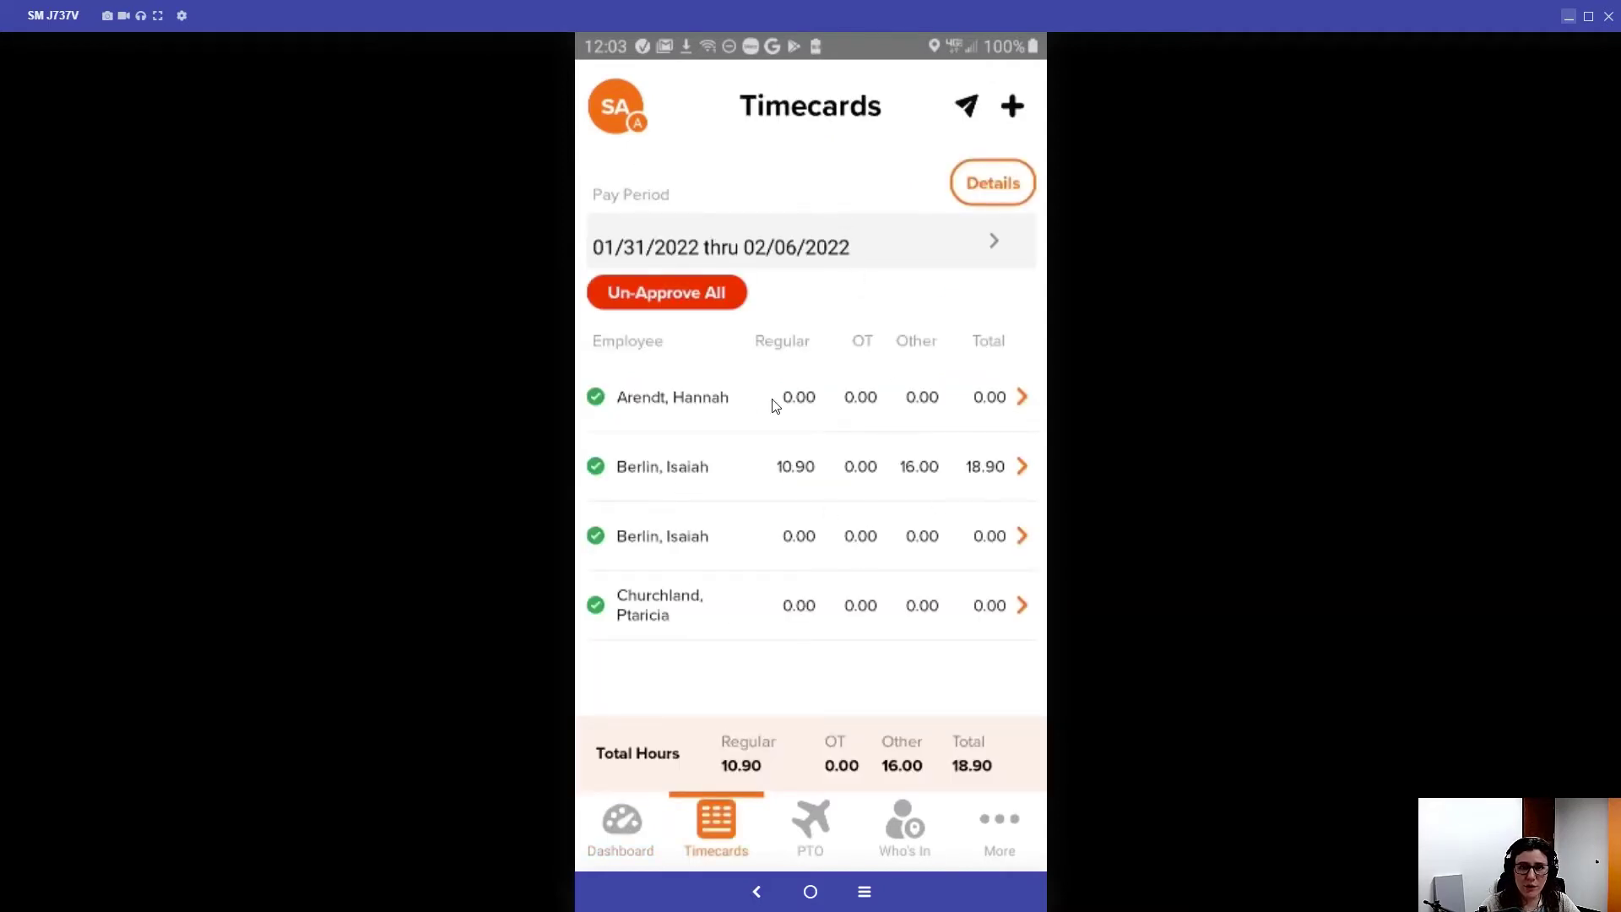
{"action": "left_click", "coordinate": [991, 184]}
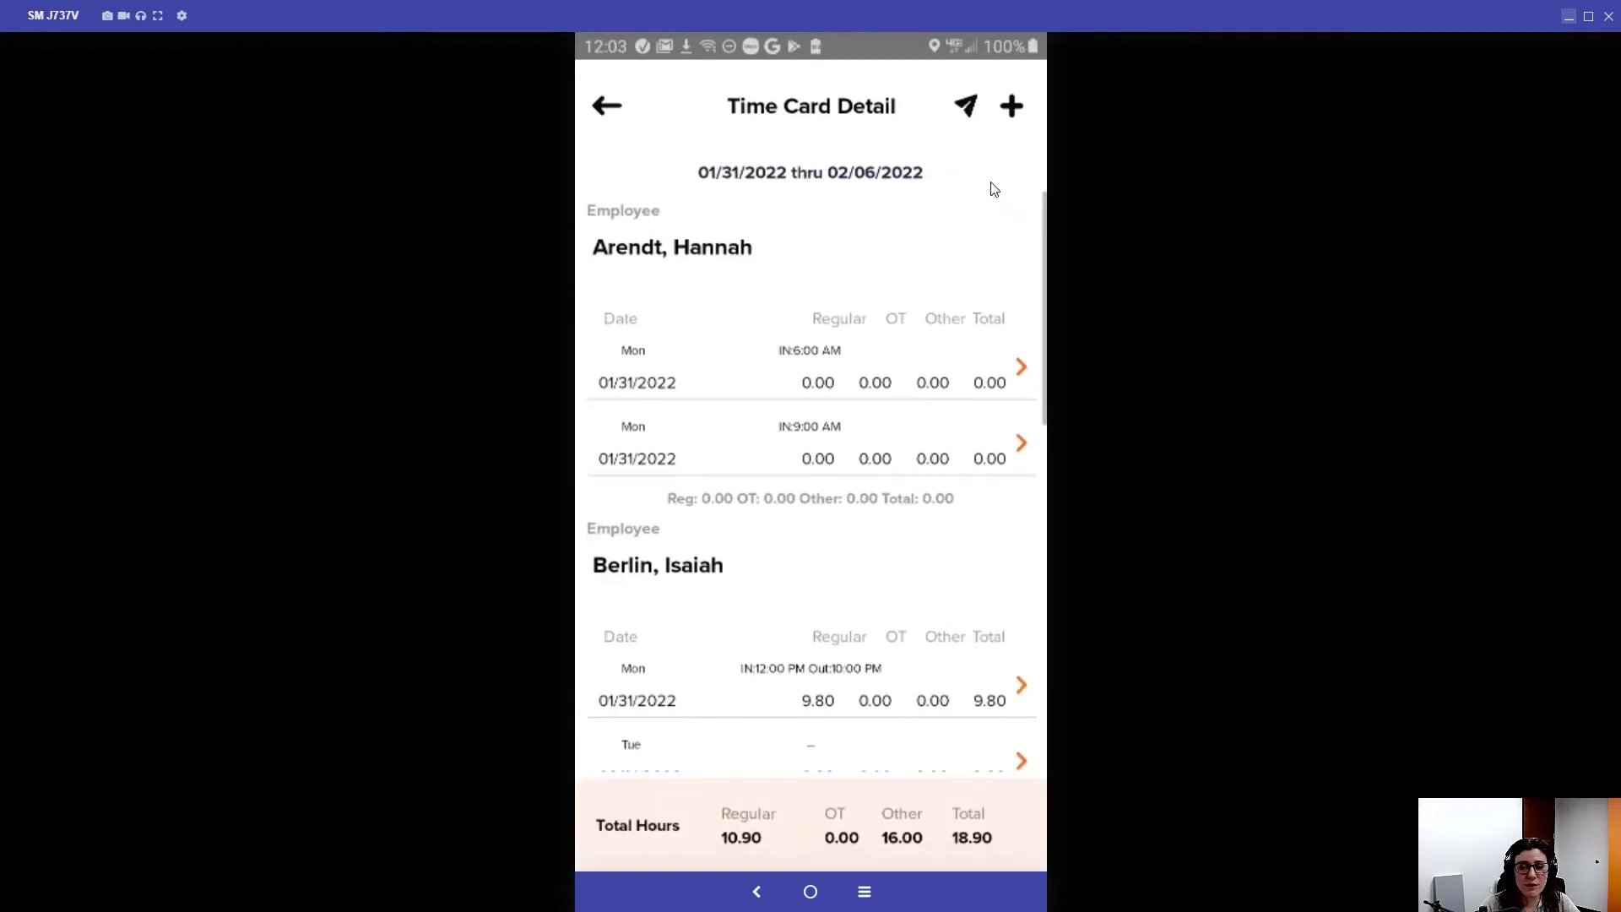
{"action": "scroll", "coordinate": [896, 260], "scroll_direction": "down", "scroll_amount": 2}
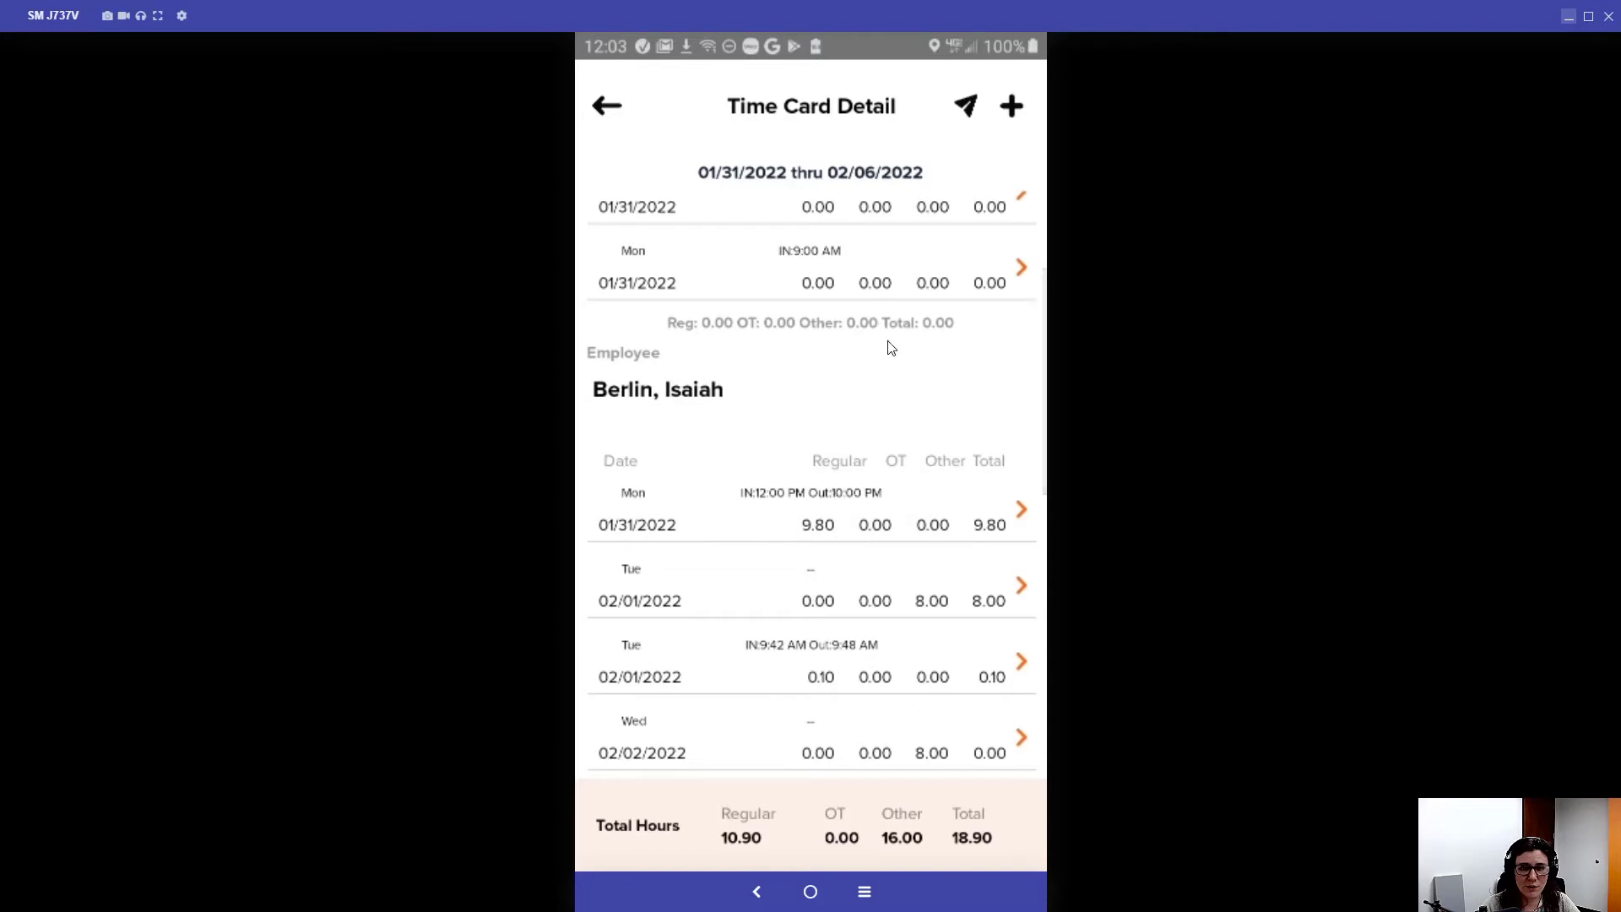
{"action": "scroll", "coordinate": [890, 347], "scroll_direction": "down", "scroll_amount": 2}
{"action": "scroll", "coordinate": [897, 360], "scroll_direction": "down", "scroll_amount": 3}
{"action": "scroll", "coordinate": [901, 368], "scroll_direction": "down", "scroll_amount": 1}
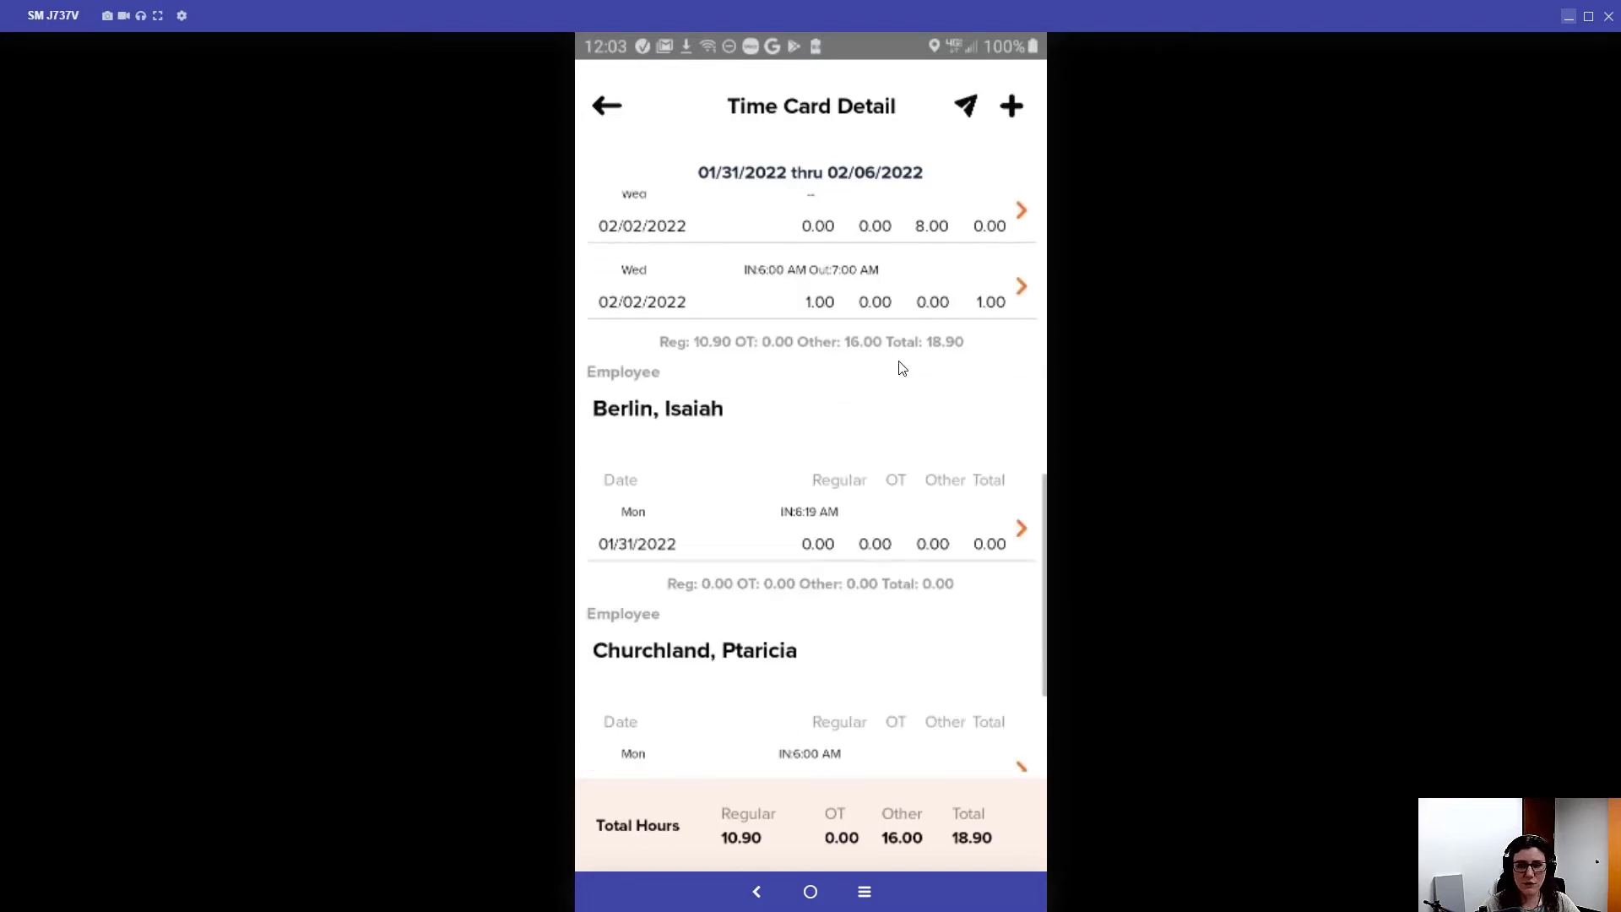
{"action": "scroll", "coordinate": [900, 368], "scroll_direction": "down", "scroll_amount": 1}
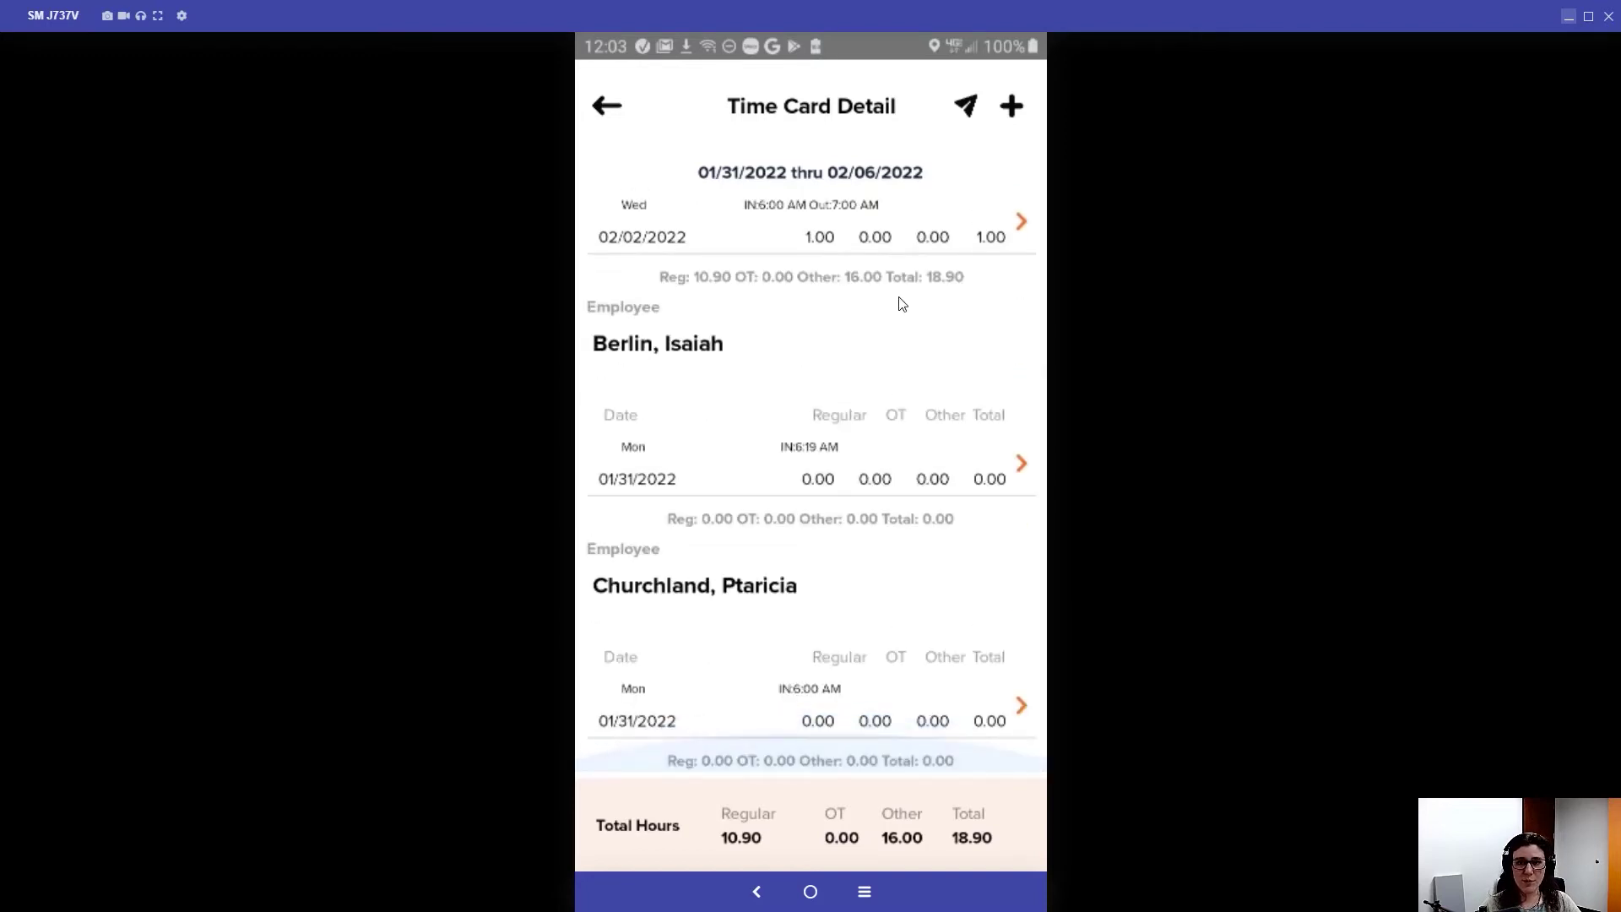
{"action": "scroll", "coordinate": [900, 304], "scroll_direction": "up", "scroll_amount": 8}
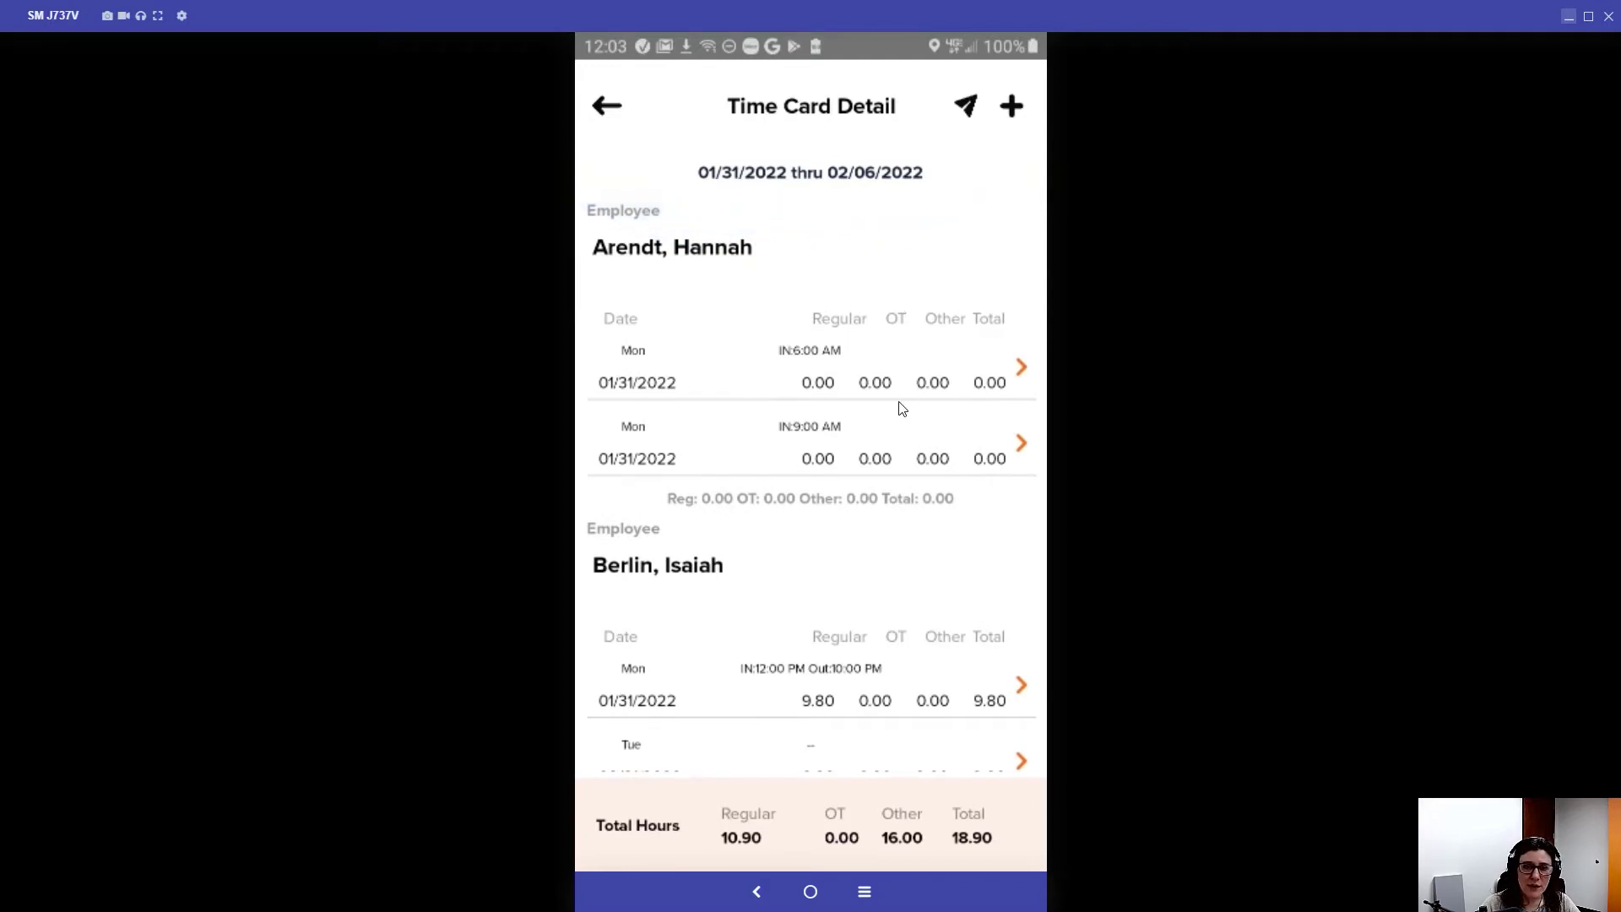
Select the first employee's Mon 01/31/2022 row and its 6:00 AM punch for editing.
{"action": "left_click", "coordinate": [1022, 369]}
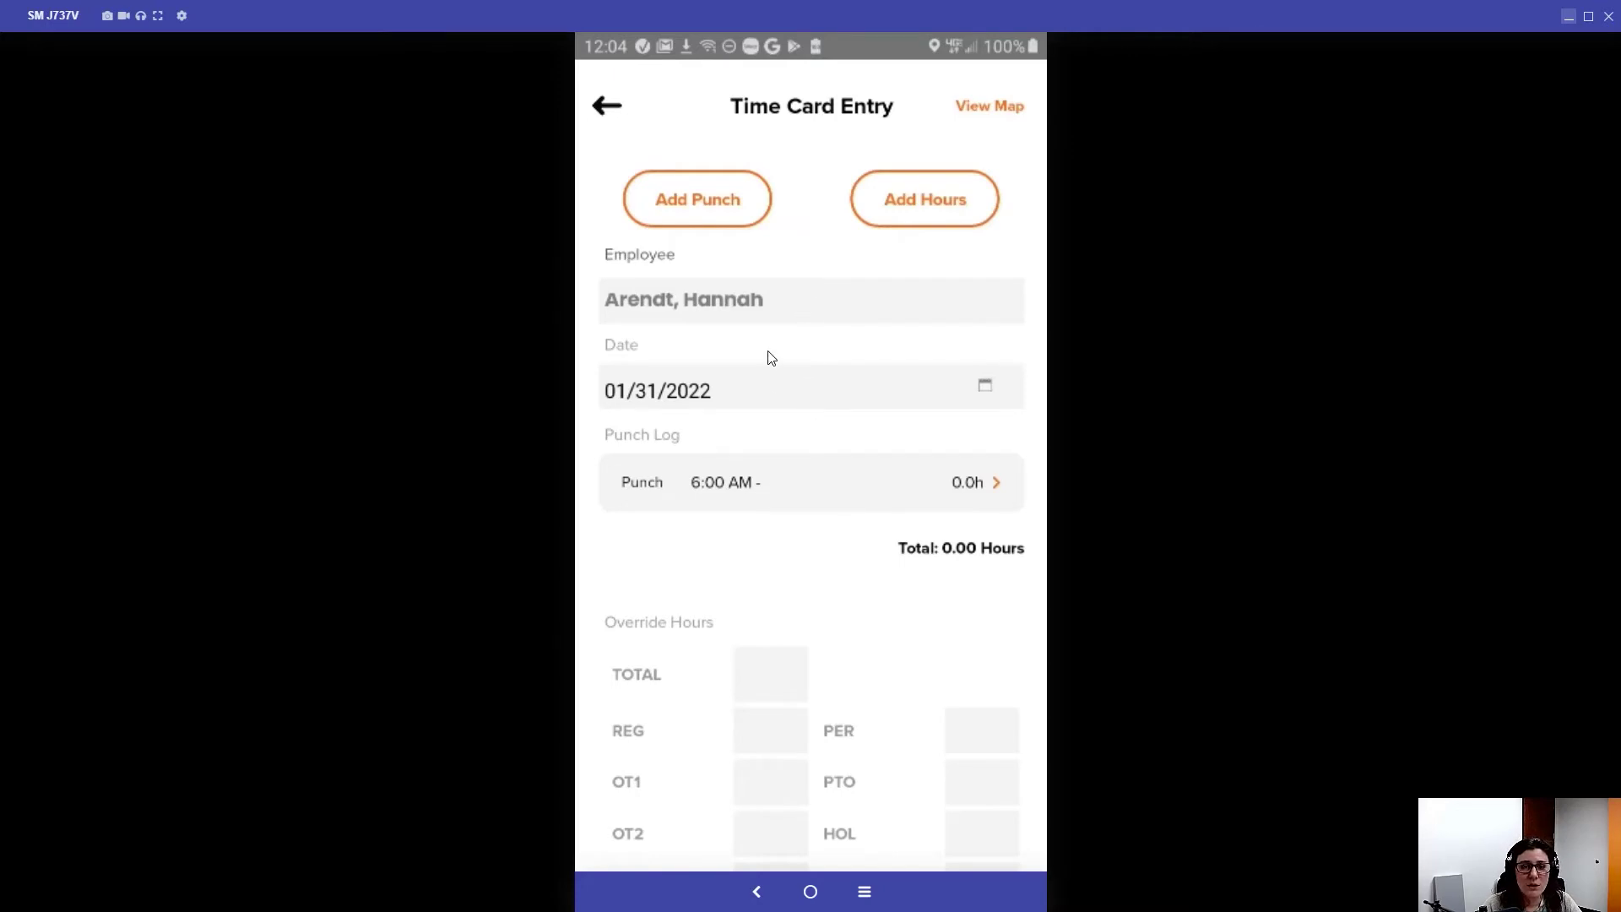
{"action": "scroll", "coordinate": [768, 356], "scroll_direction": "down", "scroll_amount": 1}
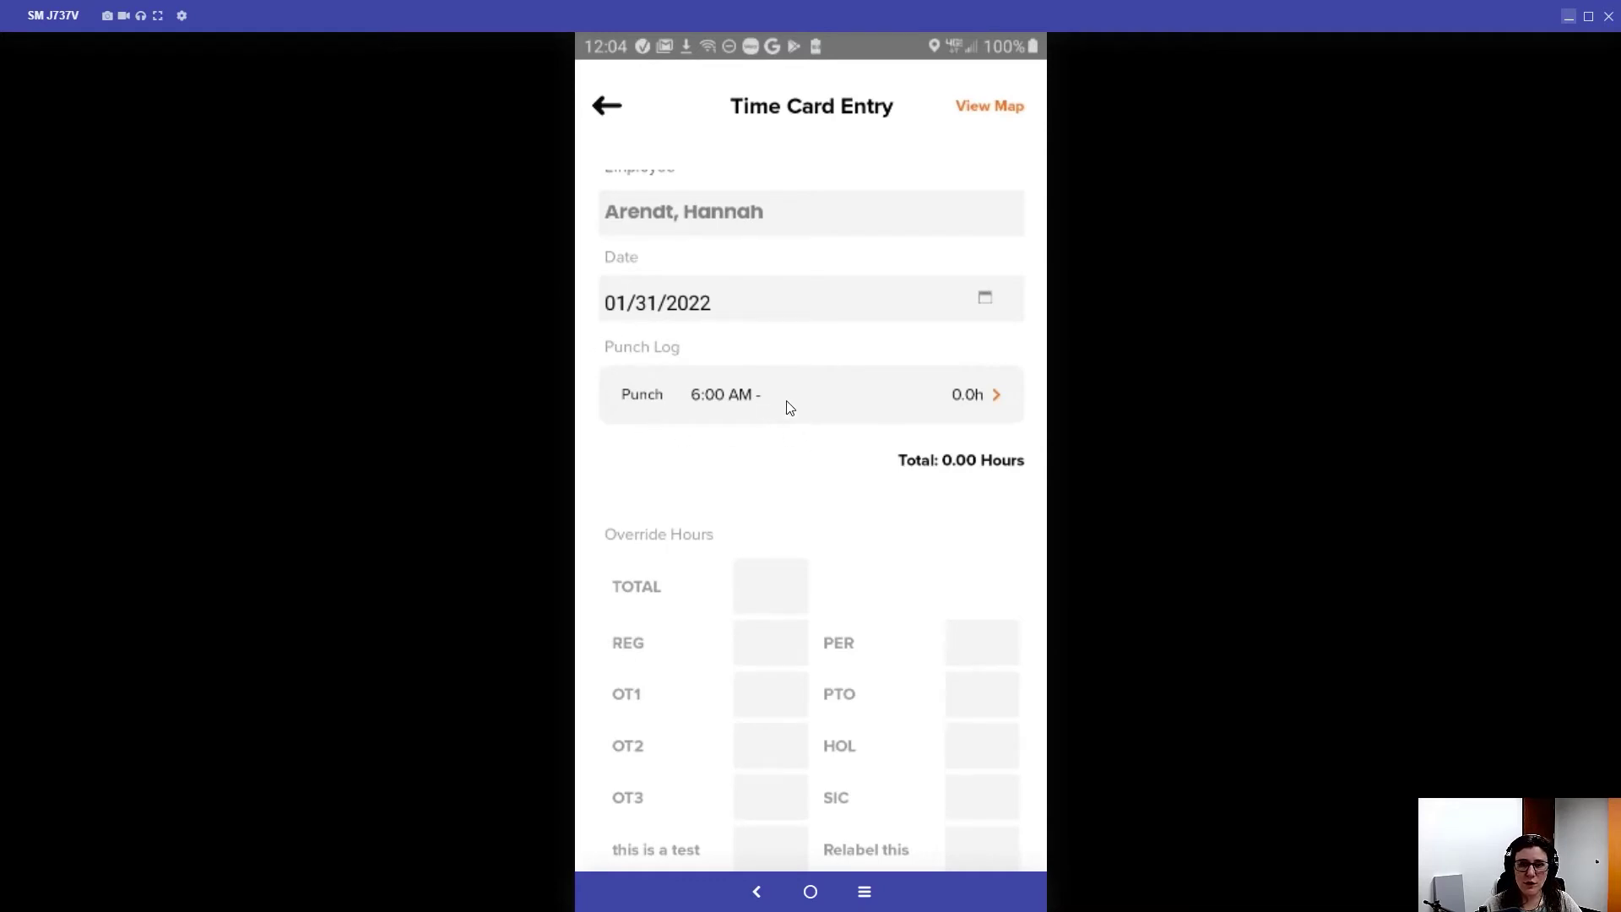
{"action": "left_click", "coordinate": [998, 392]}
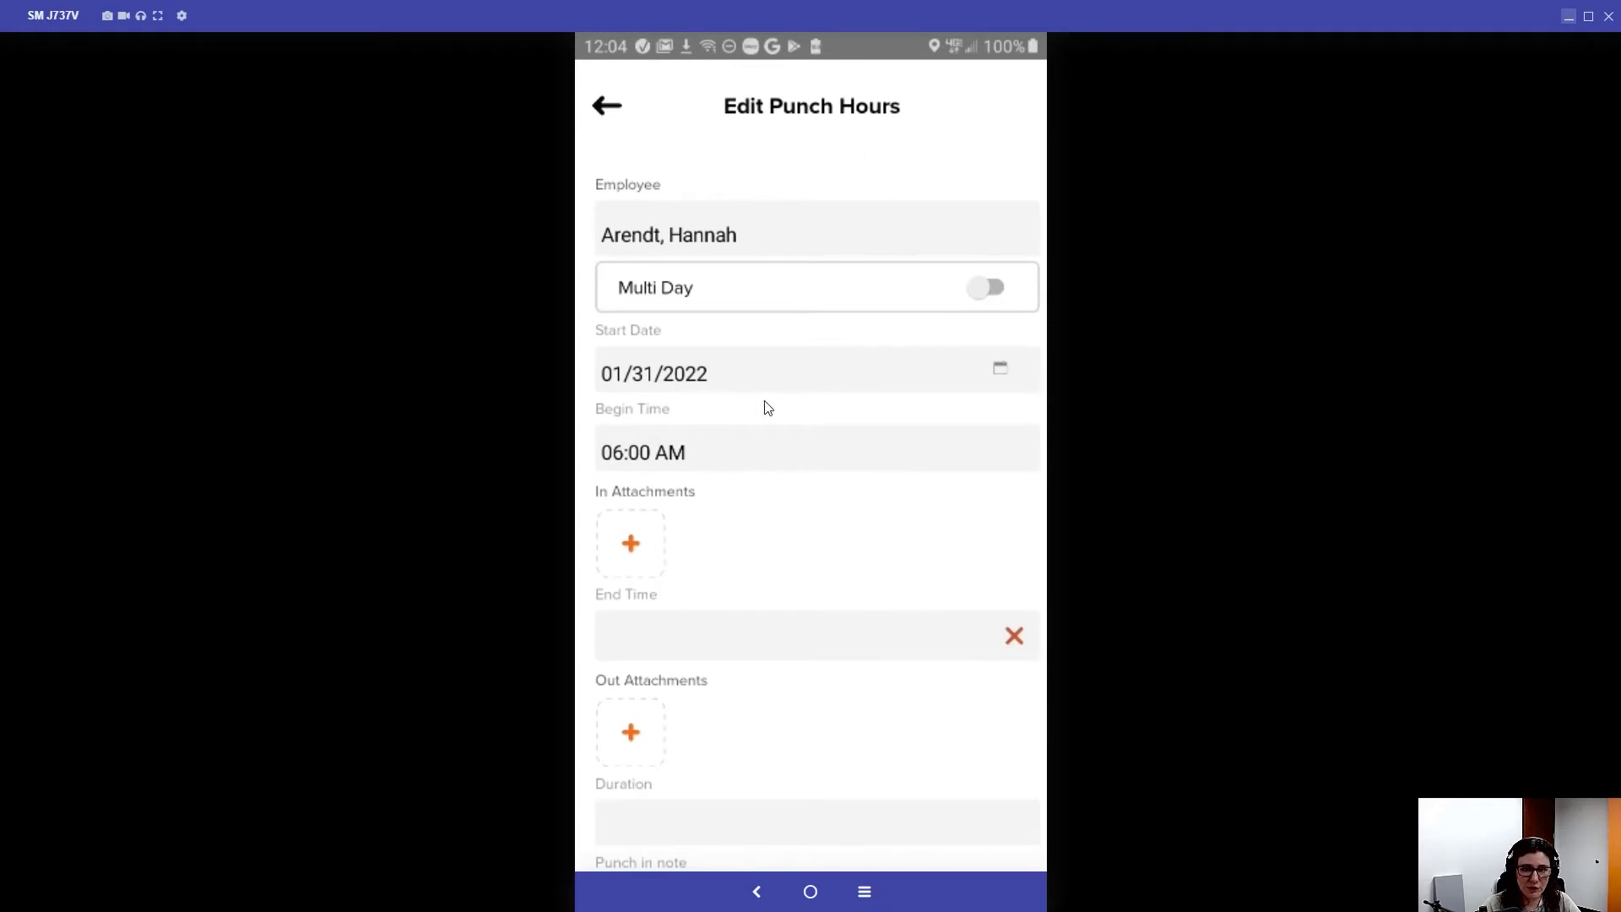
{"action": "scroll", "coordinate": [764, 407], "scroll_direction": "down", "scroll_amount": 1}
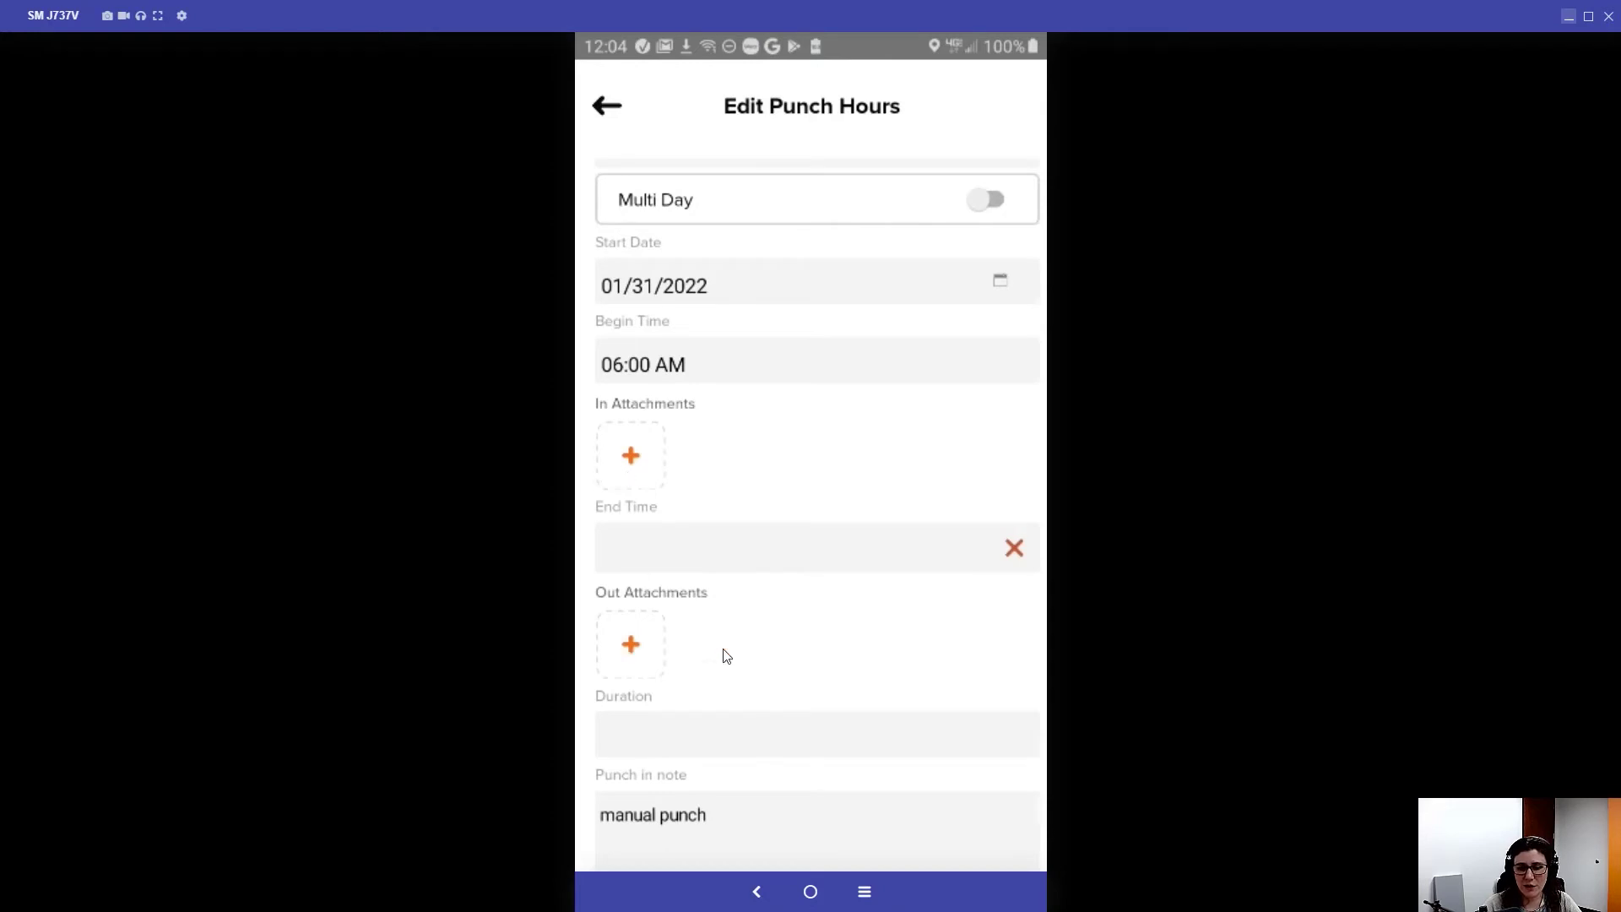
{"action": "scroll", "coordinate": [725, 655], "scroll_direction": "down", "scroll_amount": 1}
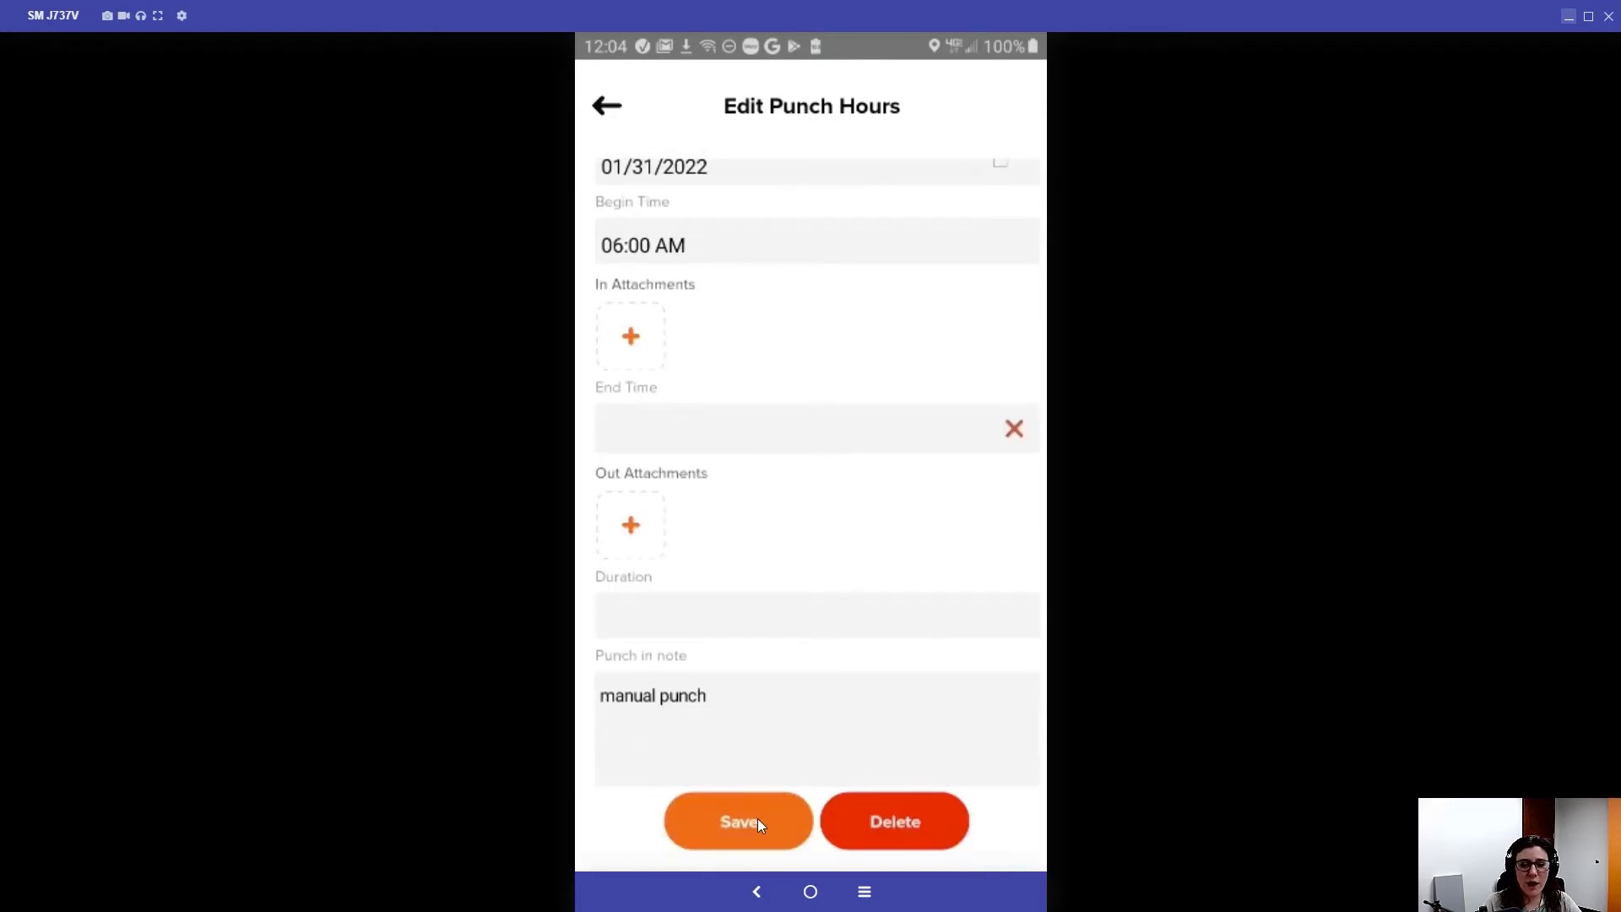
{"action": "left_click", "coordinate": [607, 106]}
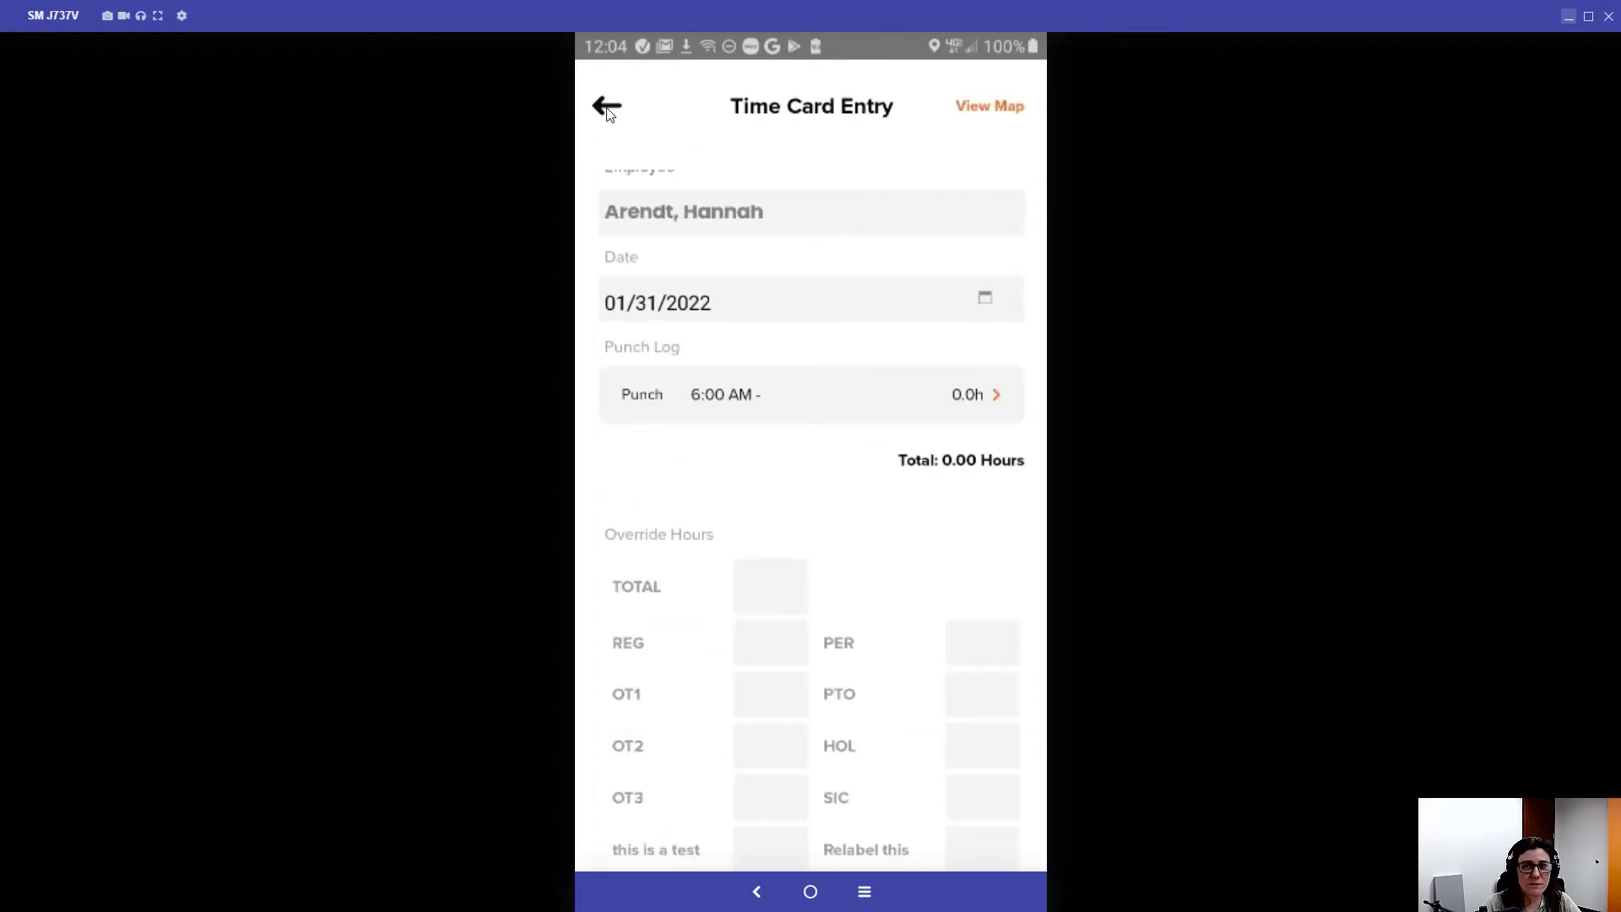
Back out to the timecards summary and start a blank time card entry.
{"action": "left_click", "coordinate": [606, 110]}
{"action": "left_click", "coordinate": [607, 108]}
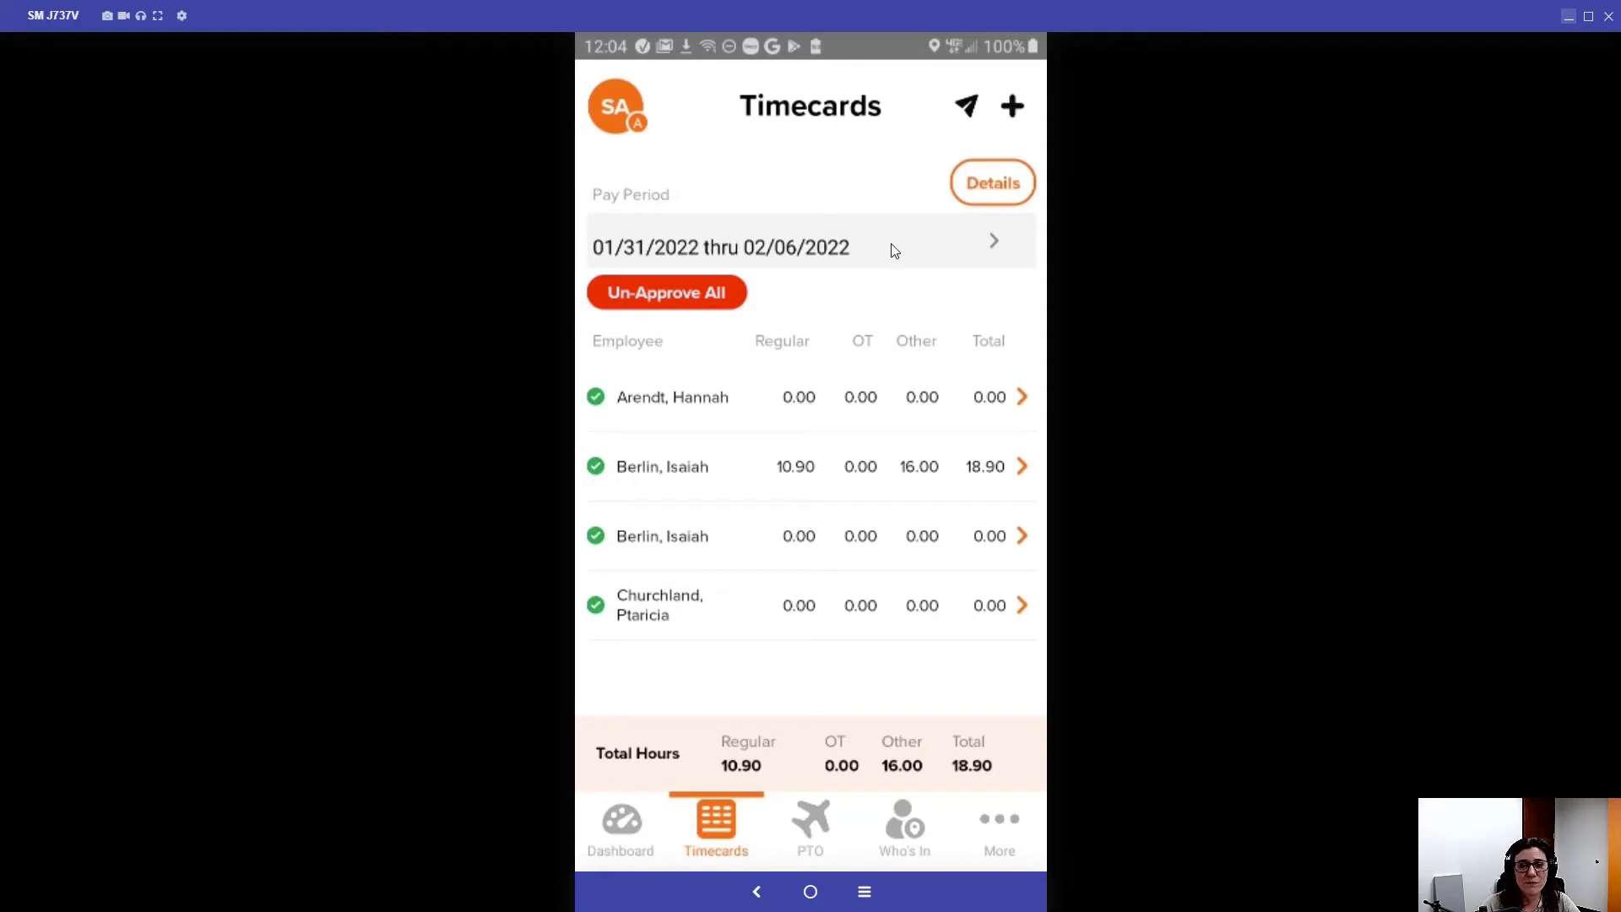
{"action": "left_click", "coordinate": [1013, 107]}
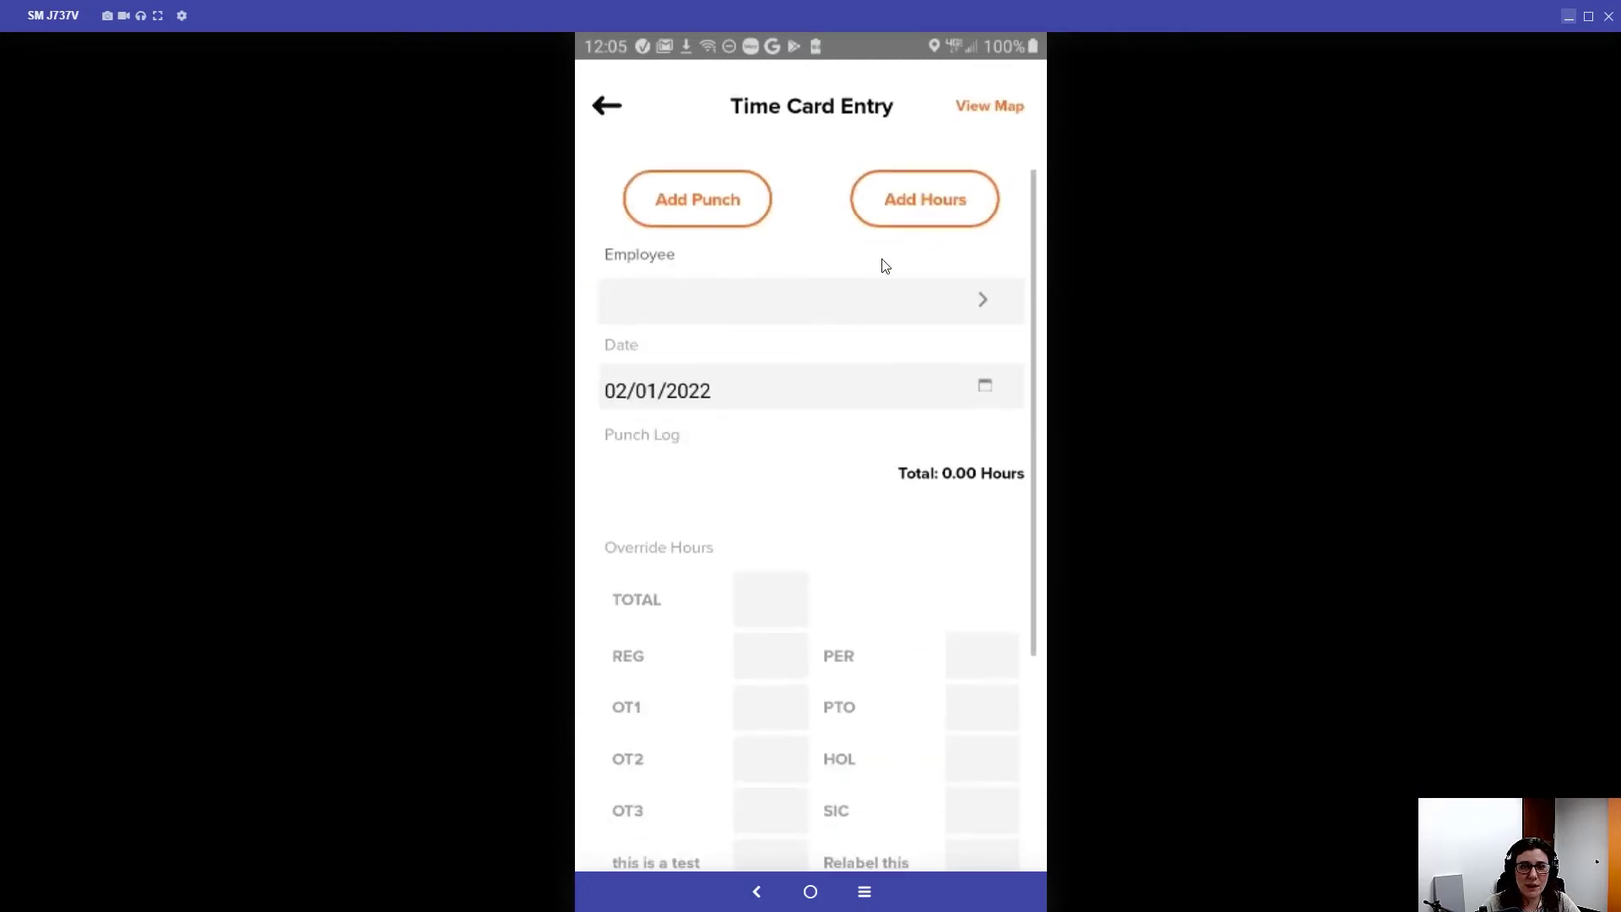
Choose the first employee, abandon an Add Punch and switch to Add Hours instead.
{"action": "left_click", "coordinate": [824, 308]}
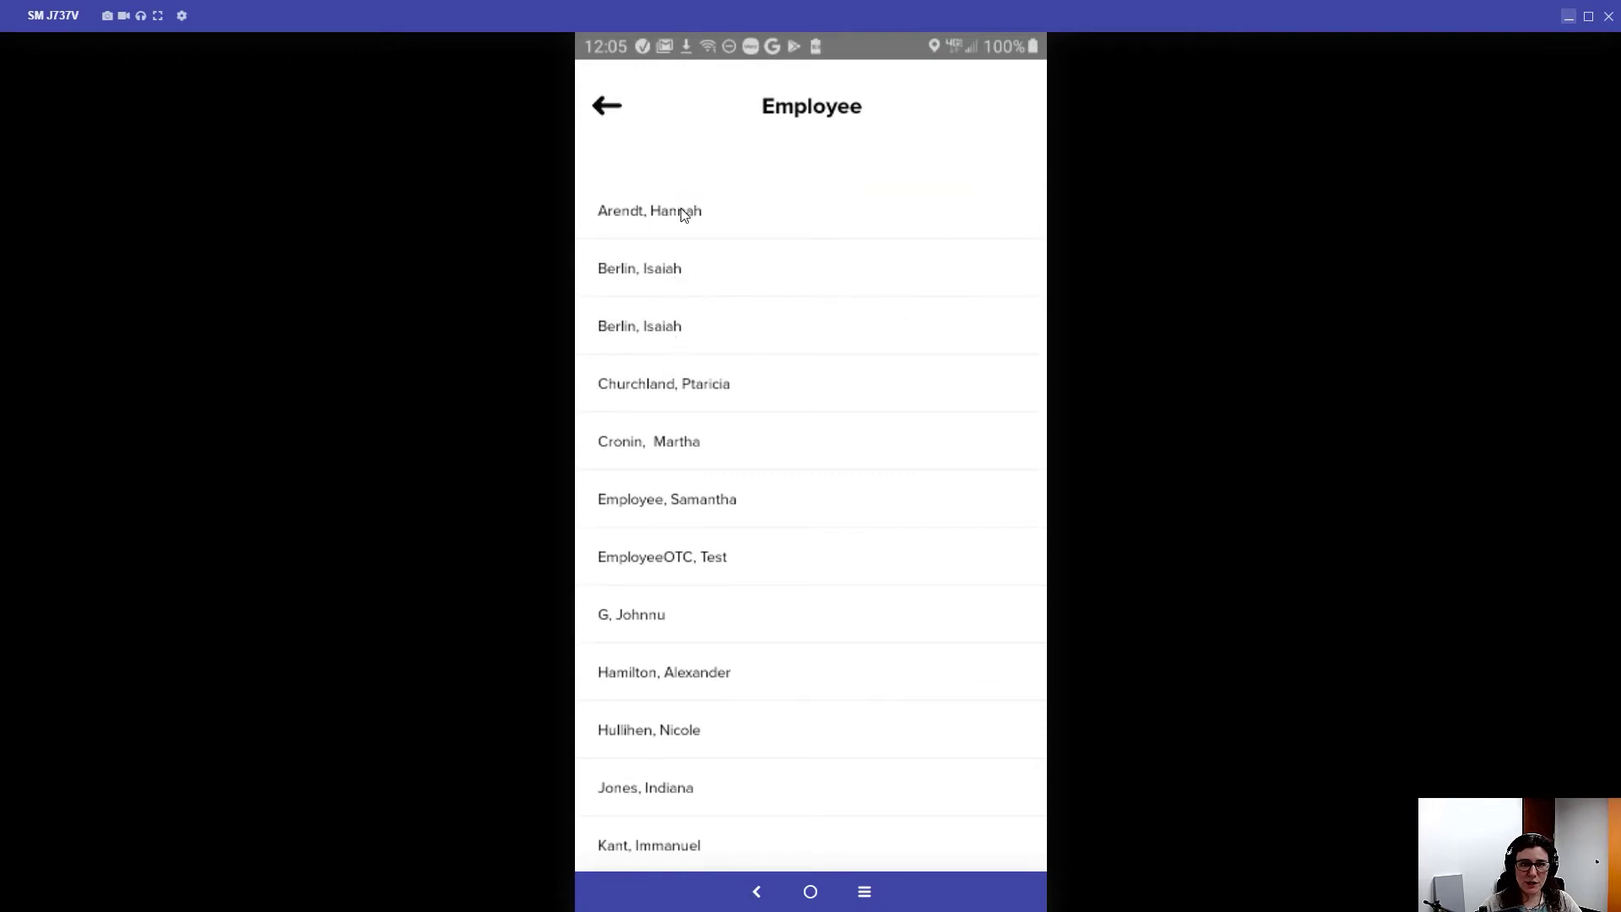
{"action": "left_click", "coordinate": [680, 208]}
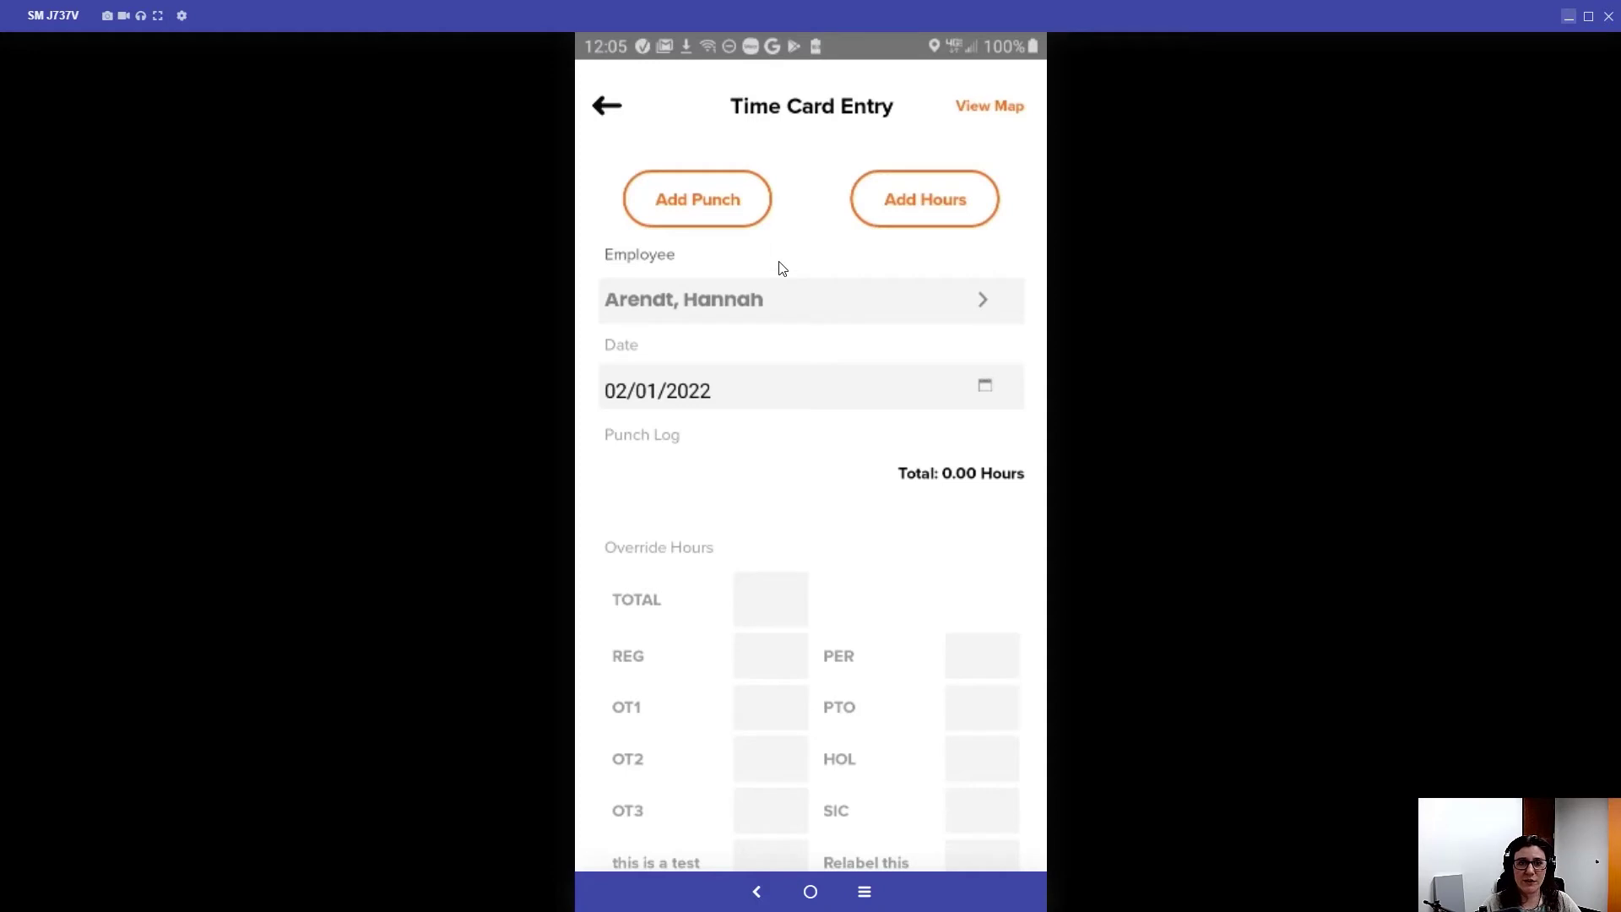
{"action": "left_click", "coordinate": [716, 200]}
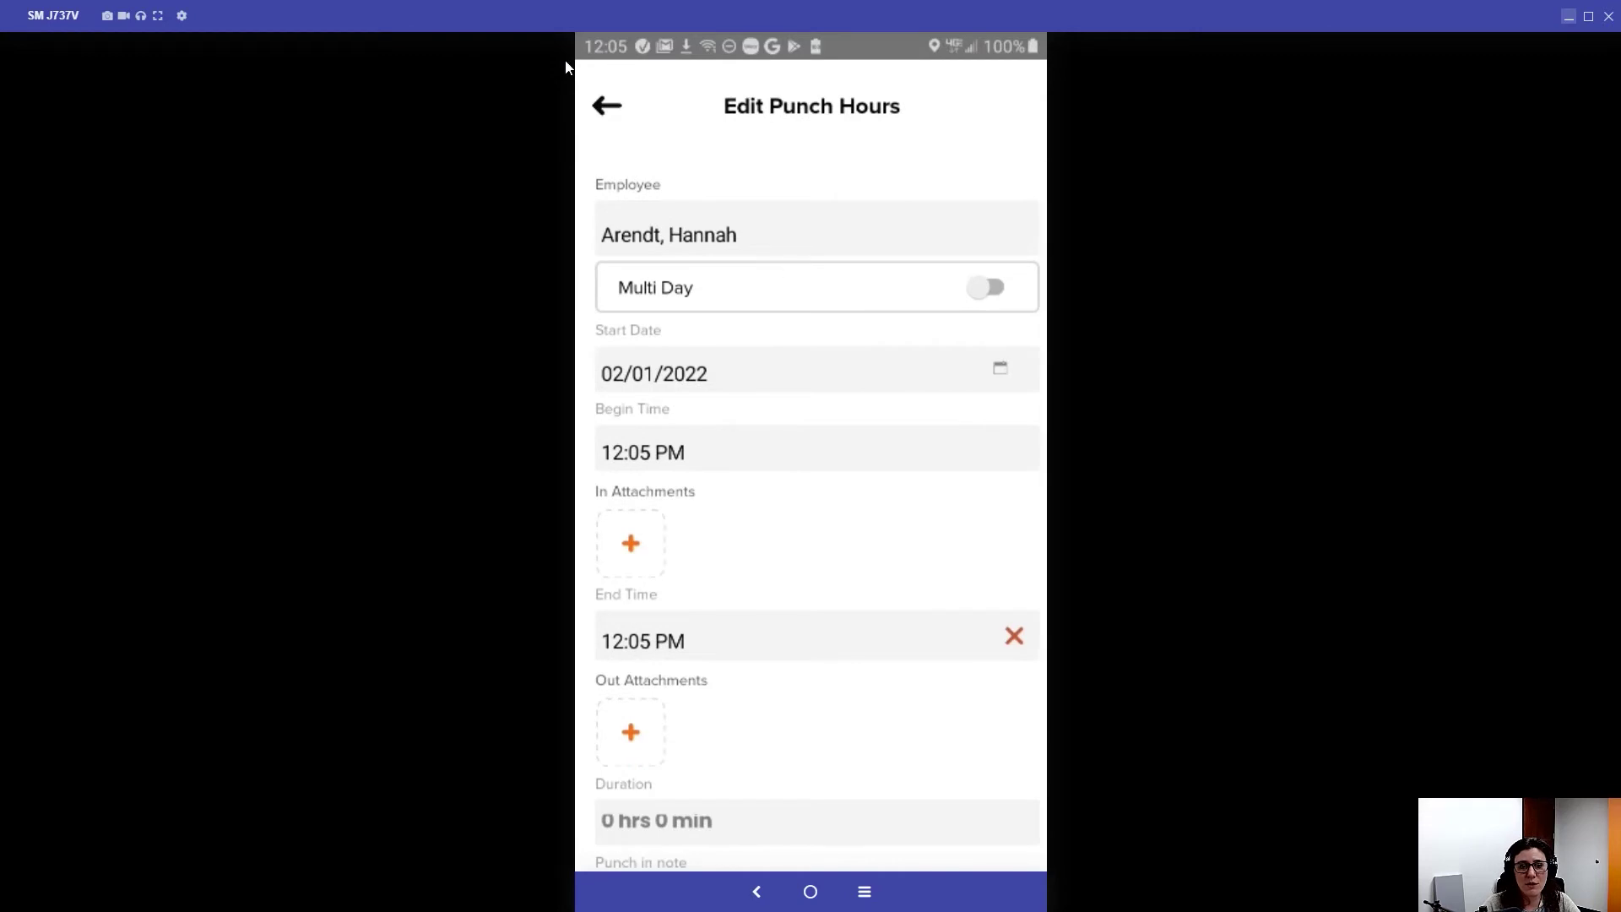
{"action": "left_click", "coordinate": [606, 106]}
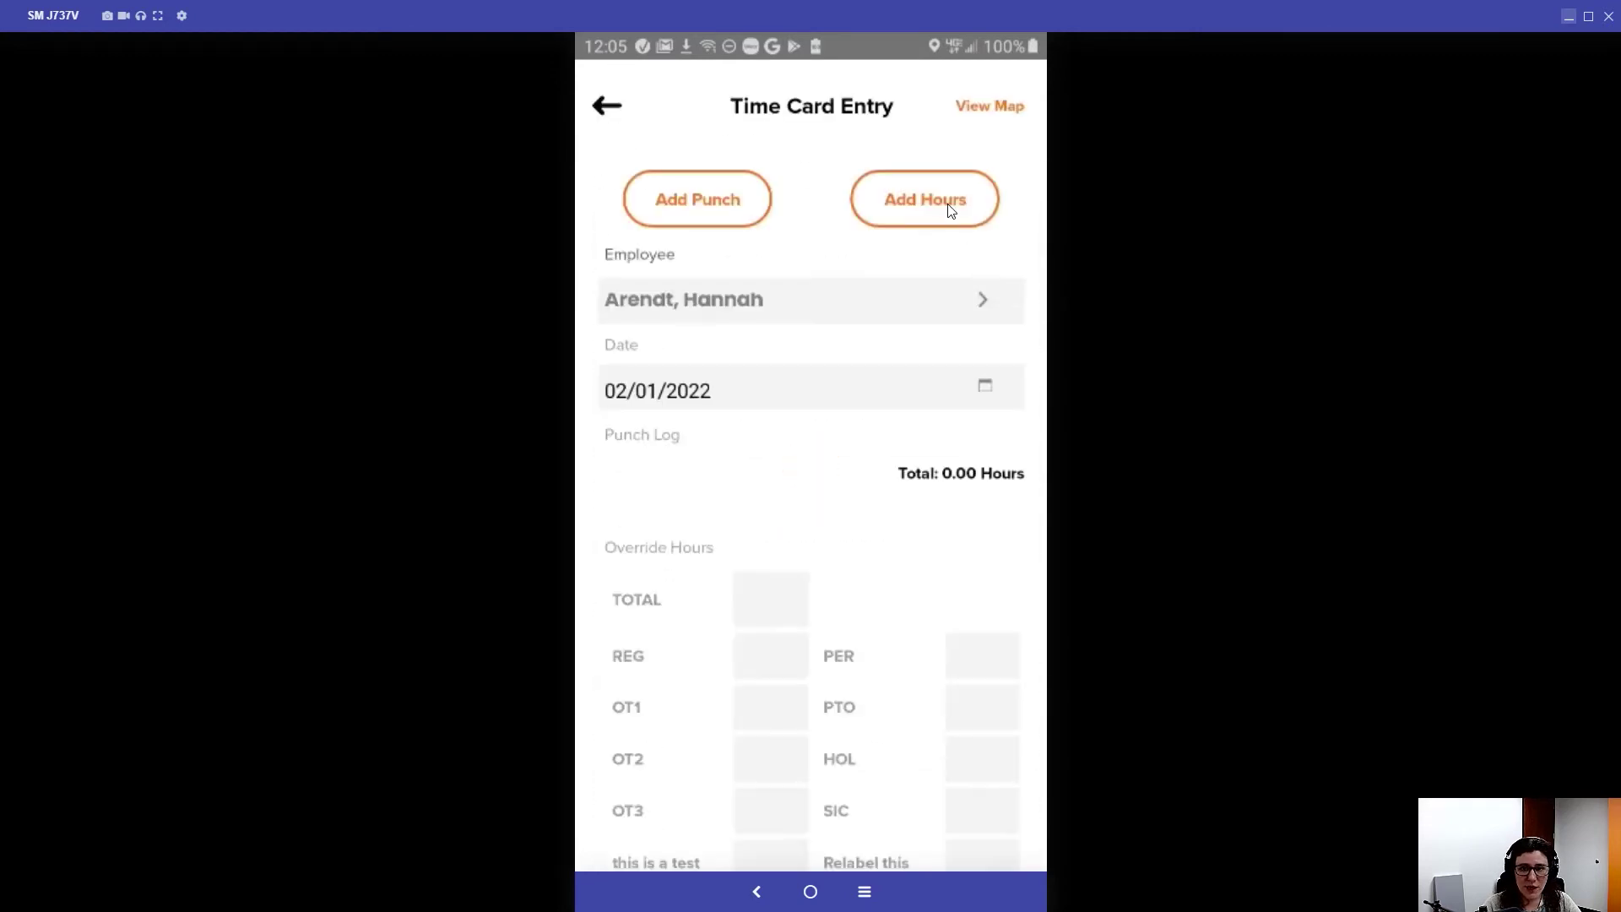
{"action": "left_click", "coordinate": [947, 209]}
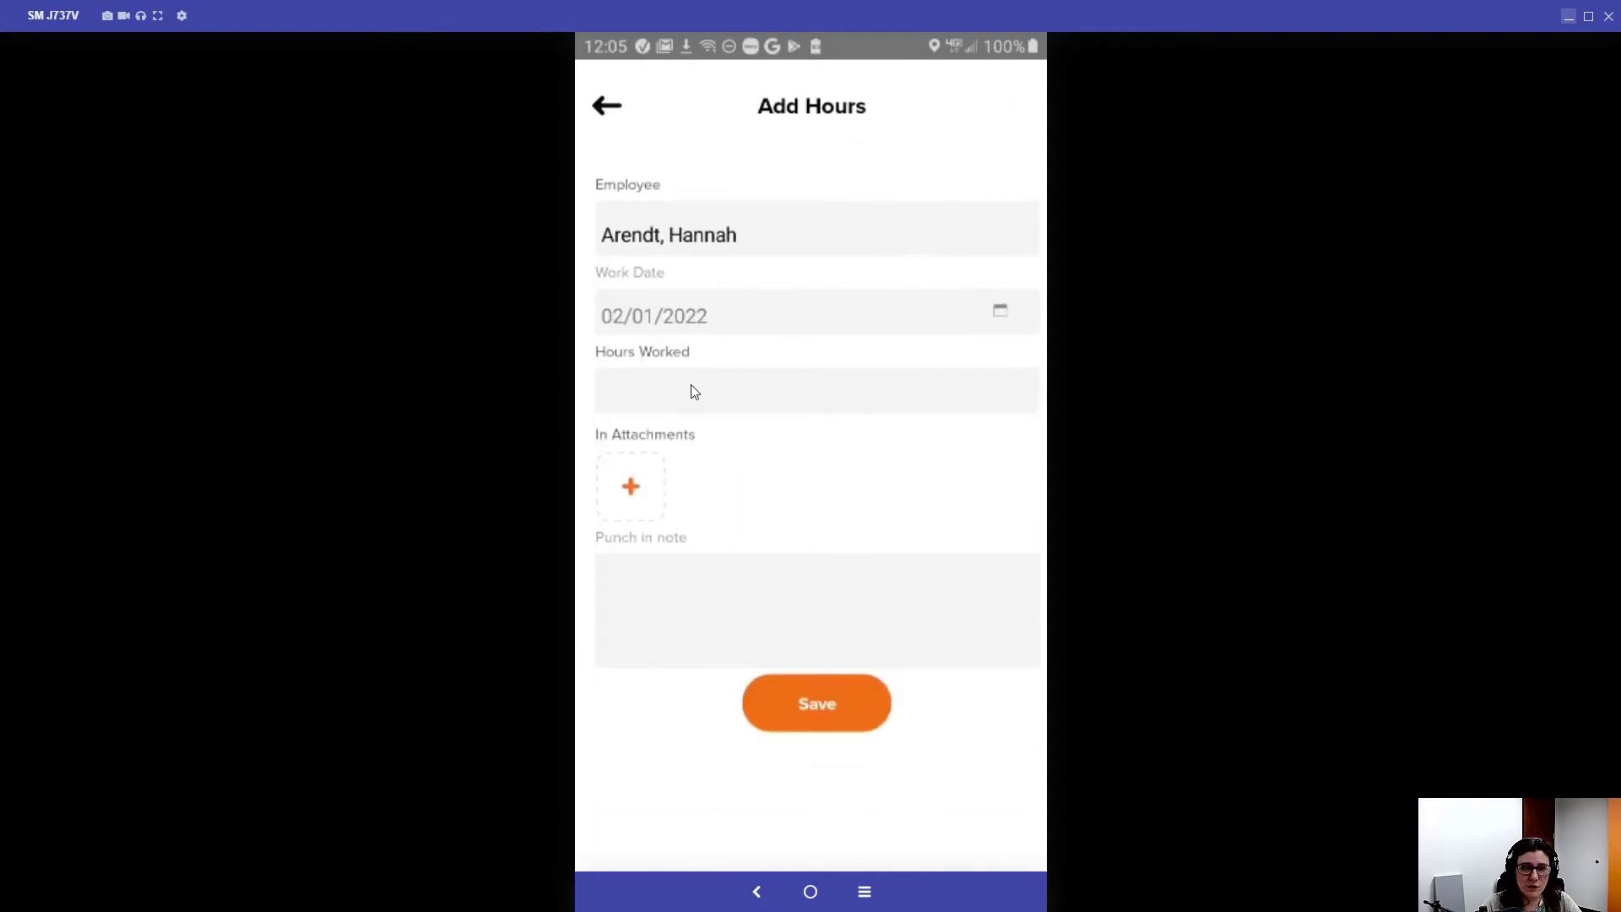
Save 8.00 hours worked on 02/01/2022 with a note and return to the dashboard.
{"action": "left_click", "coordinate": [672, 394]}
{"action": "type", "text": "8.00"}
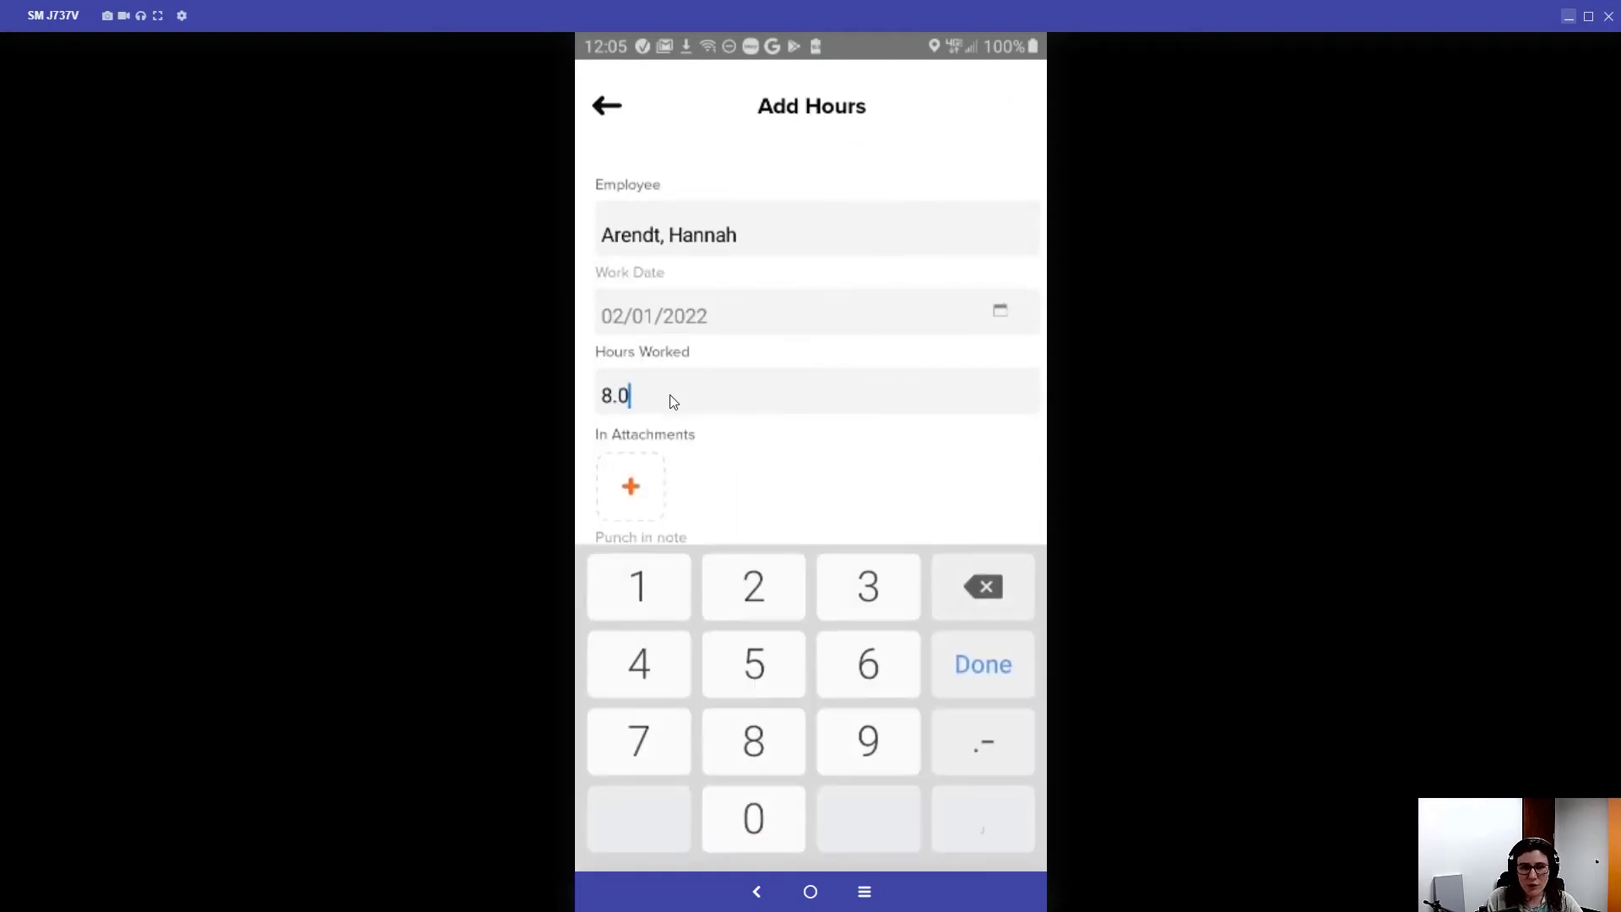
{"action": "left_click", "coordinate": [984, 664]}
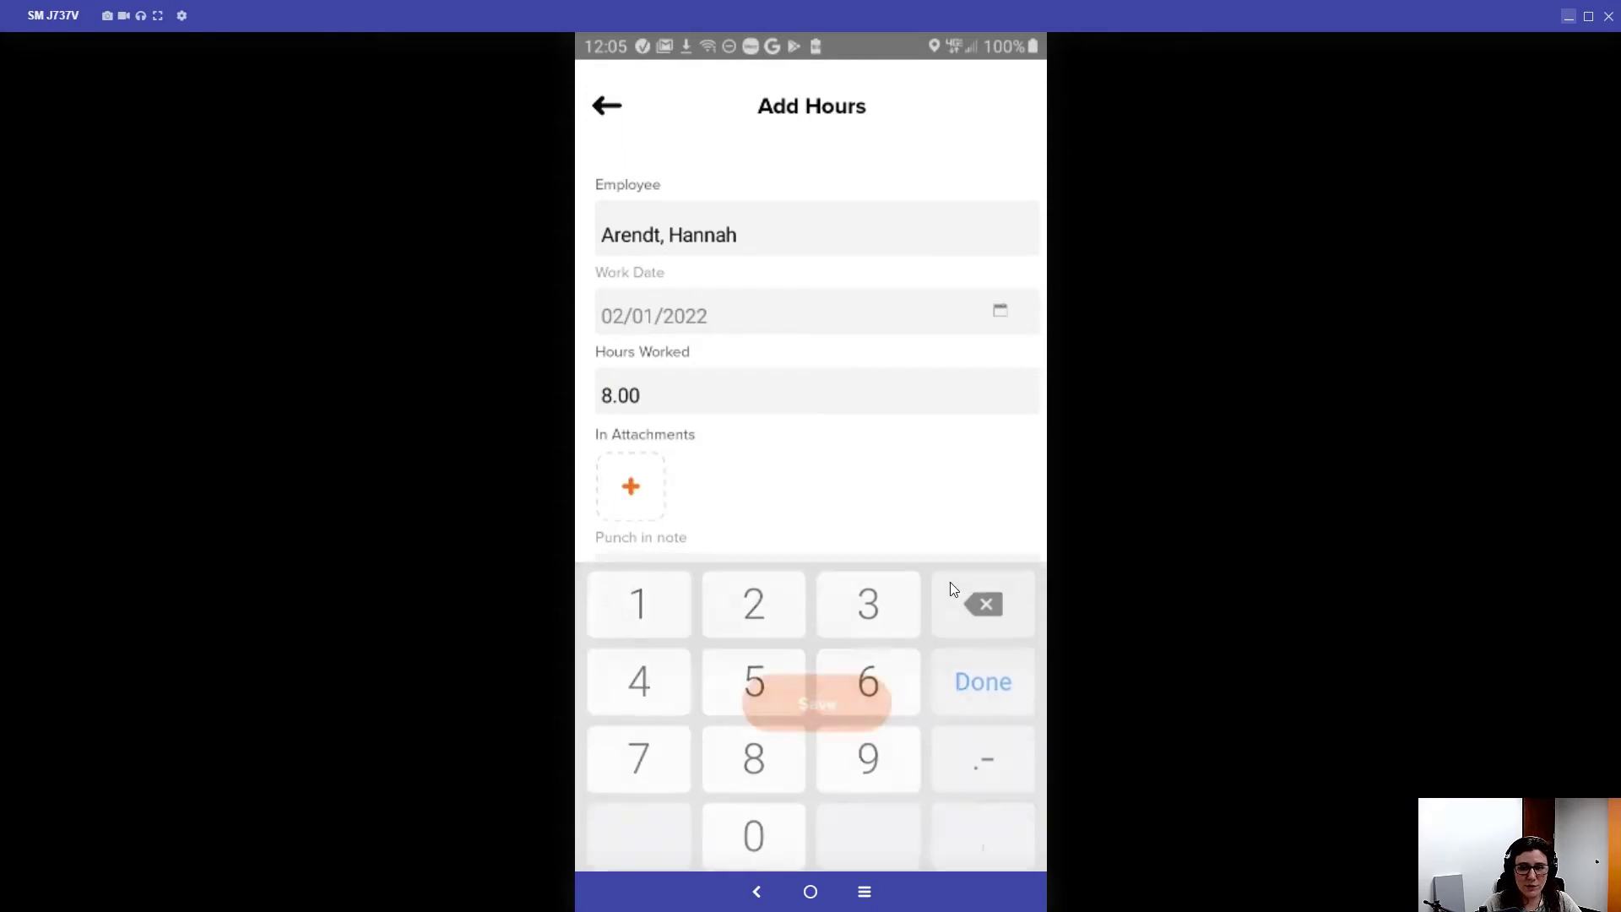
{"action": "left_click", "coordinate": [683, 628]}
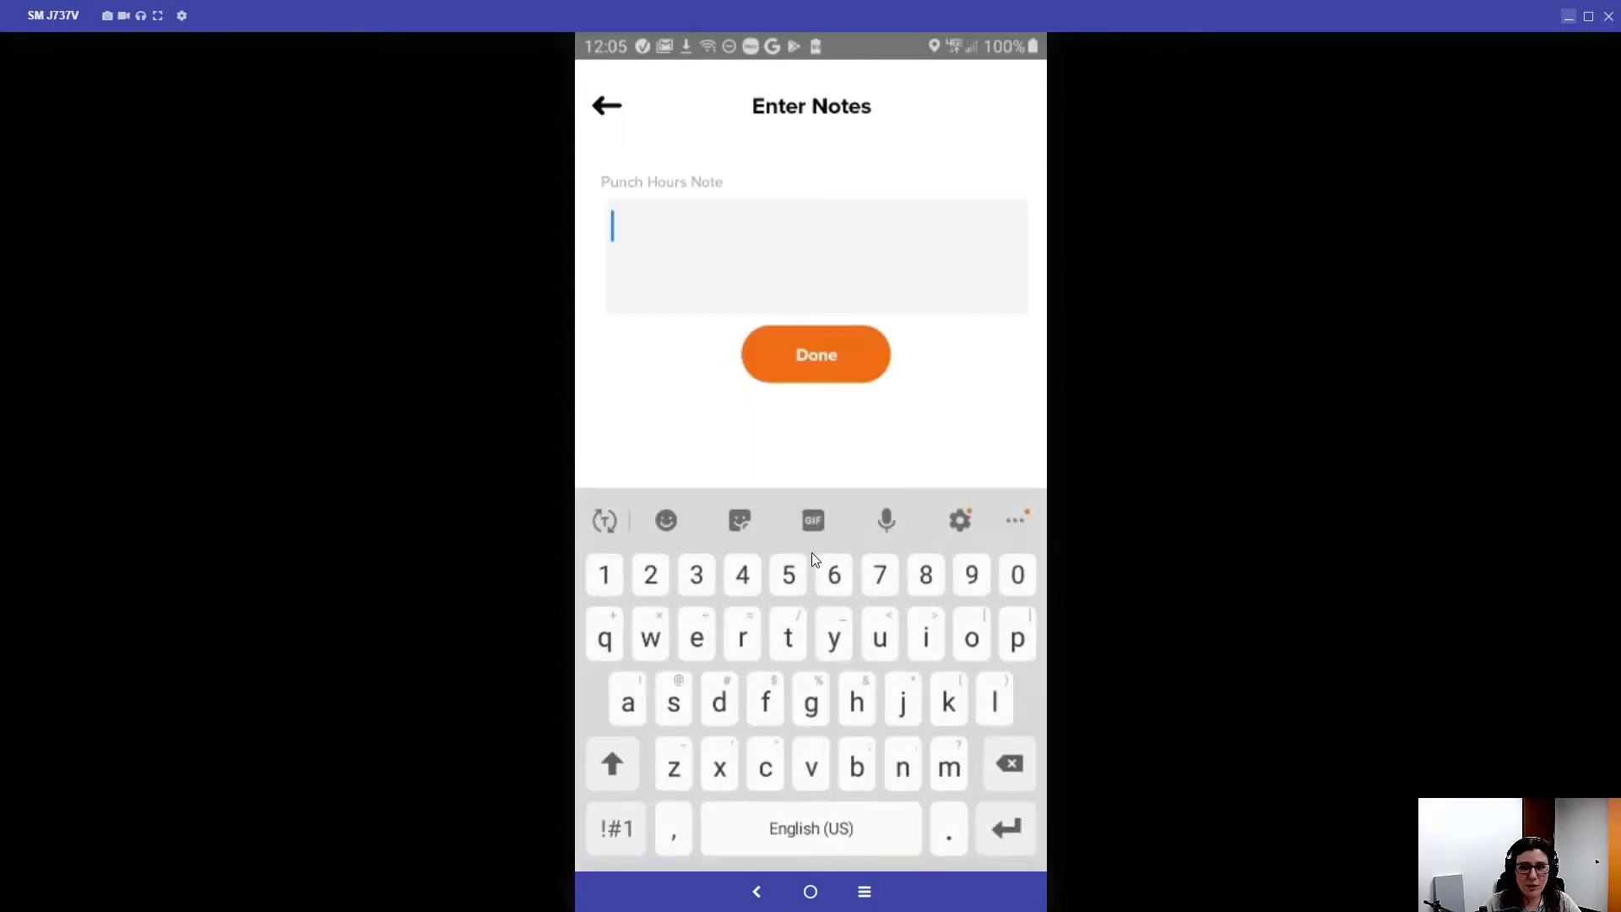
{"action": "left_click", "coordinate": [790, 349]}
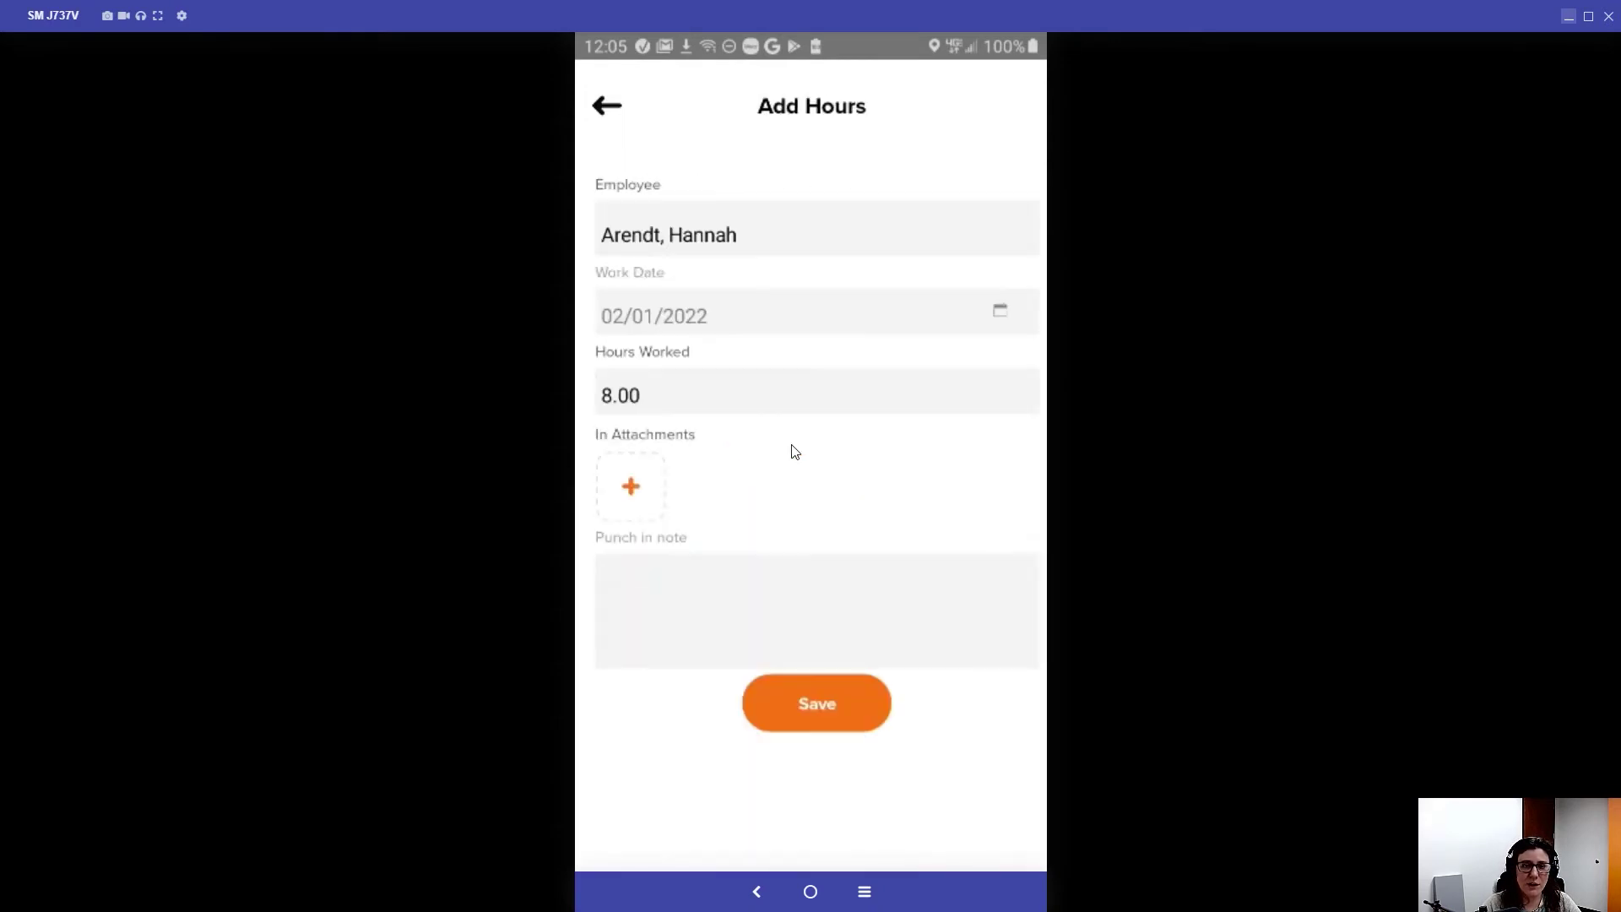
{"action": "left_click", "coordinate": [822, 703]}
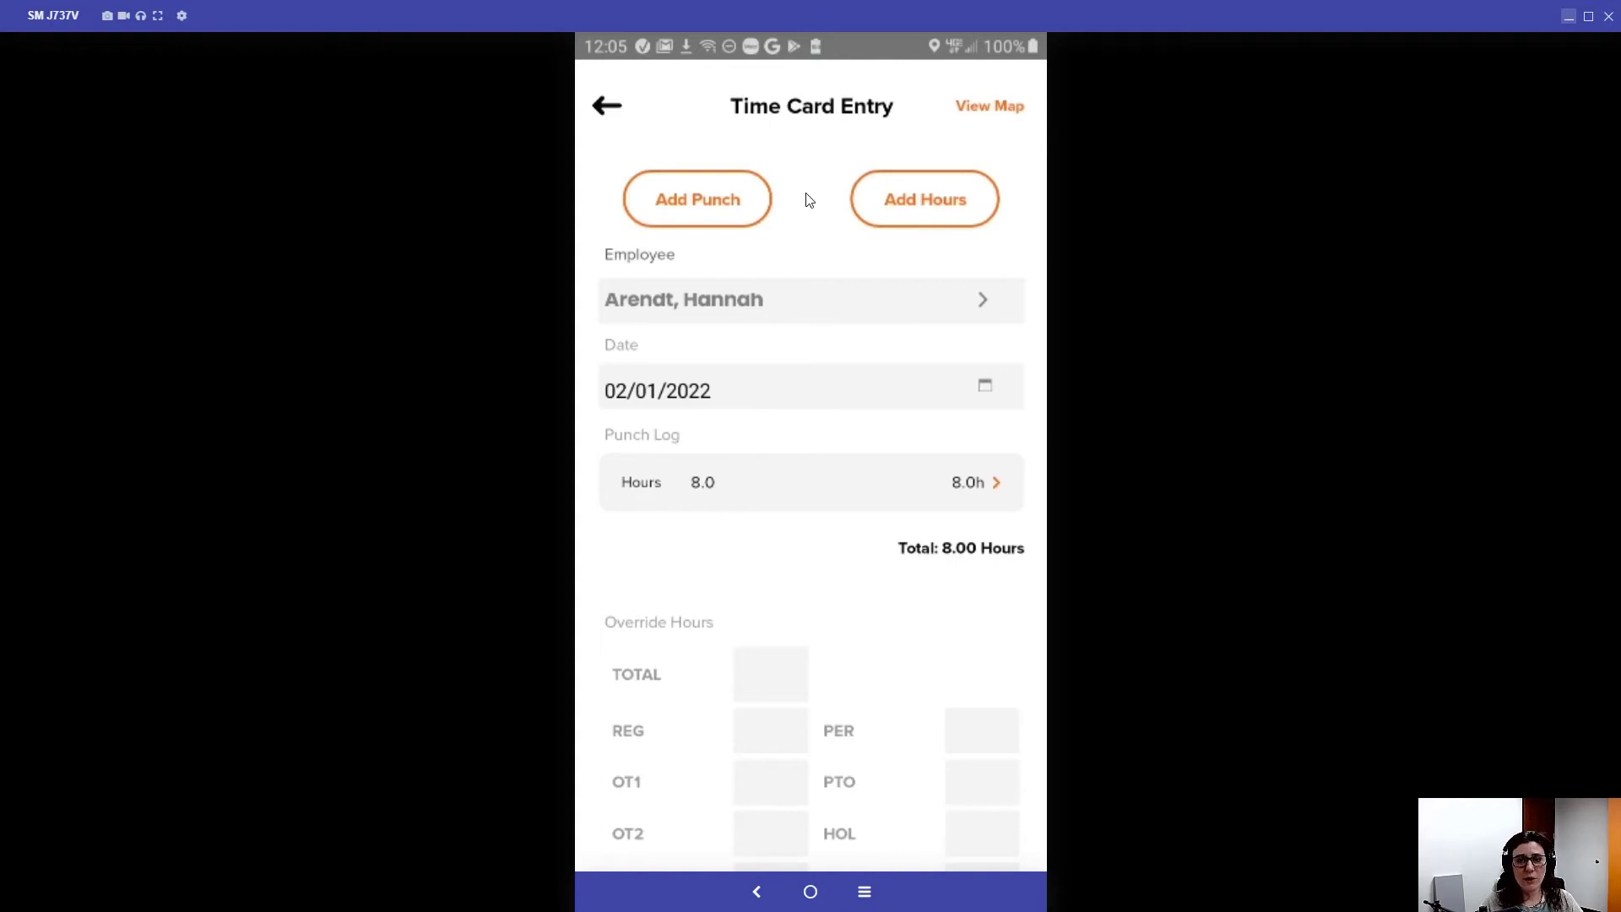
{"action": "left_click", "coordinate": [611, 107]}
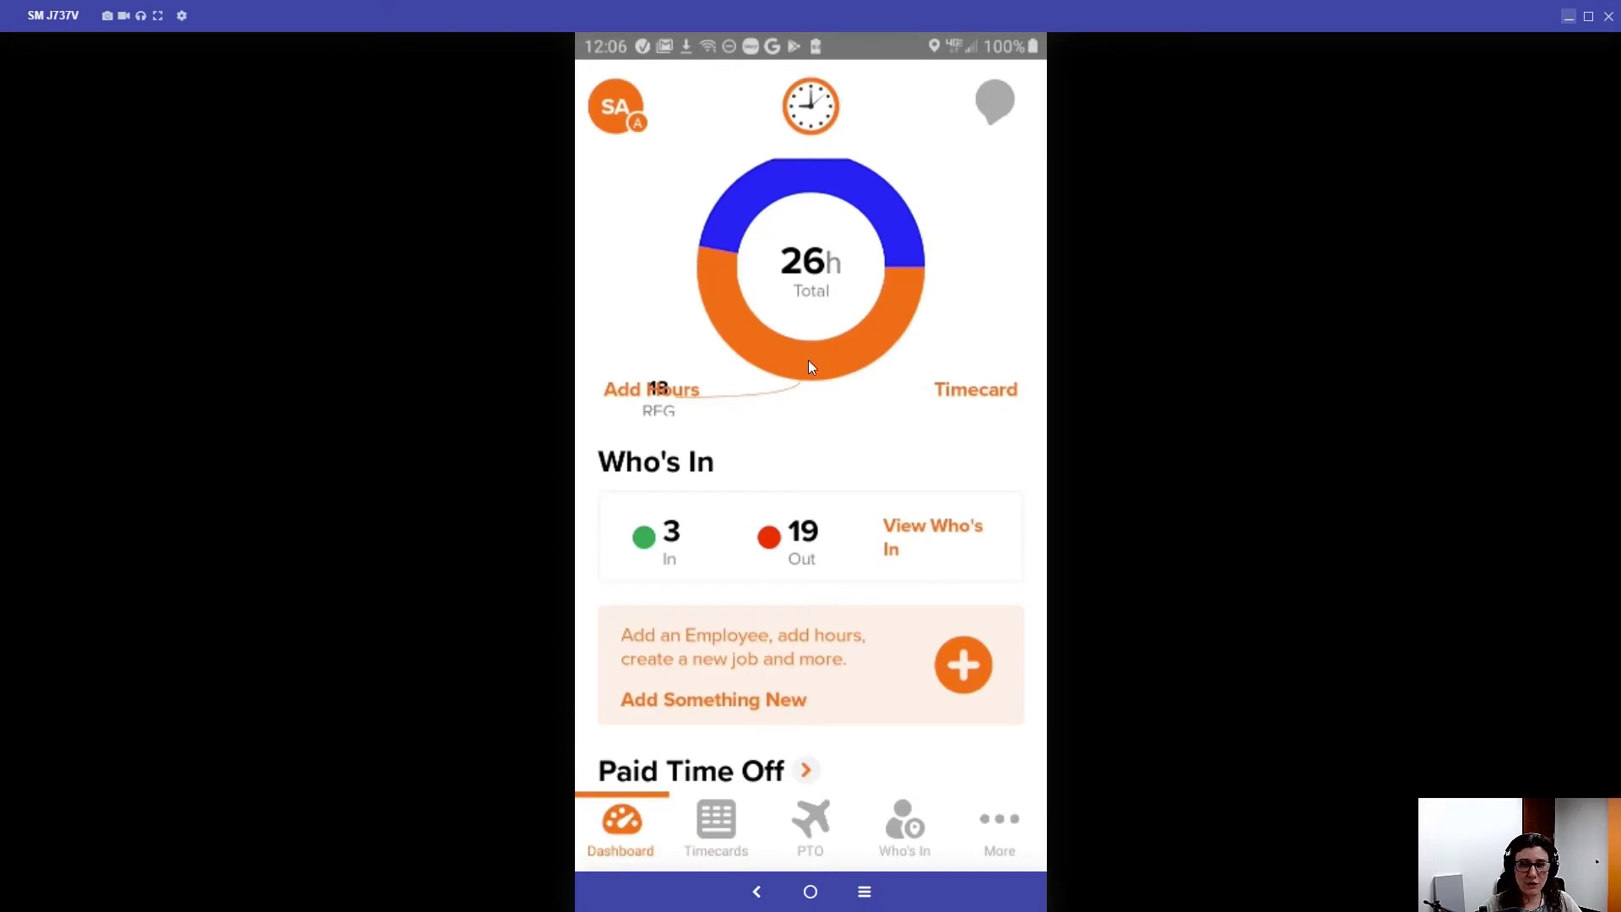
{"action": "scroll", "coordinate": [815, 328], "scroll_direction": "down", "scroll_amount": 3}
{"action": "scroll", "coordinate": [814, 327], "scroll_direction": "down", "scroll_amount": 3}
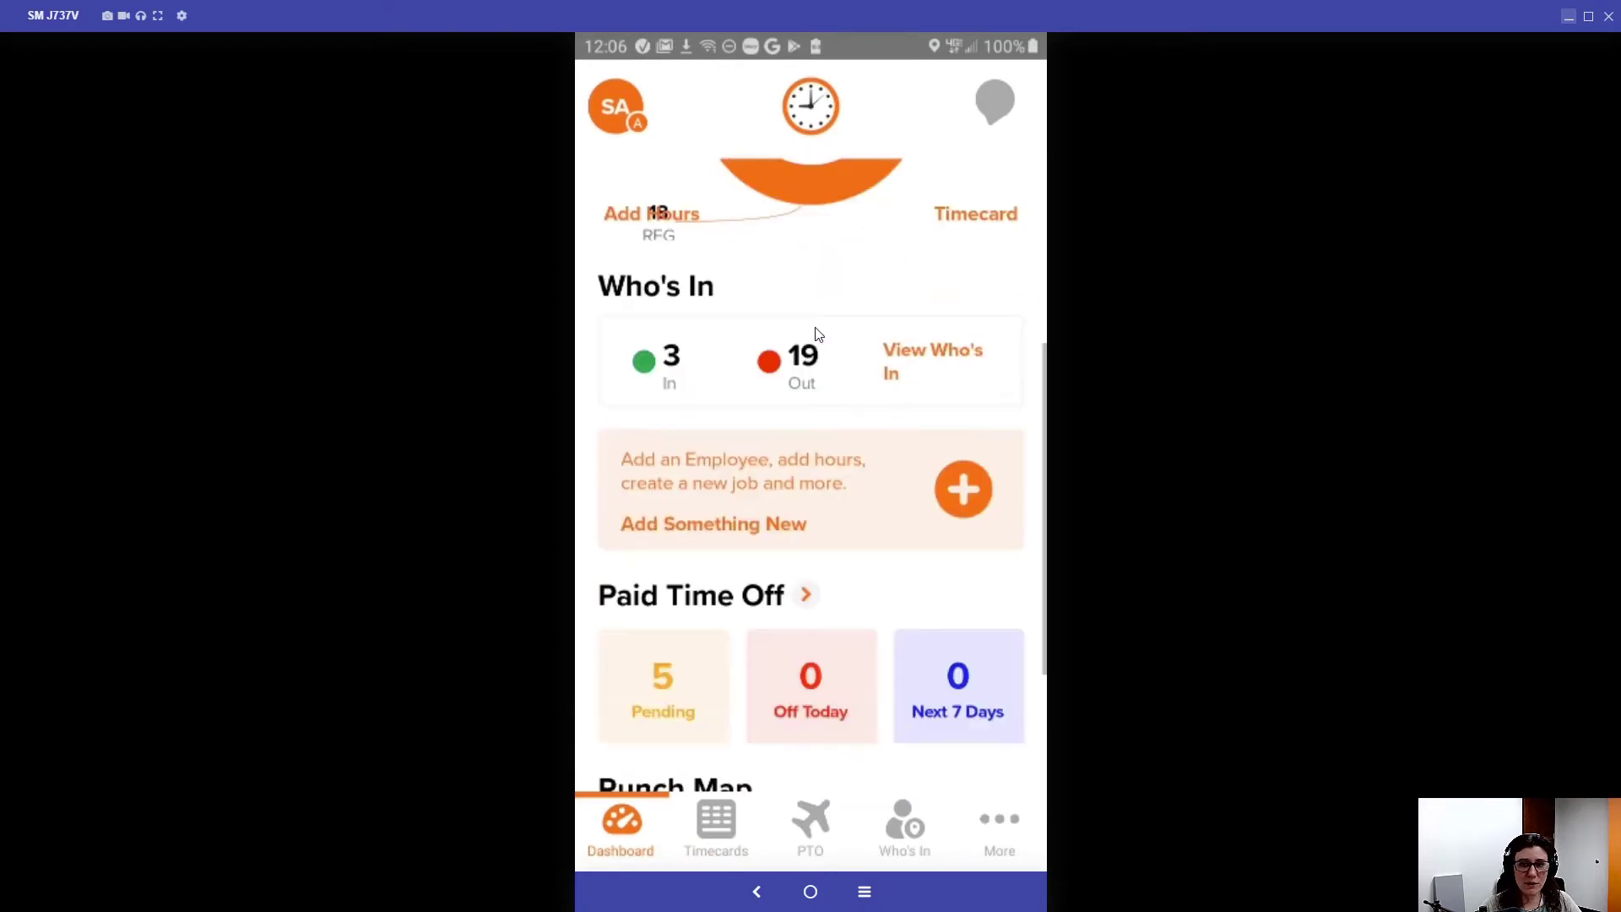
{"action": "scroll", "coordinate": [814, 327], "scroll_direction": "down", "scroll_amount": 2}
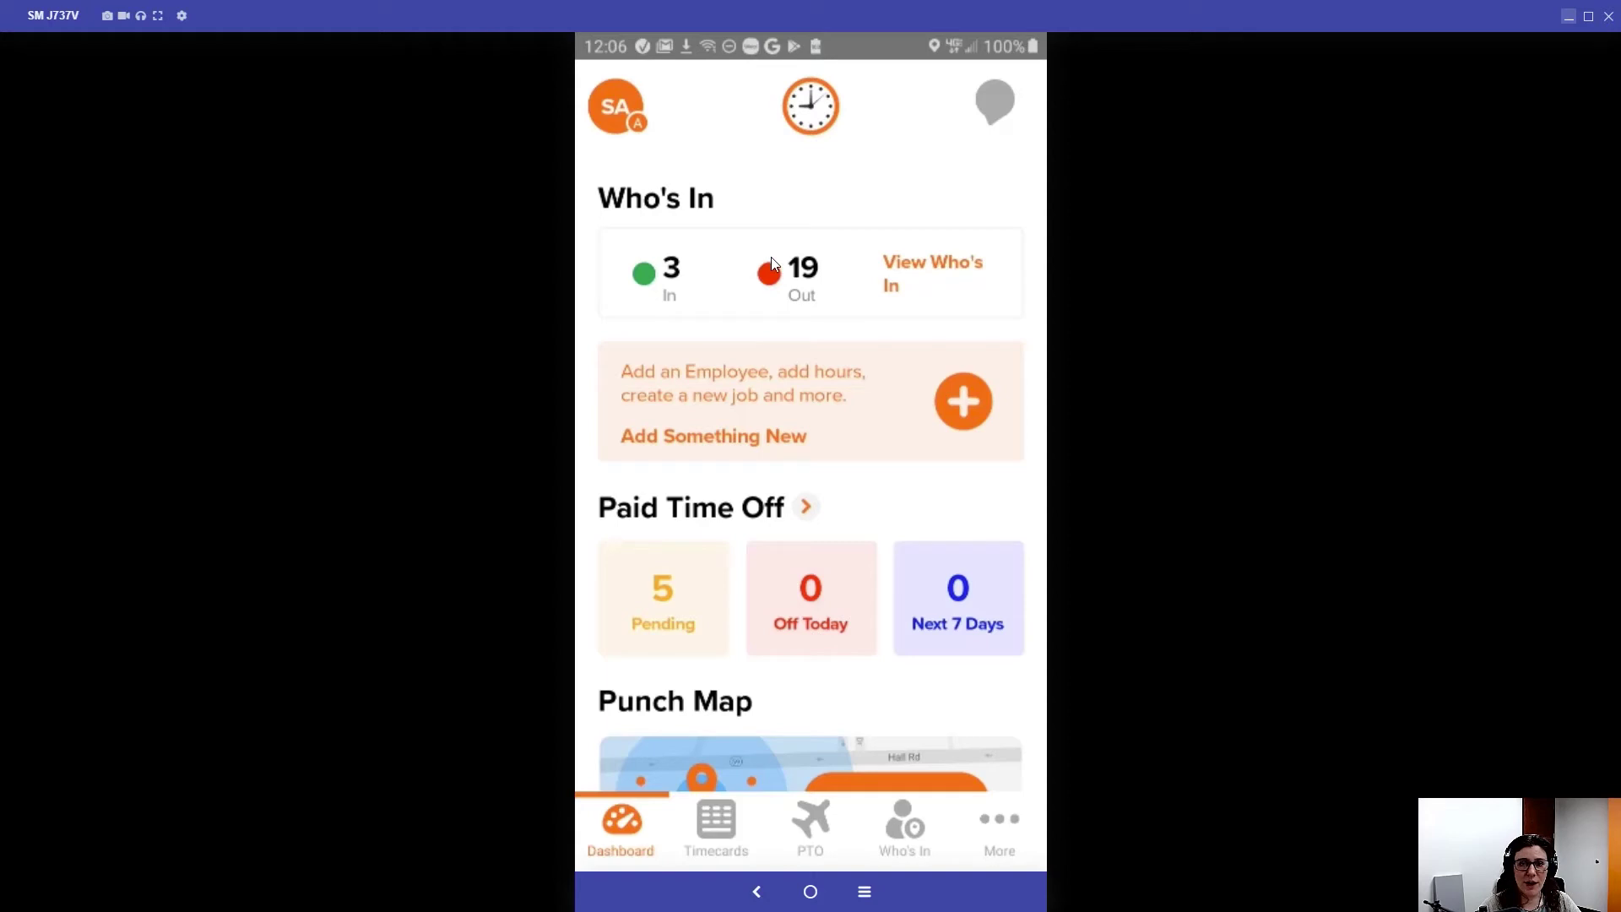
View the Who's In list with Arendt, Hannah in since 12:00 AM.
{"action": "left_click", "coordinate": [950, 271]}
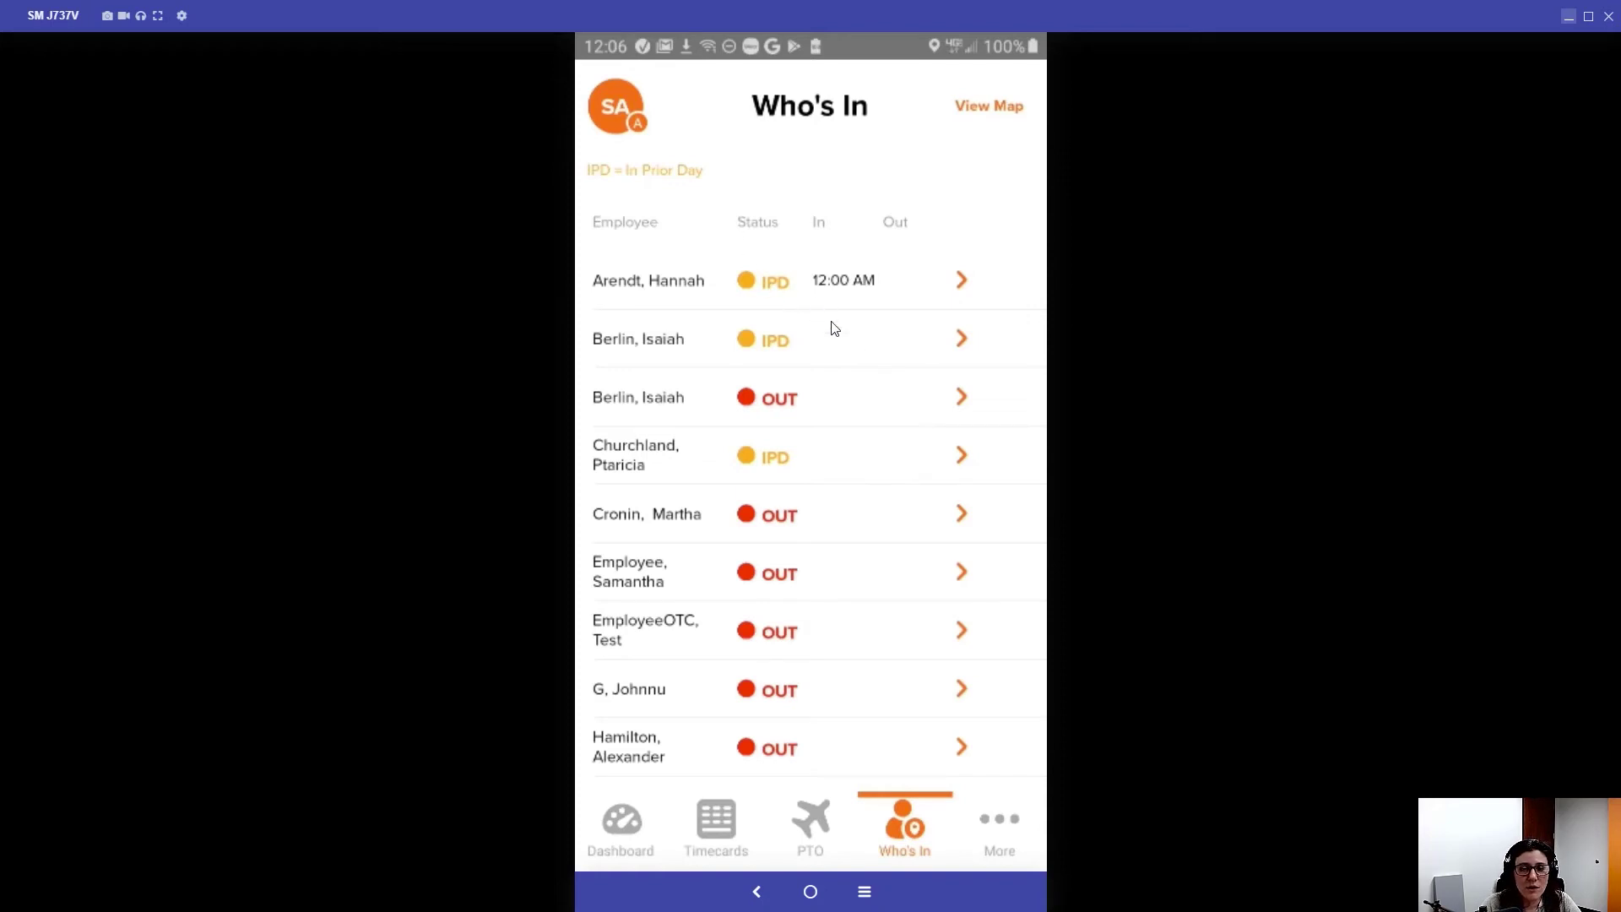
{"action": "scroll", "coordinate": [836, 368], "scroll_direction": "down", "scroll_amount": 2}
{"action": "scroll", "coordinate": [836, 369], "scroll_direction": "up", "scroll_amount": 2}
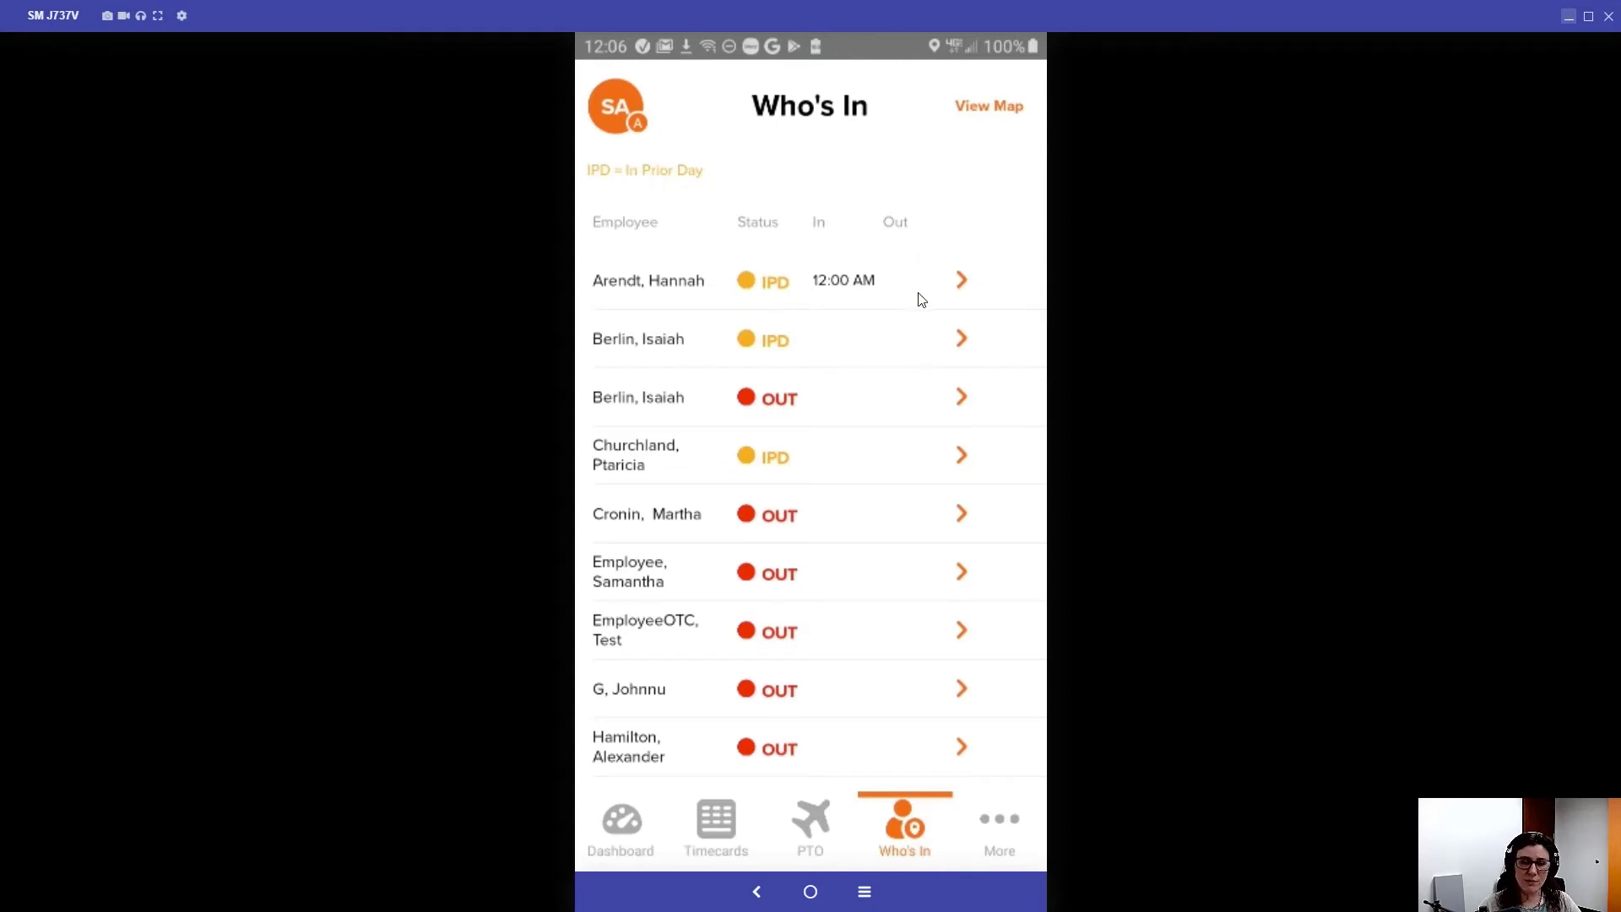
Set the OUT employee's punch time to 10:06 AM in the clock picker.
{"action": "left_click", "coordinate": [959, 402]}
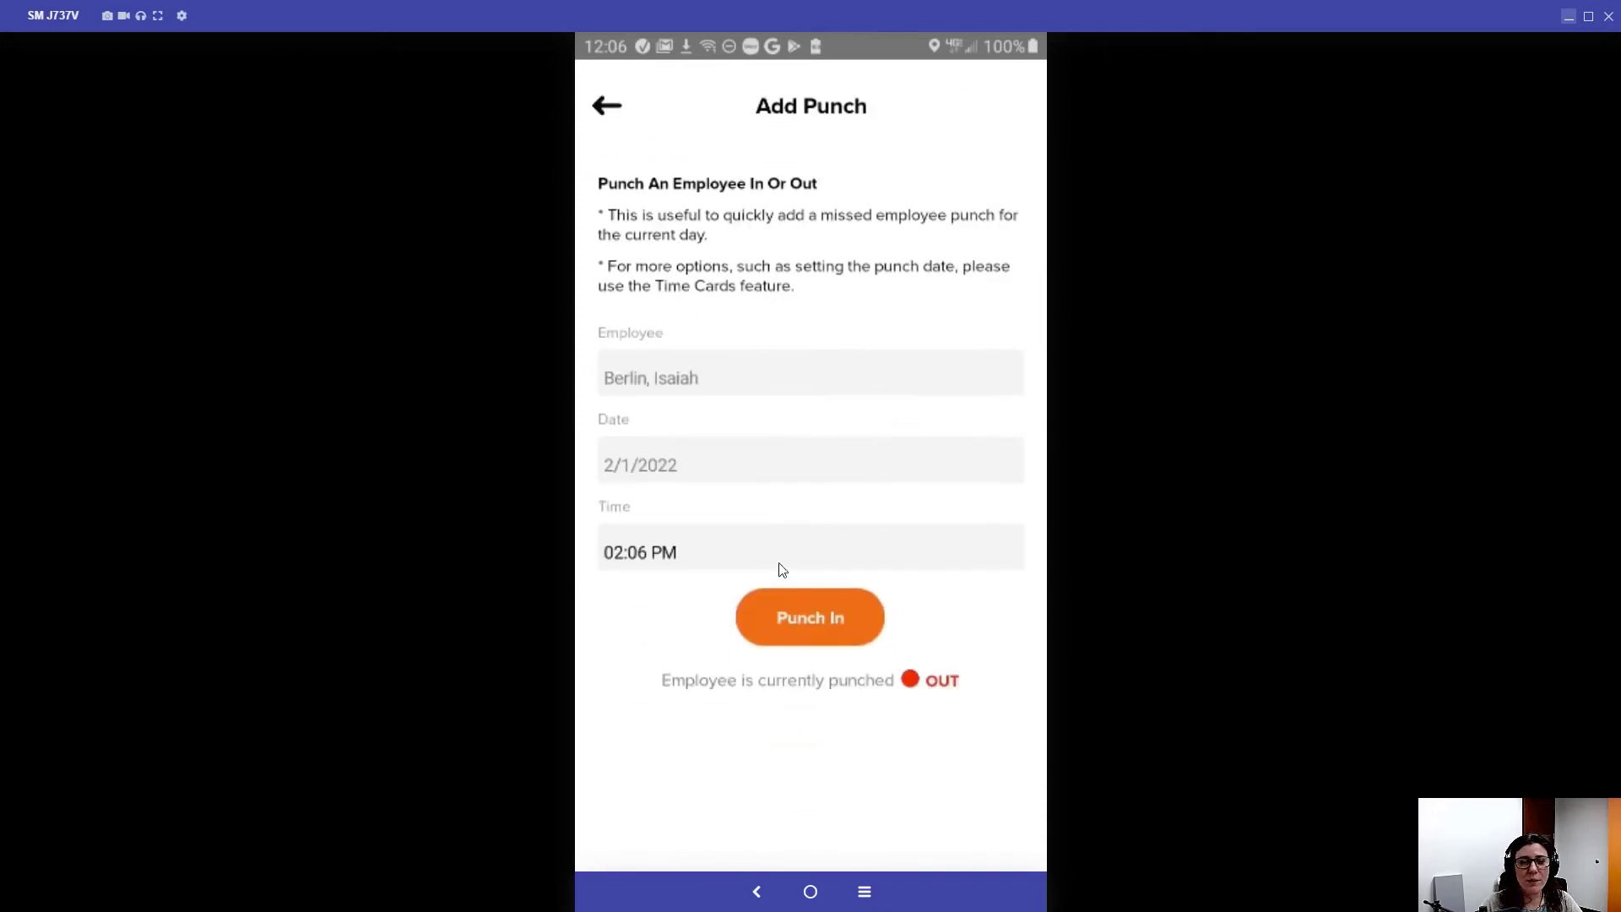
{"action": "left_click", "coordinate": [700, 555]}
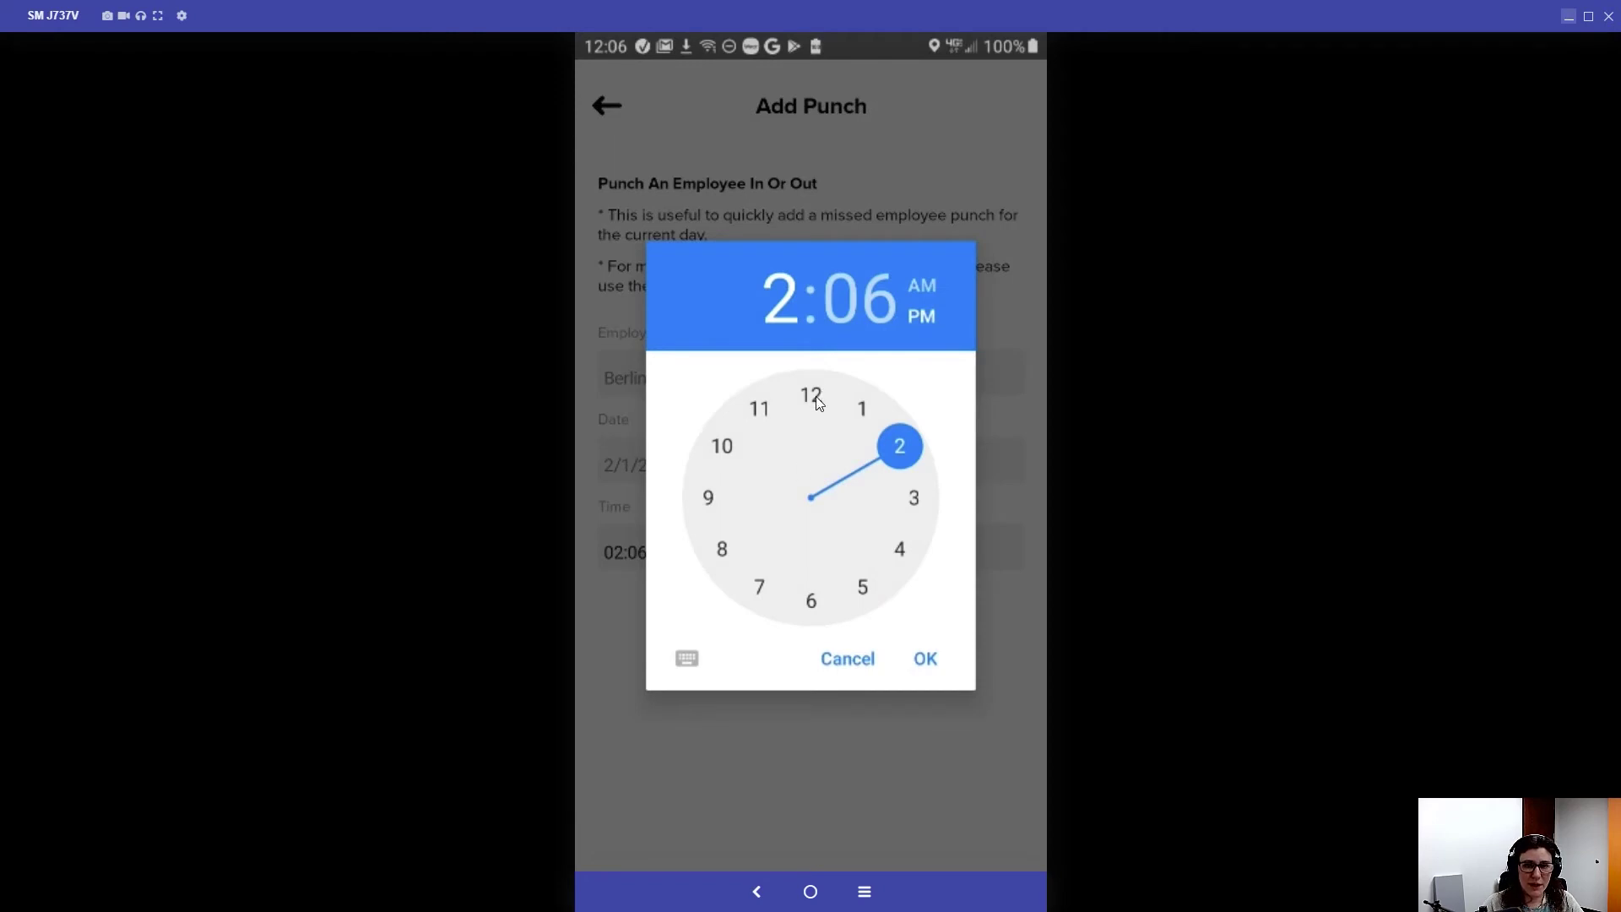
{"action": "left_click", "coordinate": [723, 448]}
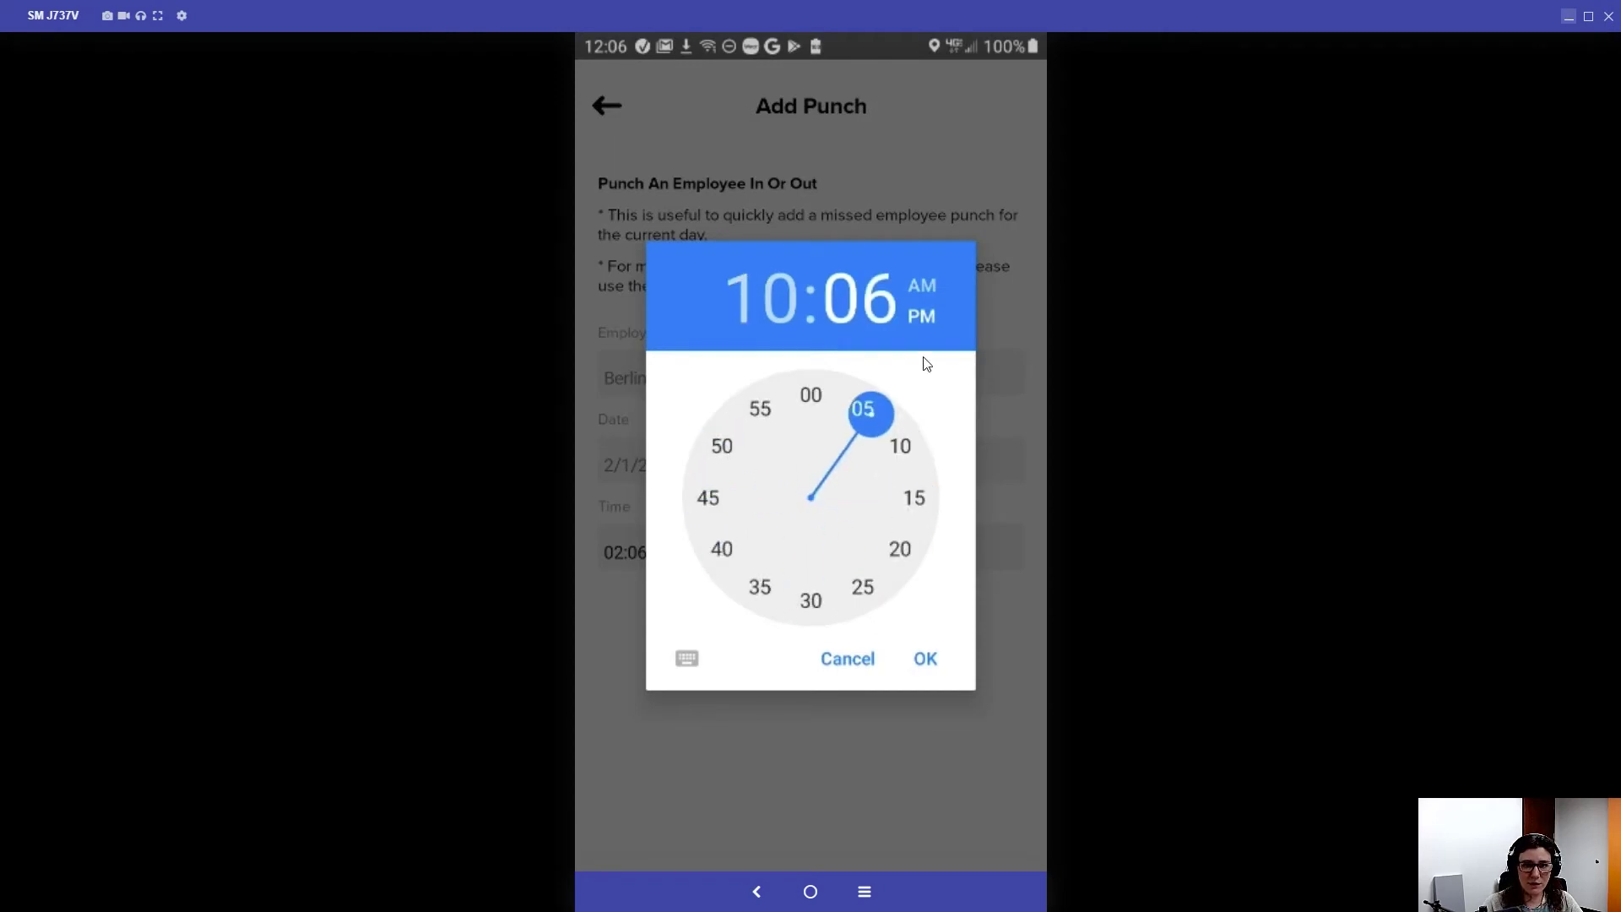
{"action": "left_click", "coordinate": [934, 285]}
{"action": "left_click", "coordinate": [925, 659]}
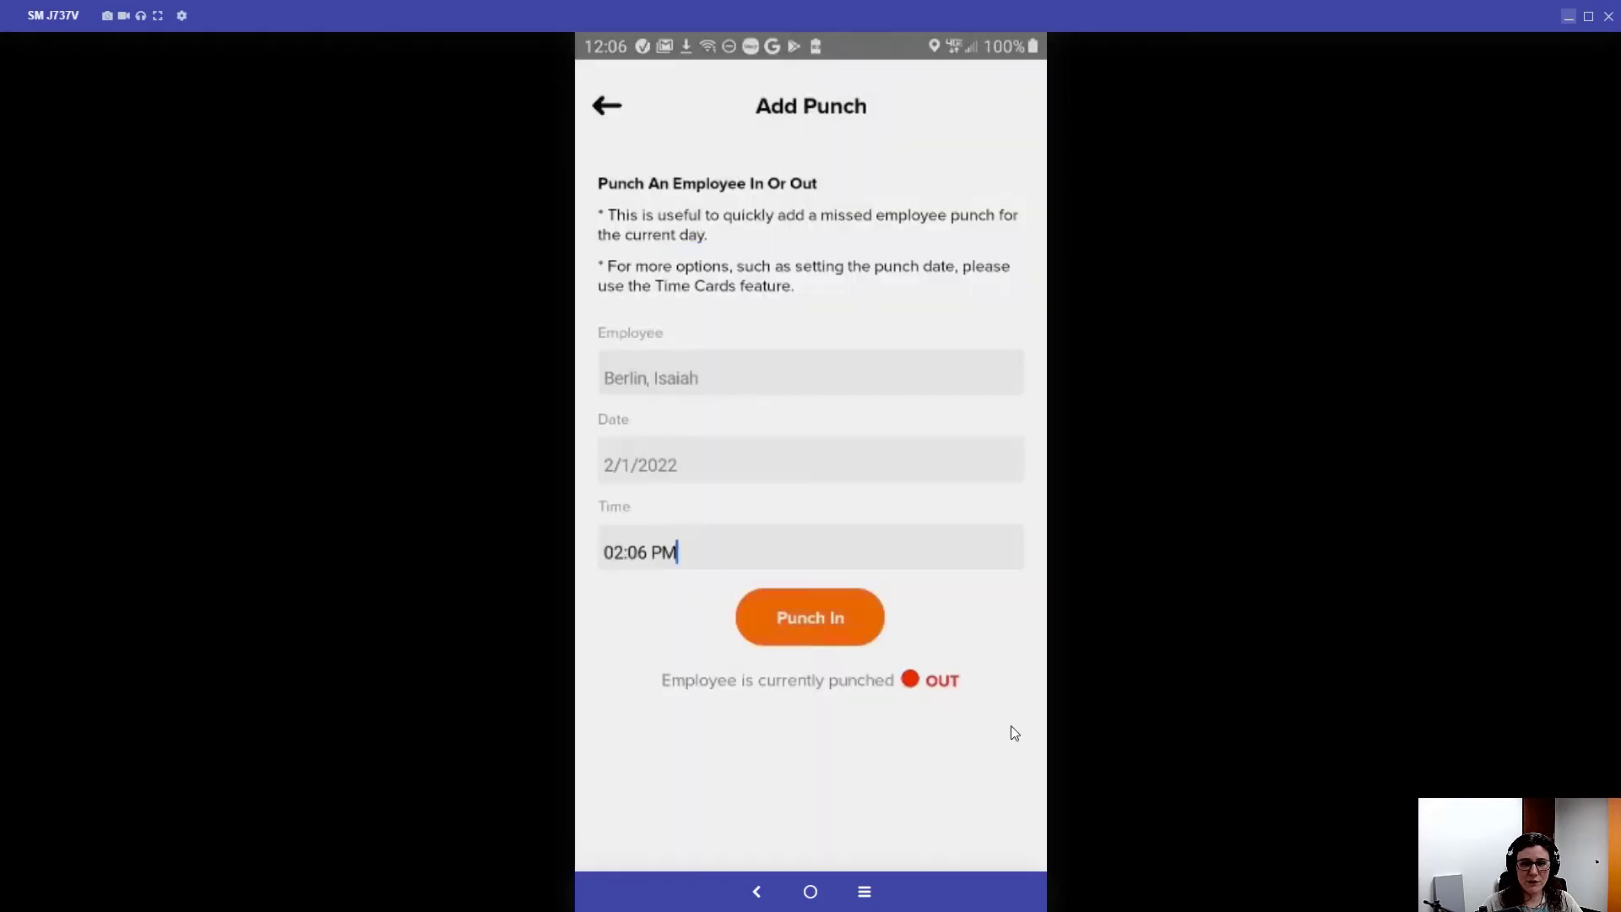
{"action": "left_click", "coordinate": [792, 635]}
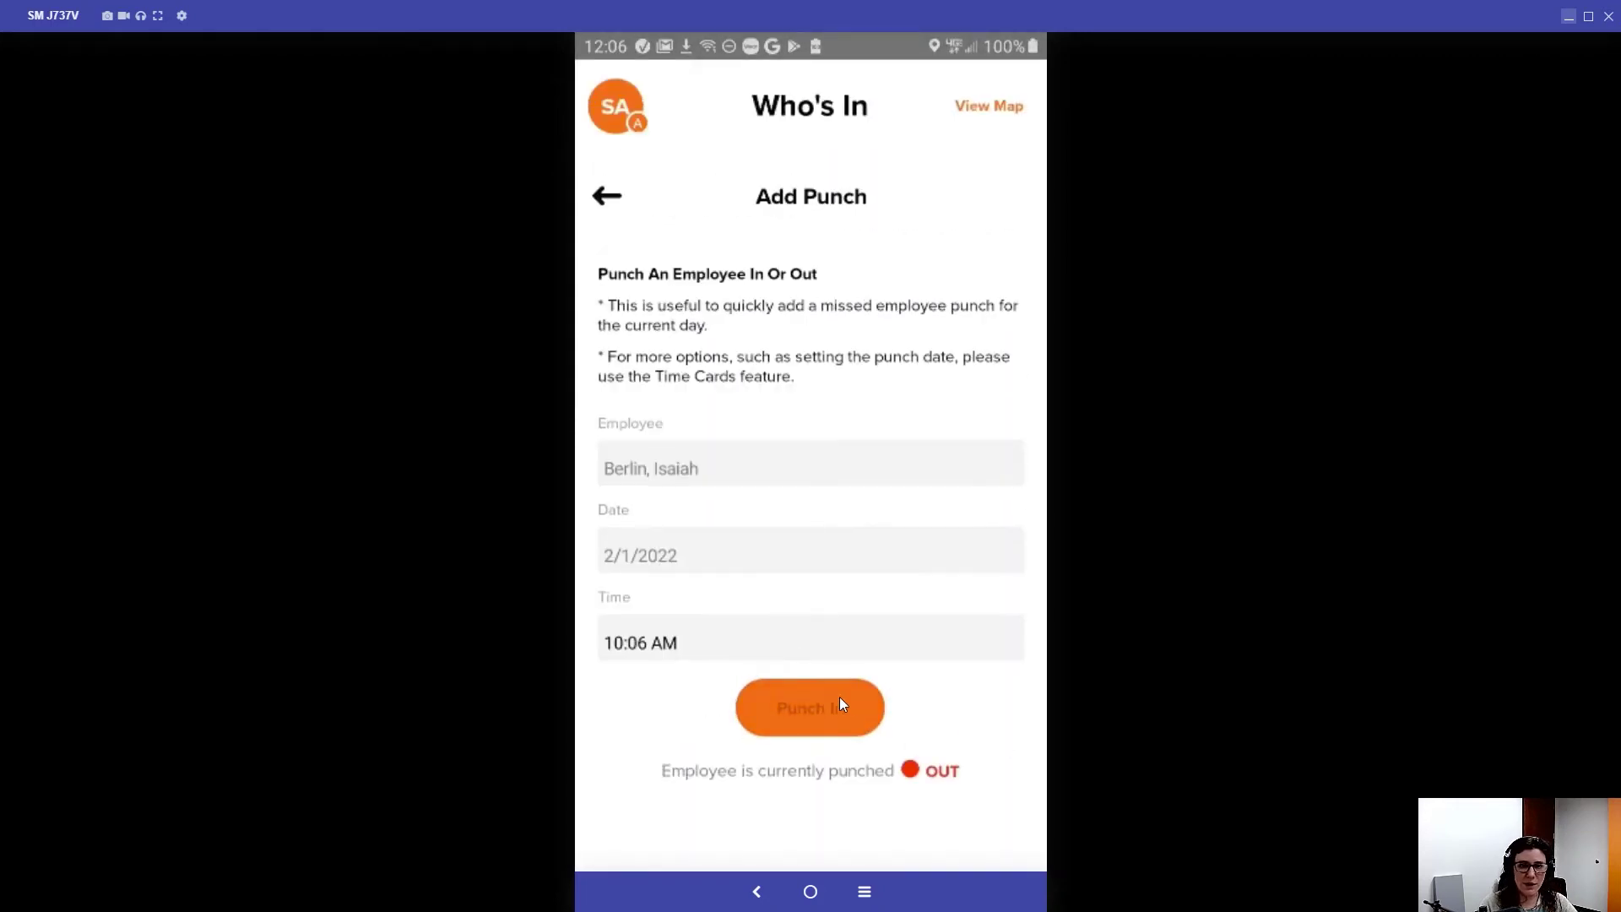
{"action": "left_click", "coordinate": [609, 196]}
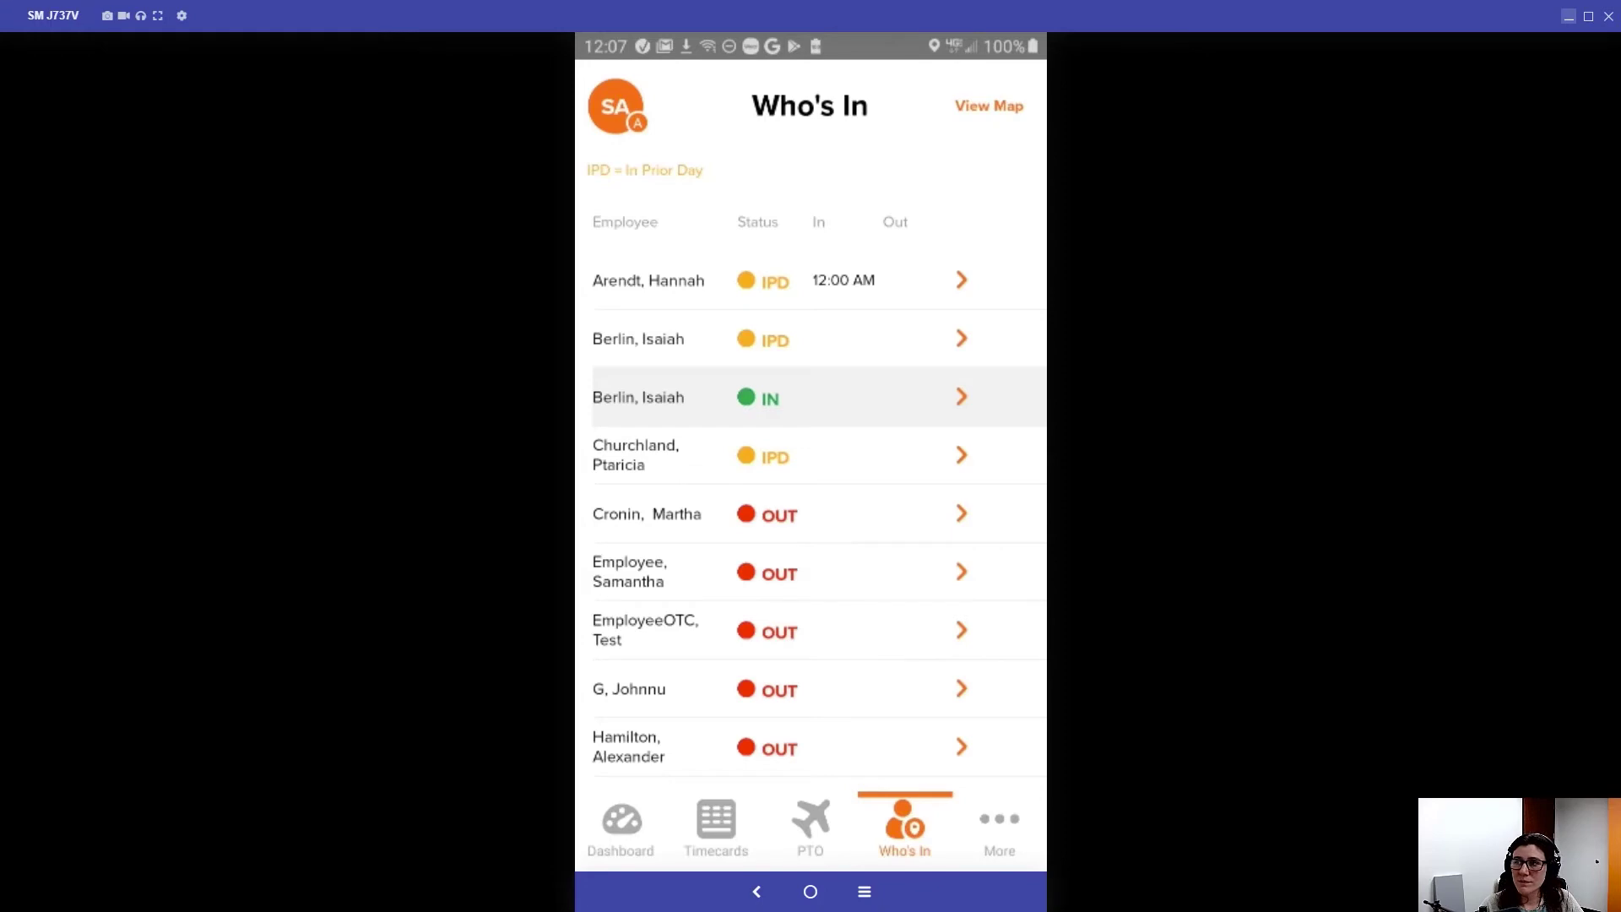
{"action": "left_click", "coordinate": [621, 826]}
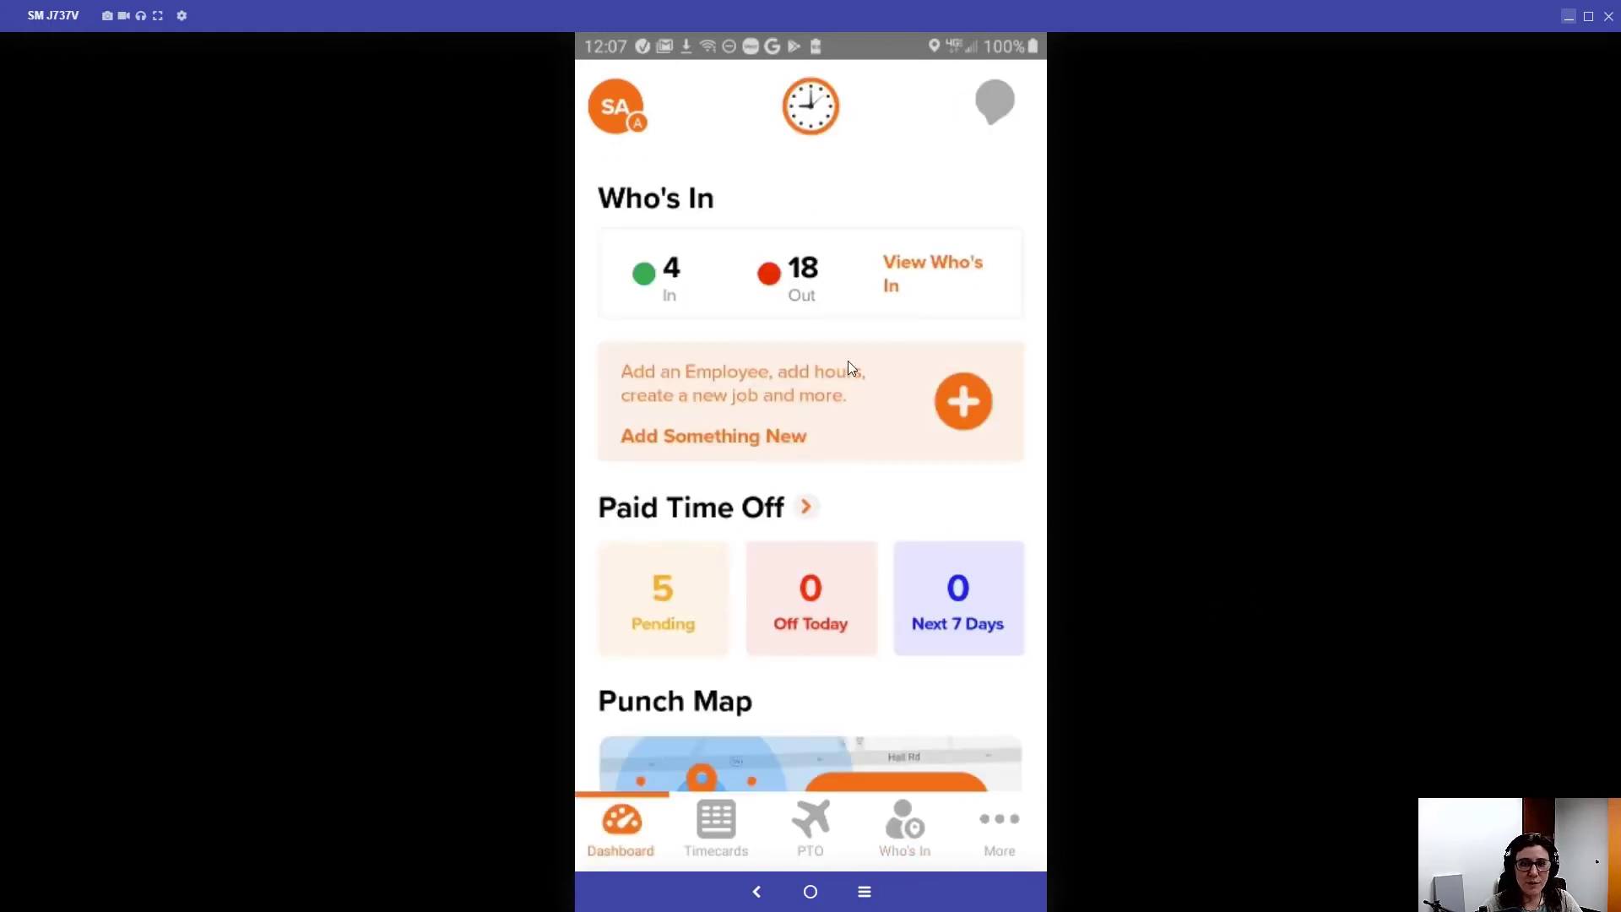
{"action": "scroll", "coordinate": [846, 362], "scroll_direction": "down", "scroll_amount": 2}
{"action": "scroll", "coordinate": [848, 361], "scroll_direction": "down", "scroll_amount": 1}
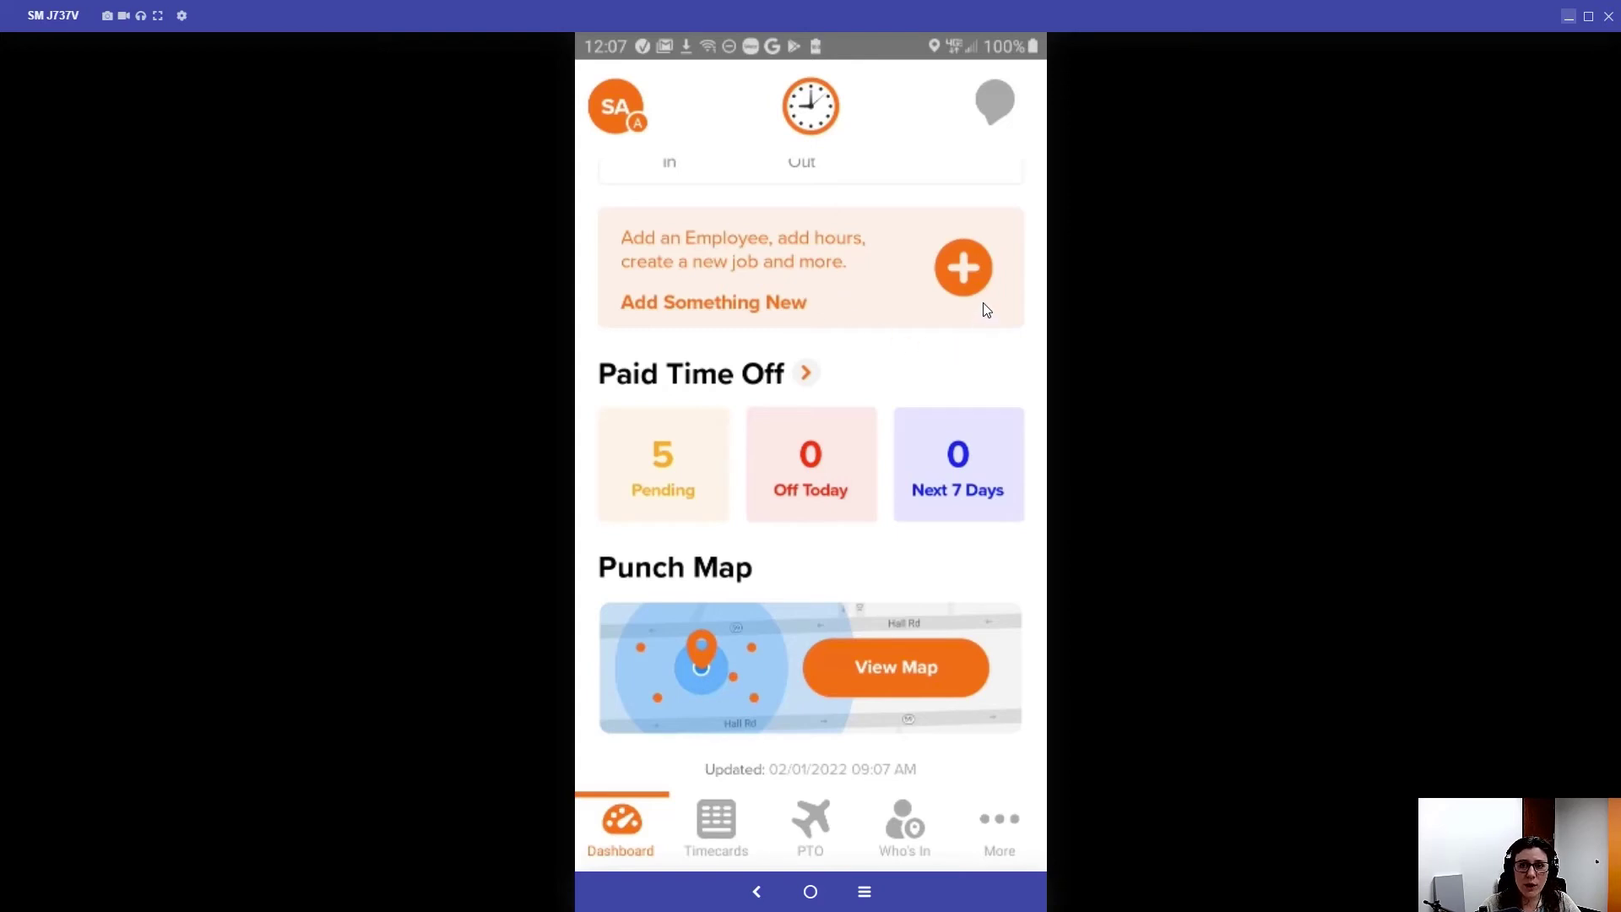
{"action": "left_click", "coordinate": [962, 265]}
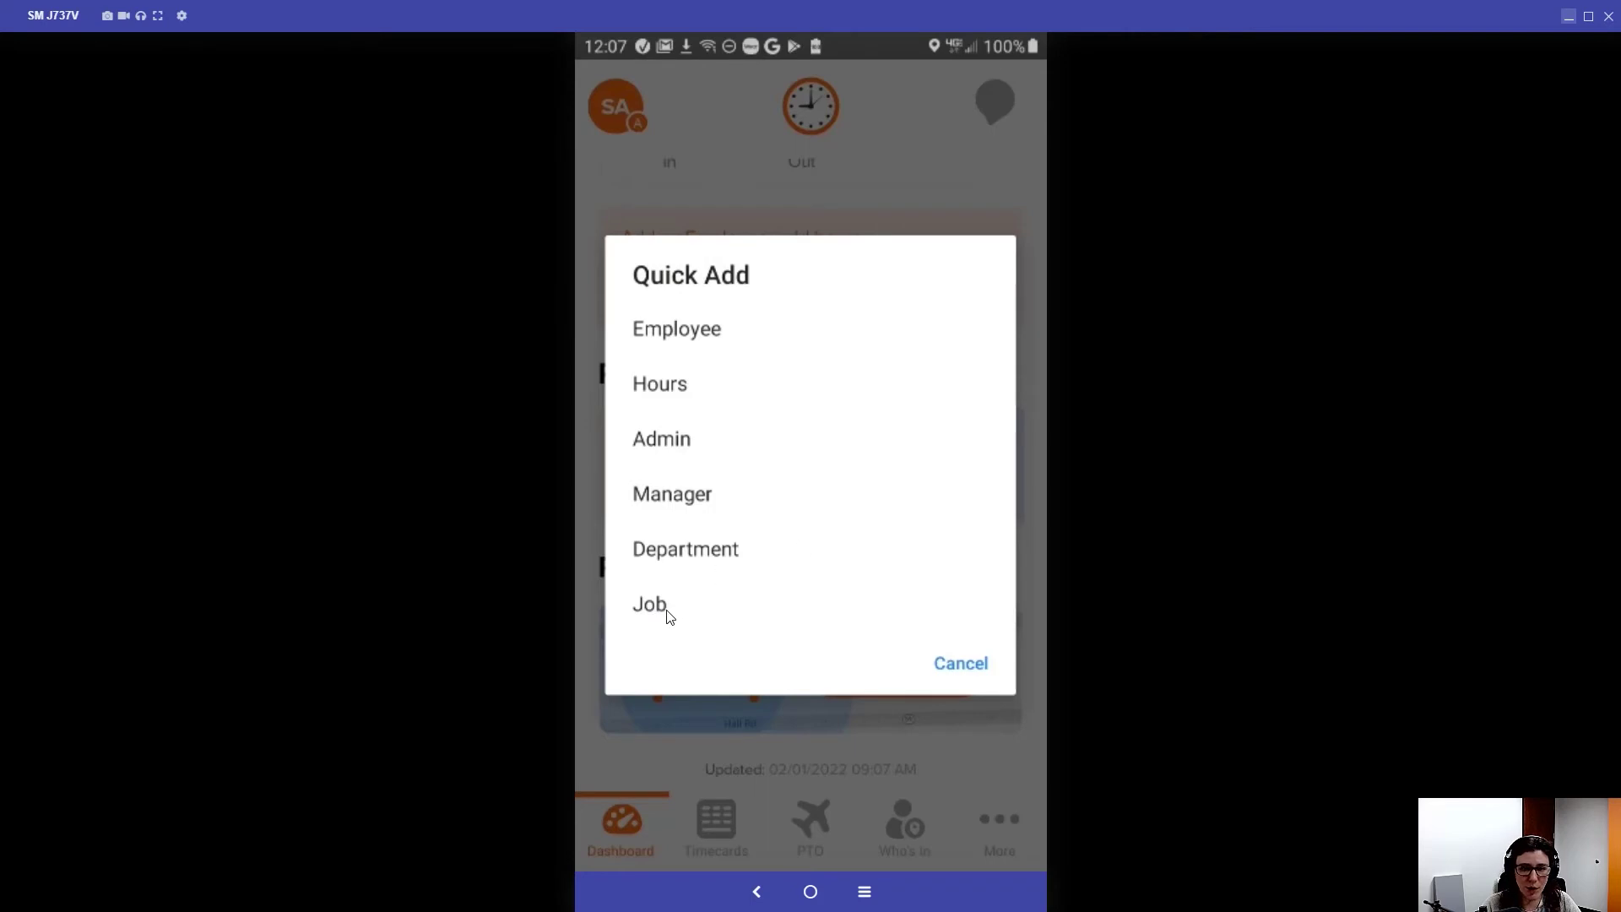
{"action": "left_click", "coordinate": [686, 329]}
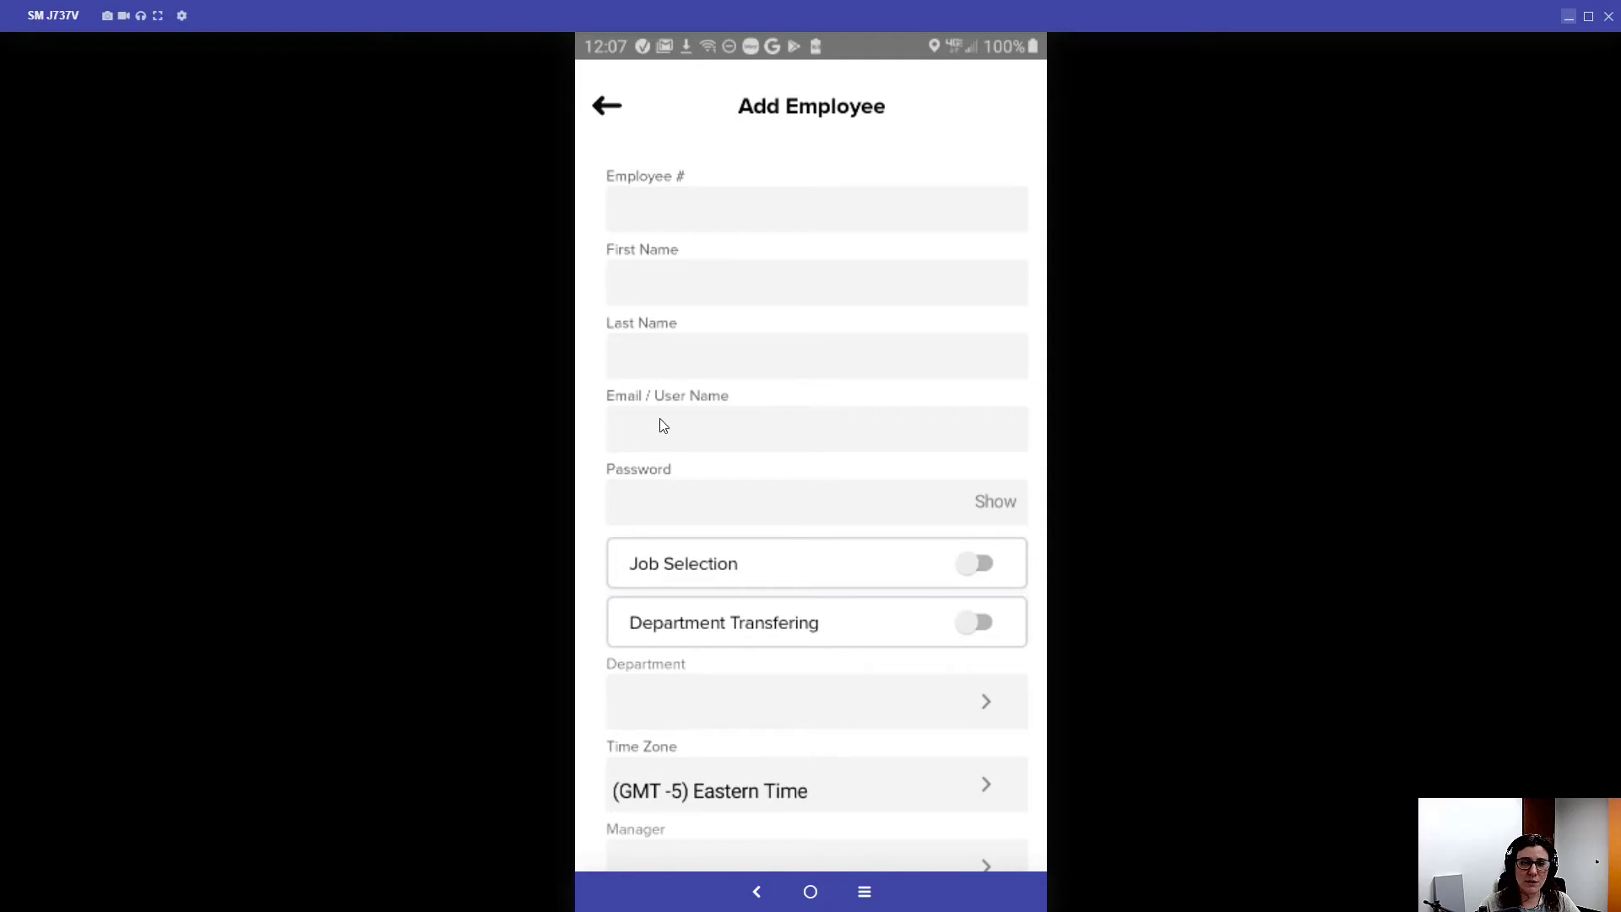
{"action": "scroll", "coordinate": [778, 523], "scroll_direction": "down", "scroll_amount": 2}
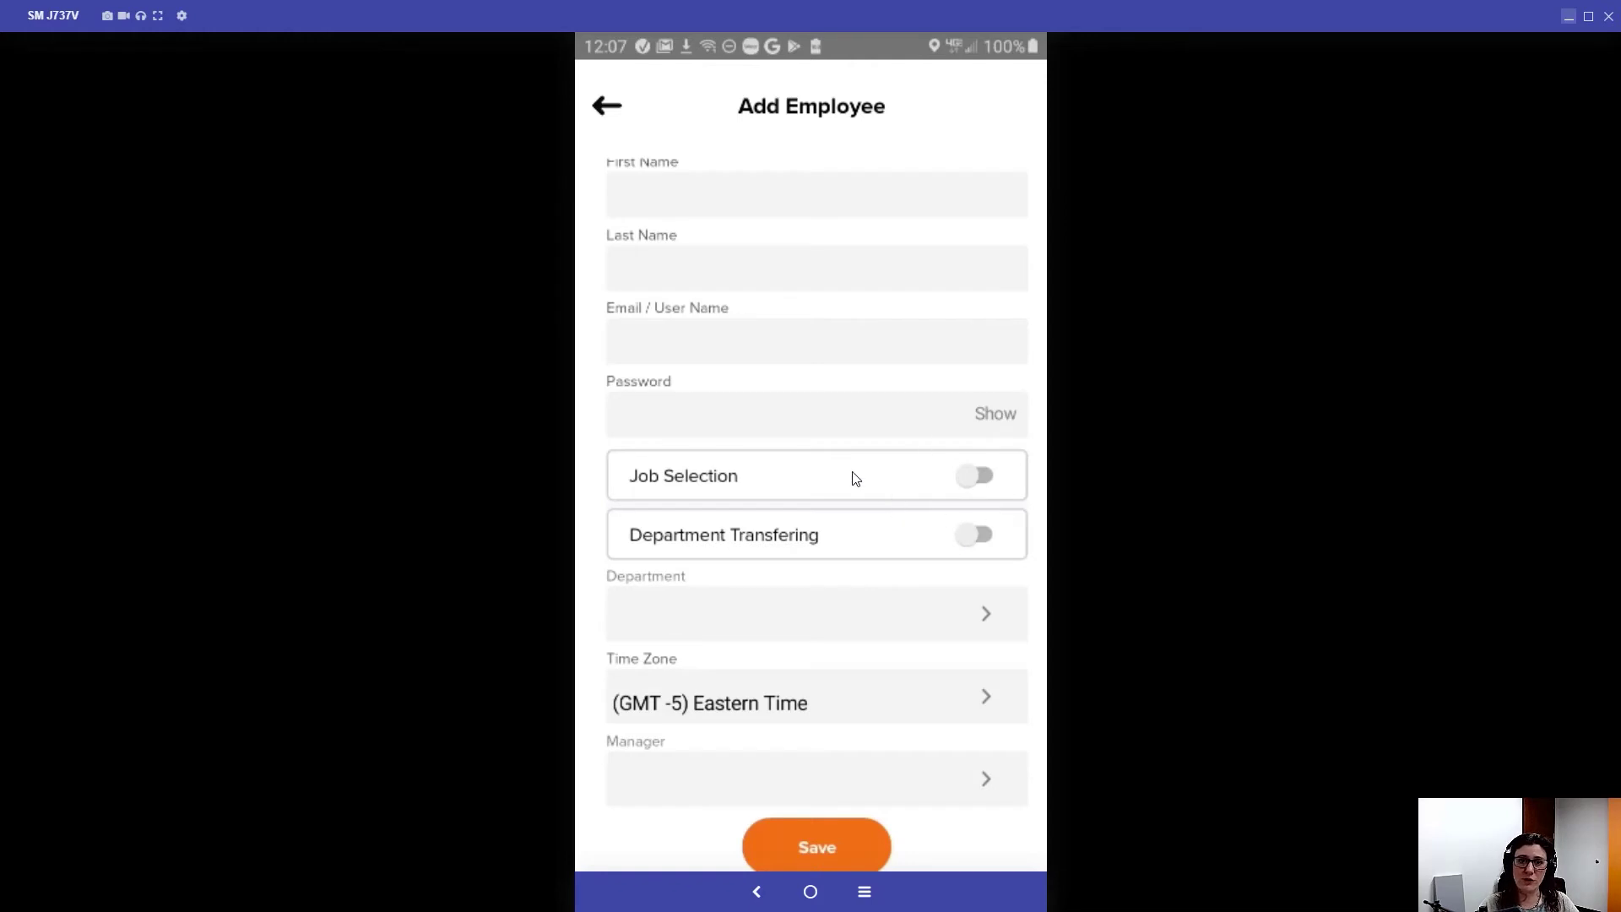
{"action": "scroll", "coordinate": [763, 399], "scroll_direction": "down", "scroll_amount": 1}
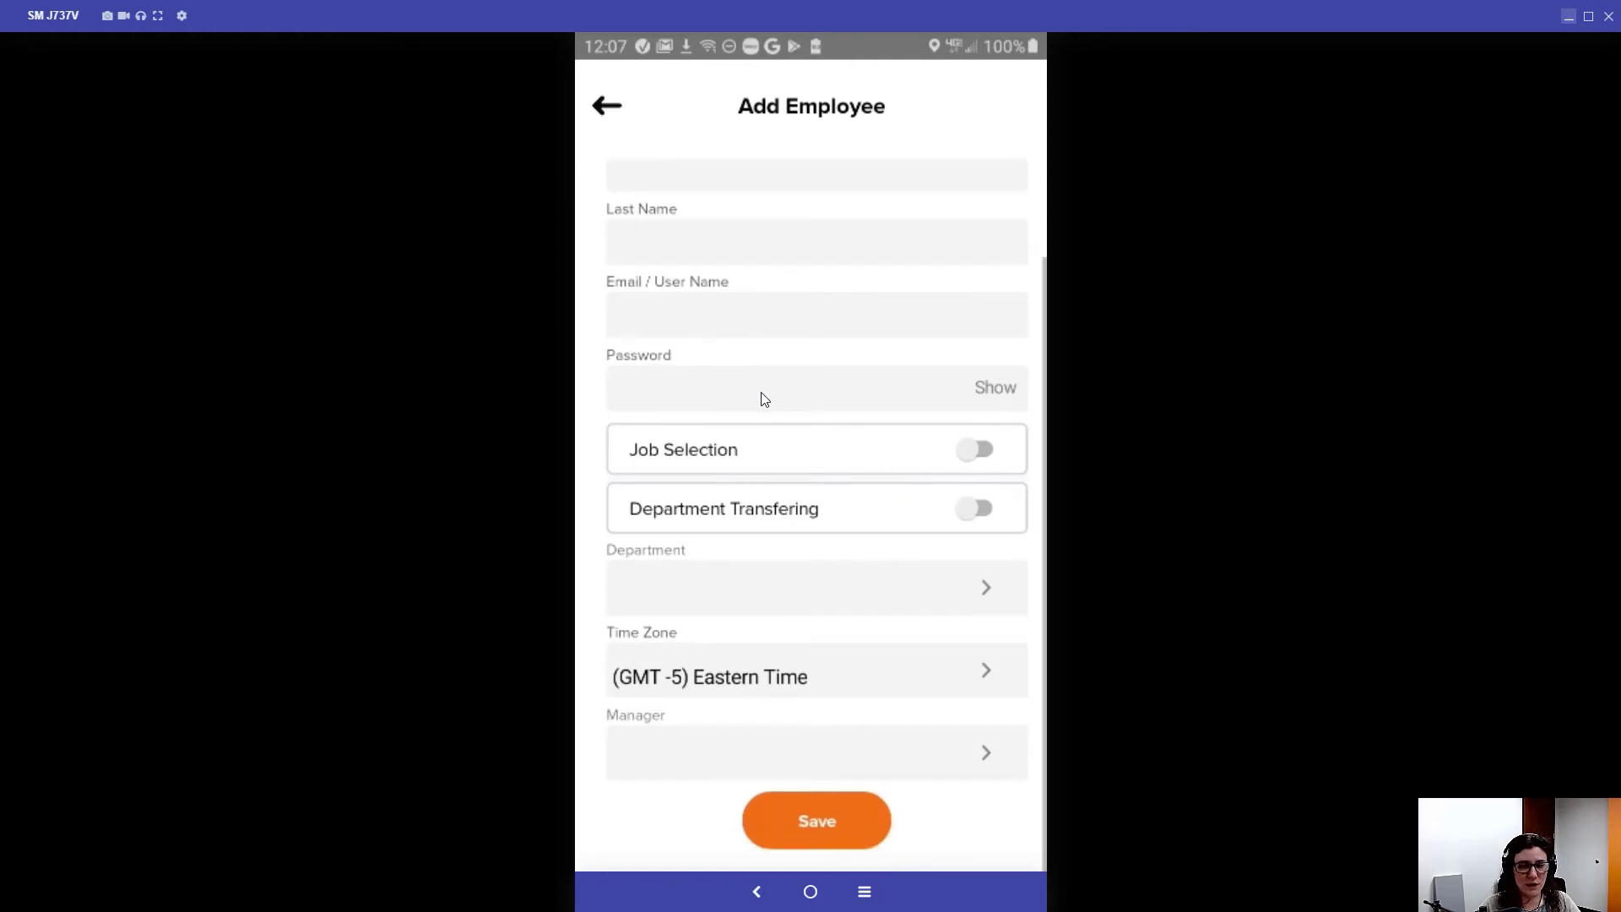
{"action": "left_click", "coordinate": [814, 596]}
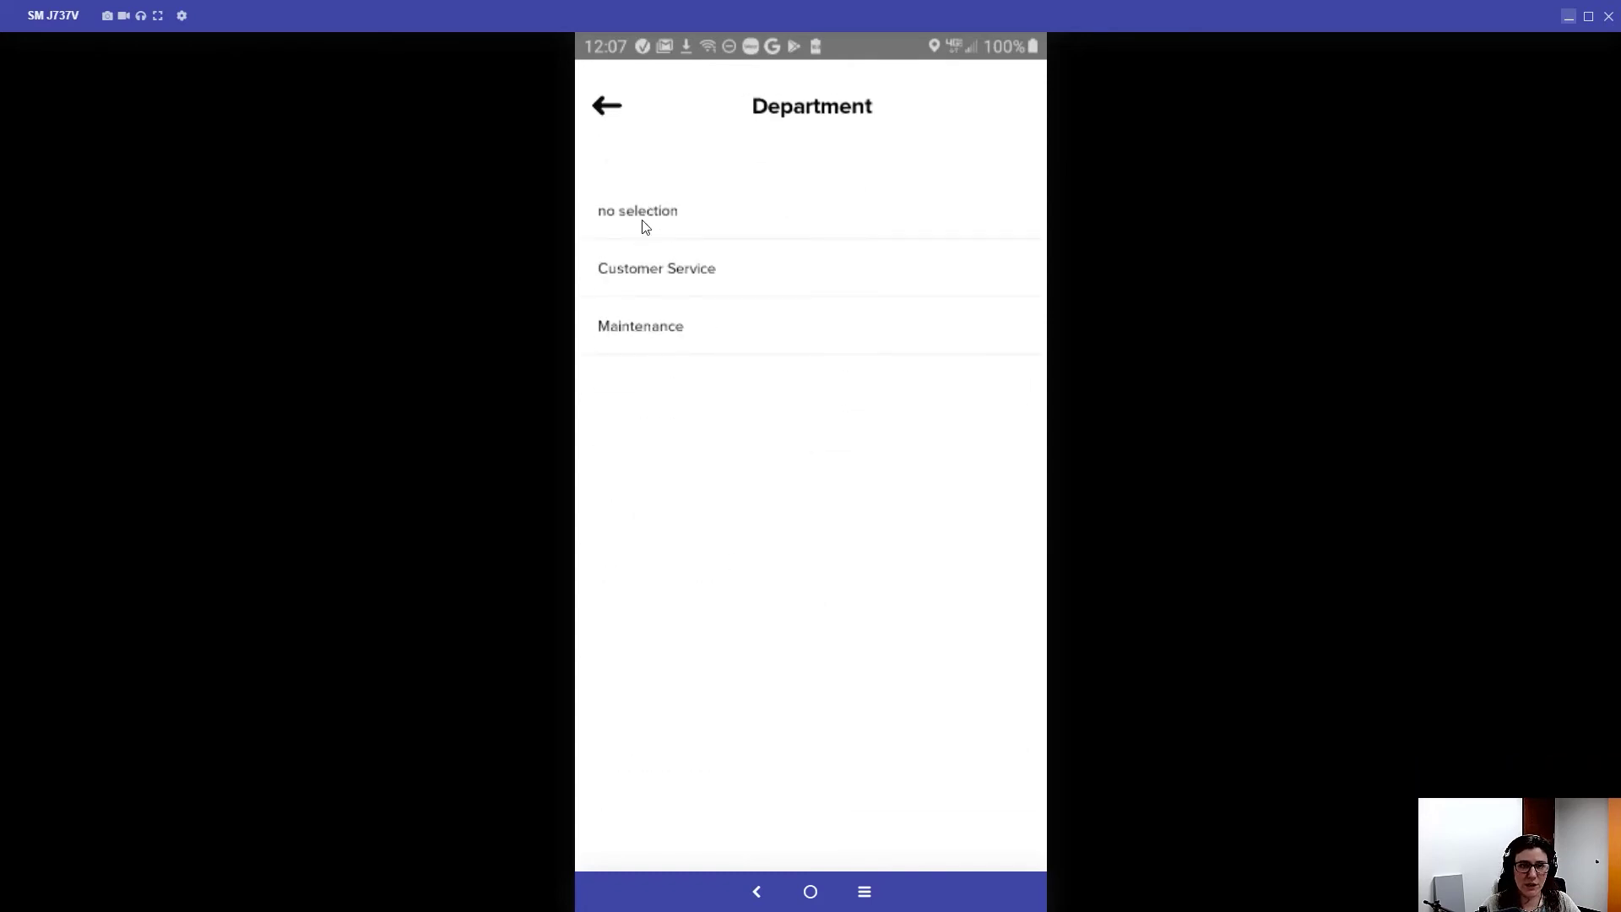
{"action": "left_click", "coordinate": [606, 105]}
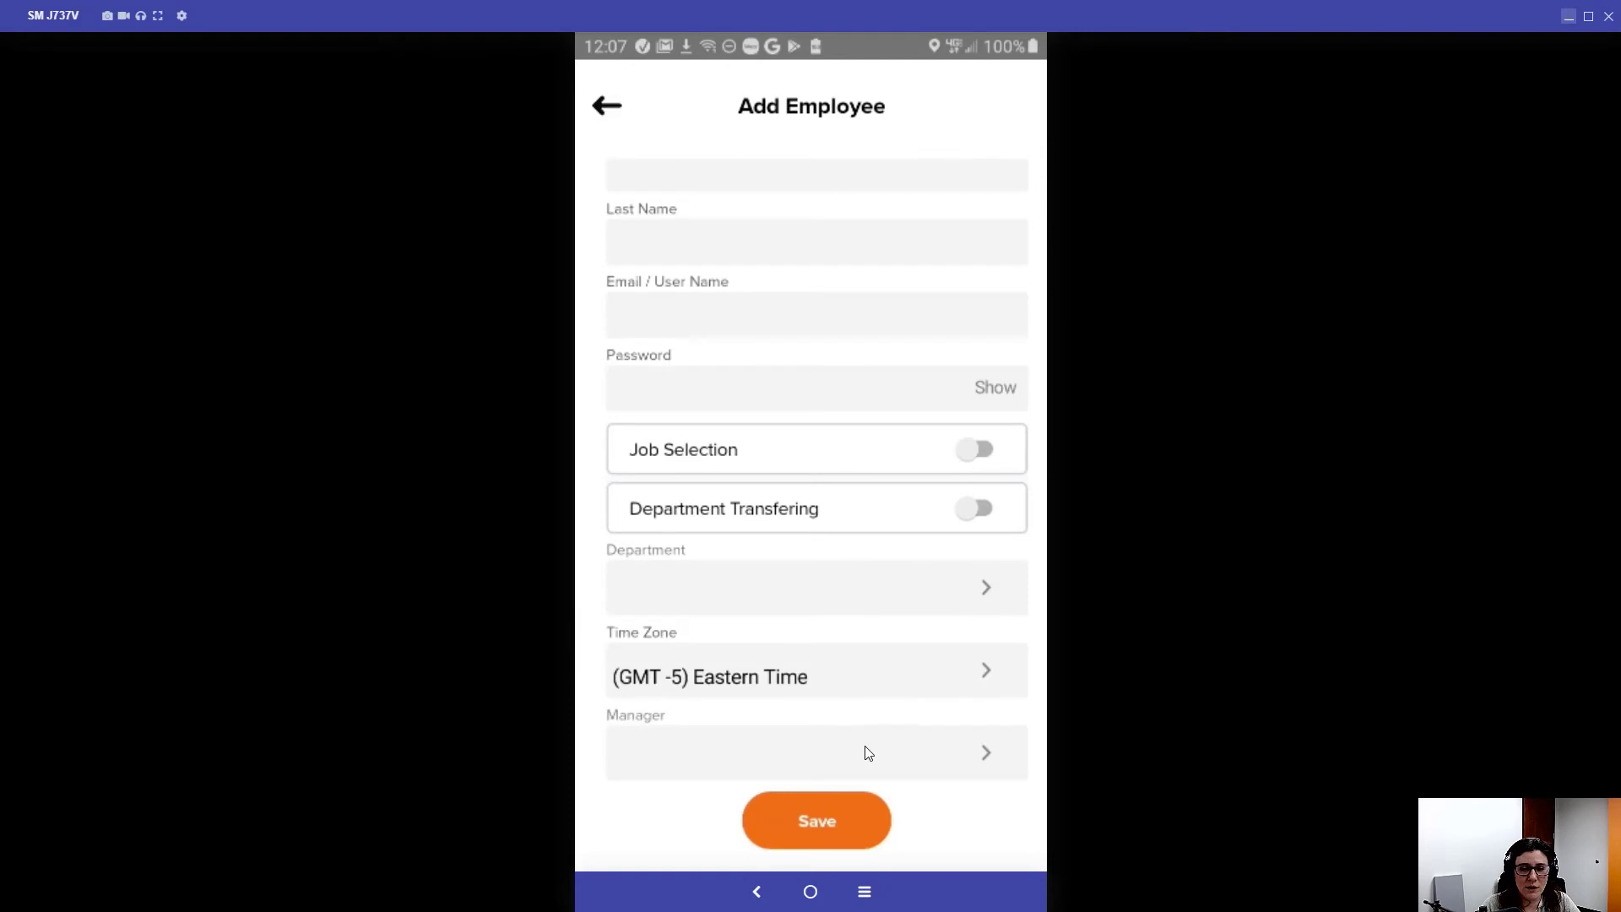
{"action": "left_click", "coordinate": [982, 757]}
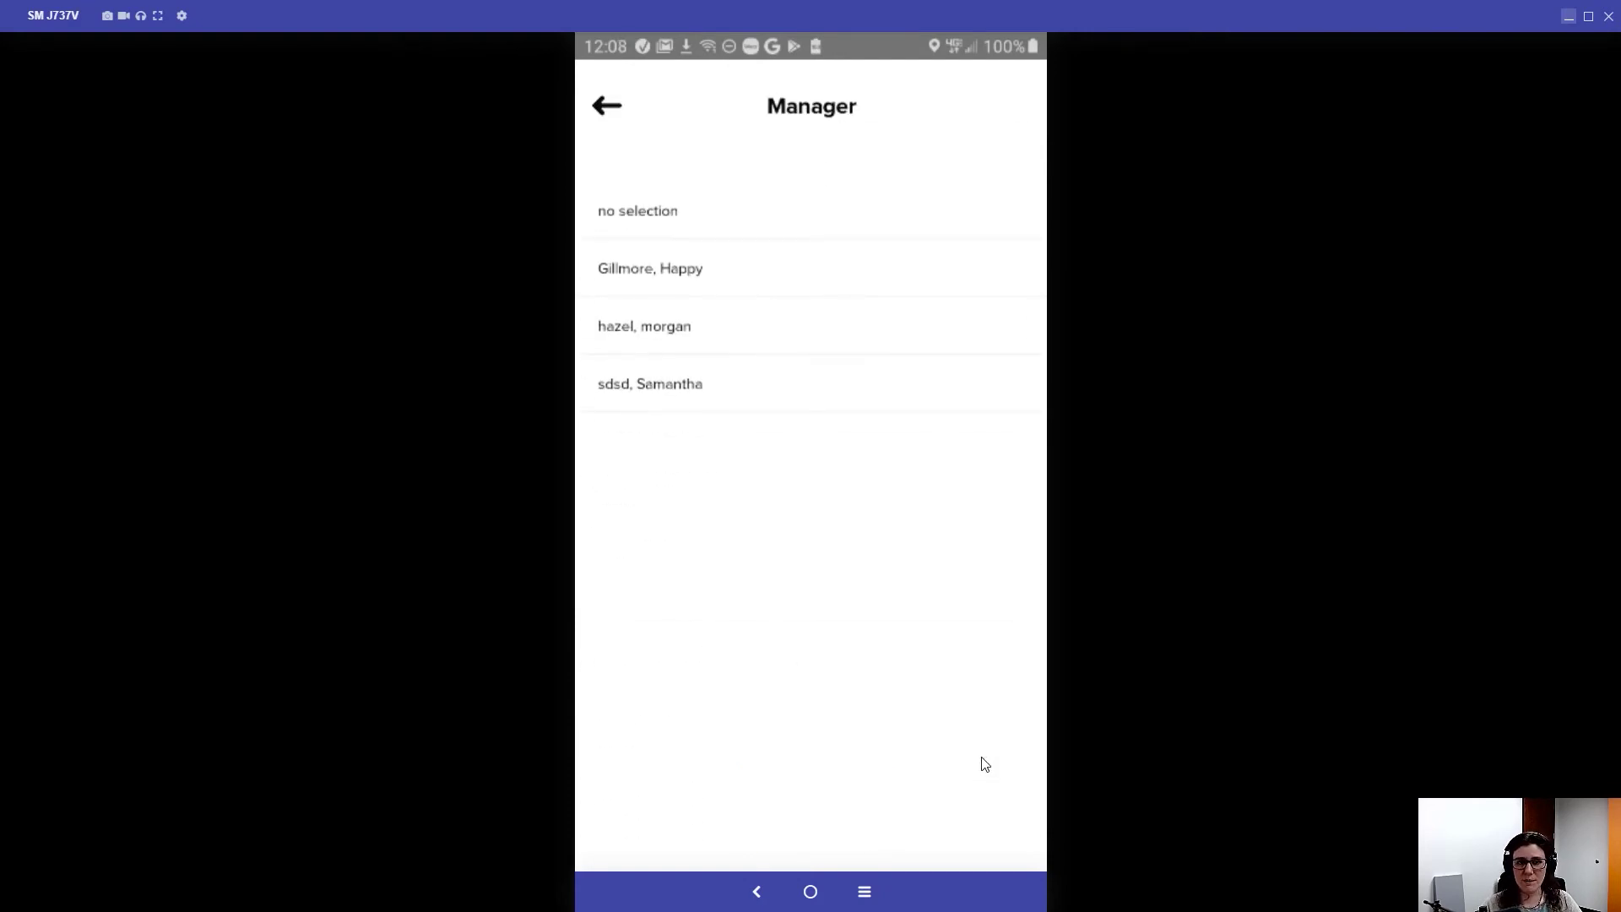
{"action": "left_click", "coordinate": [603, 107]}
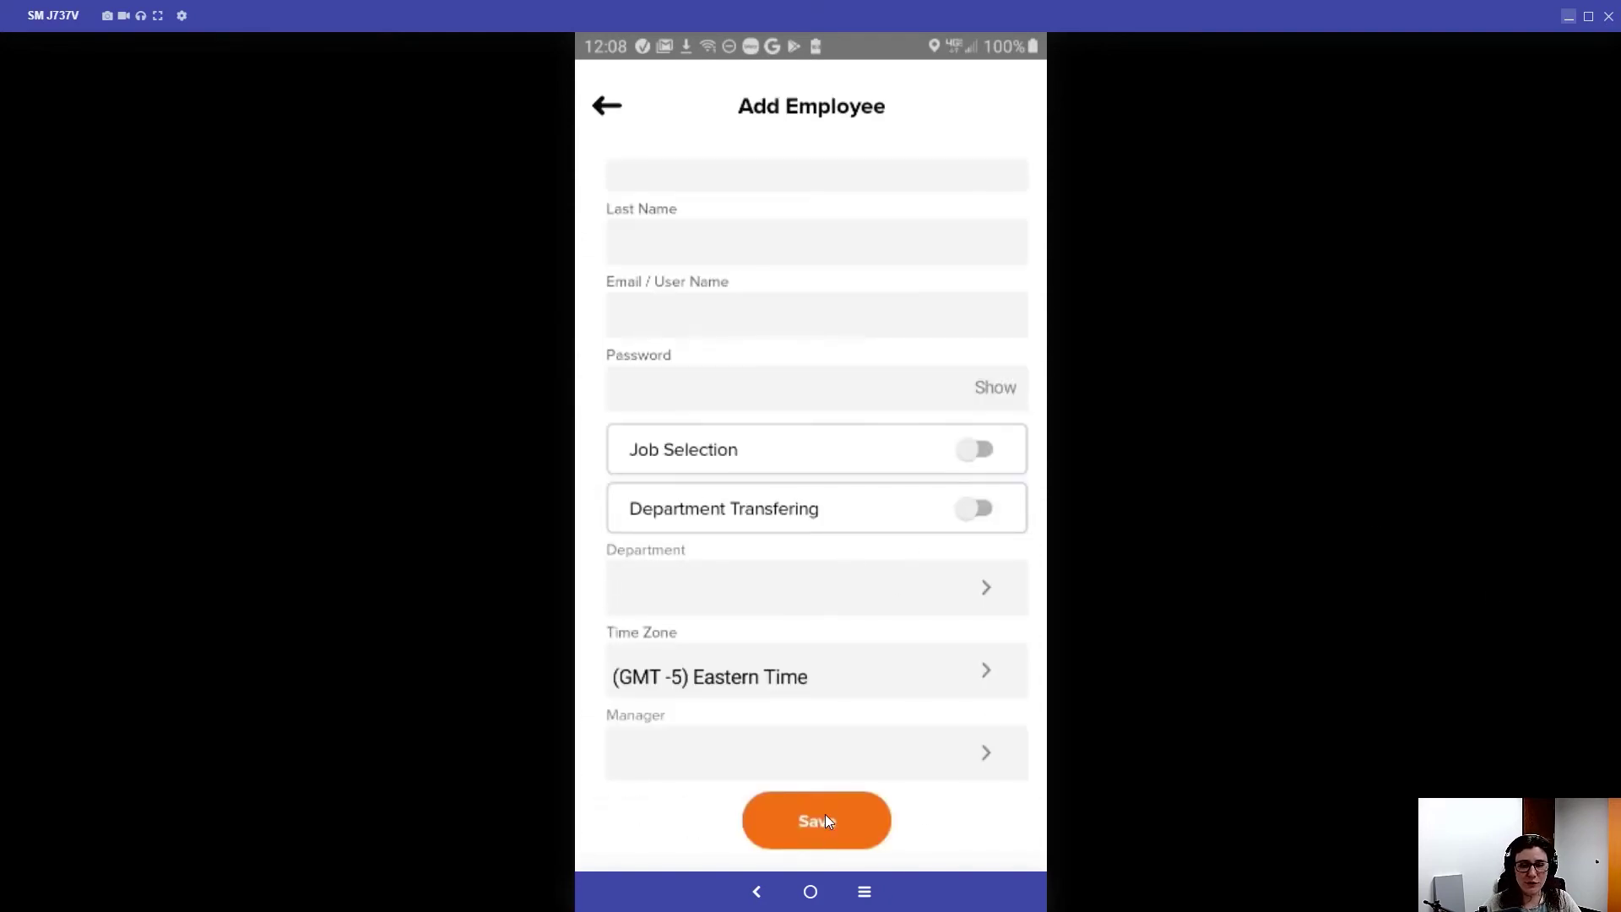
{"action": "left_click", "coordinate": [603, 108]}
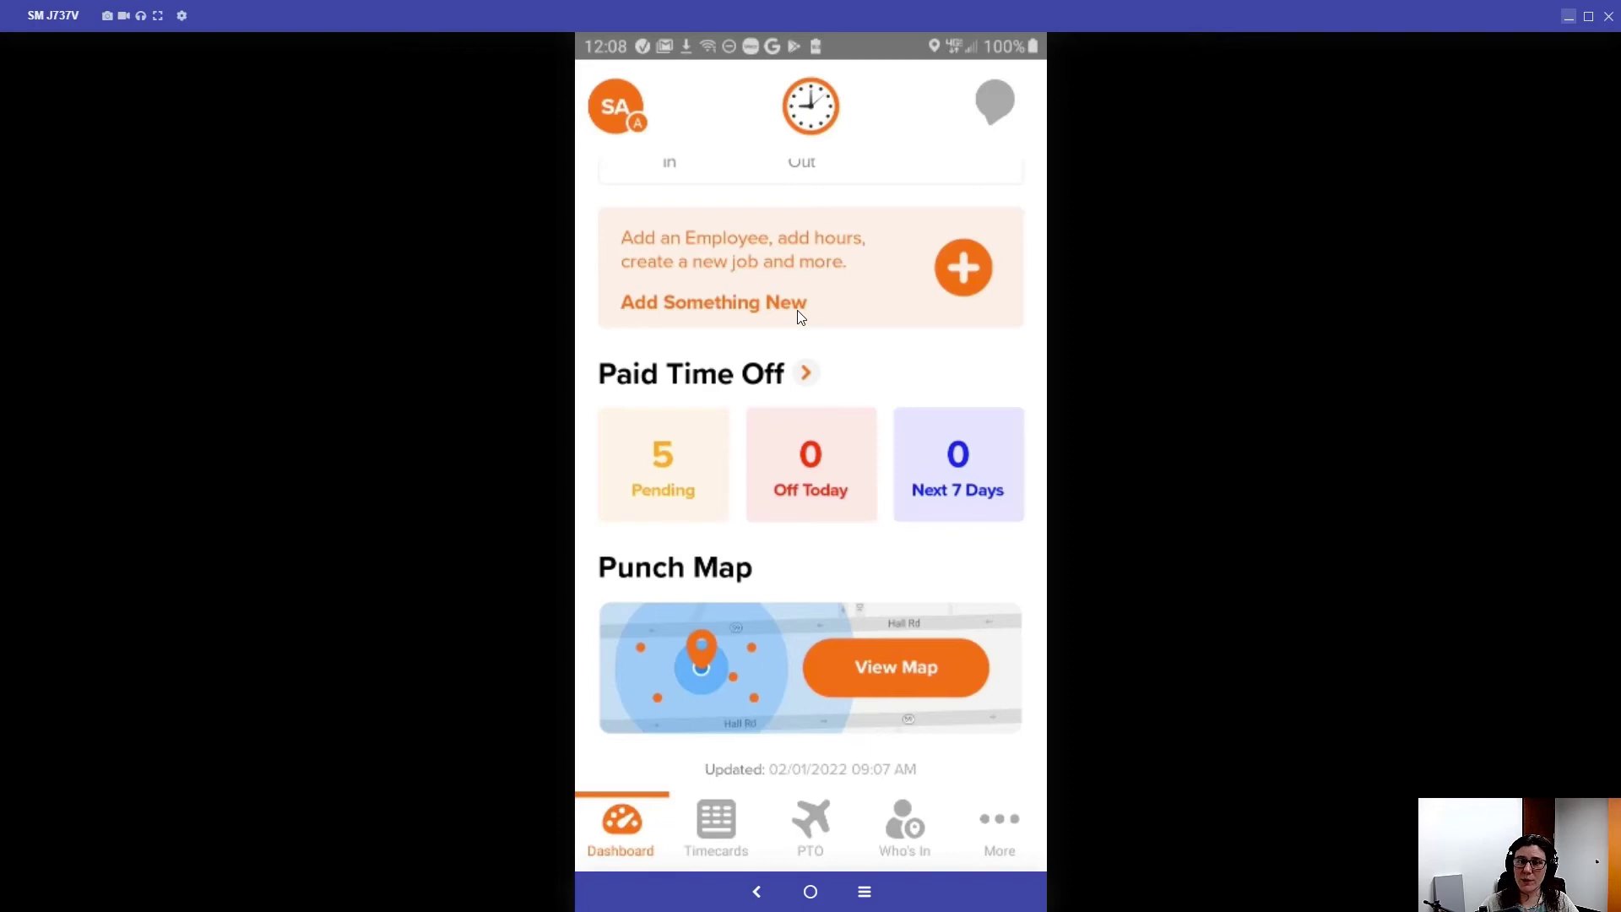
{"action": "left_click", "coordinate": [954, 268]}
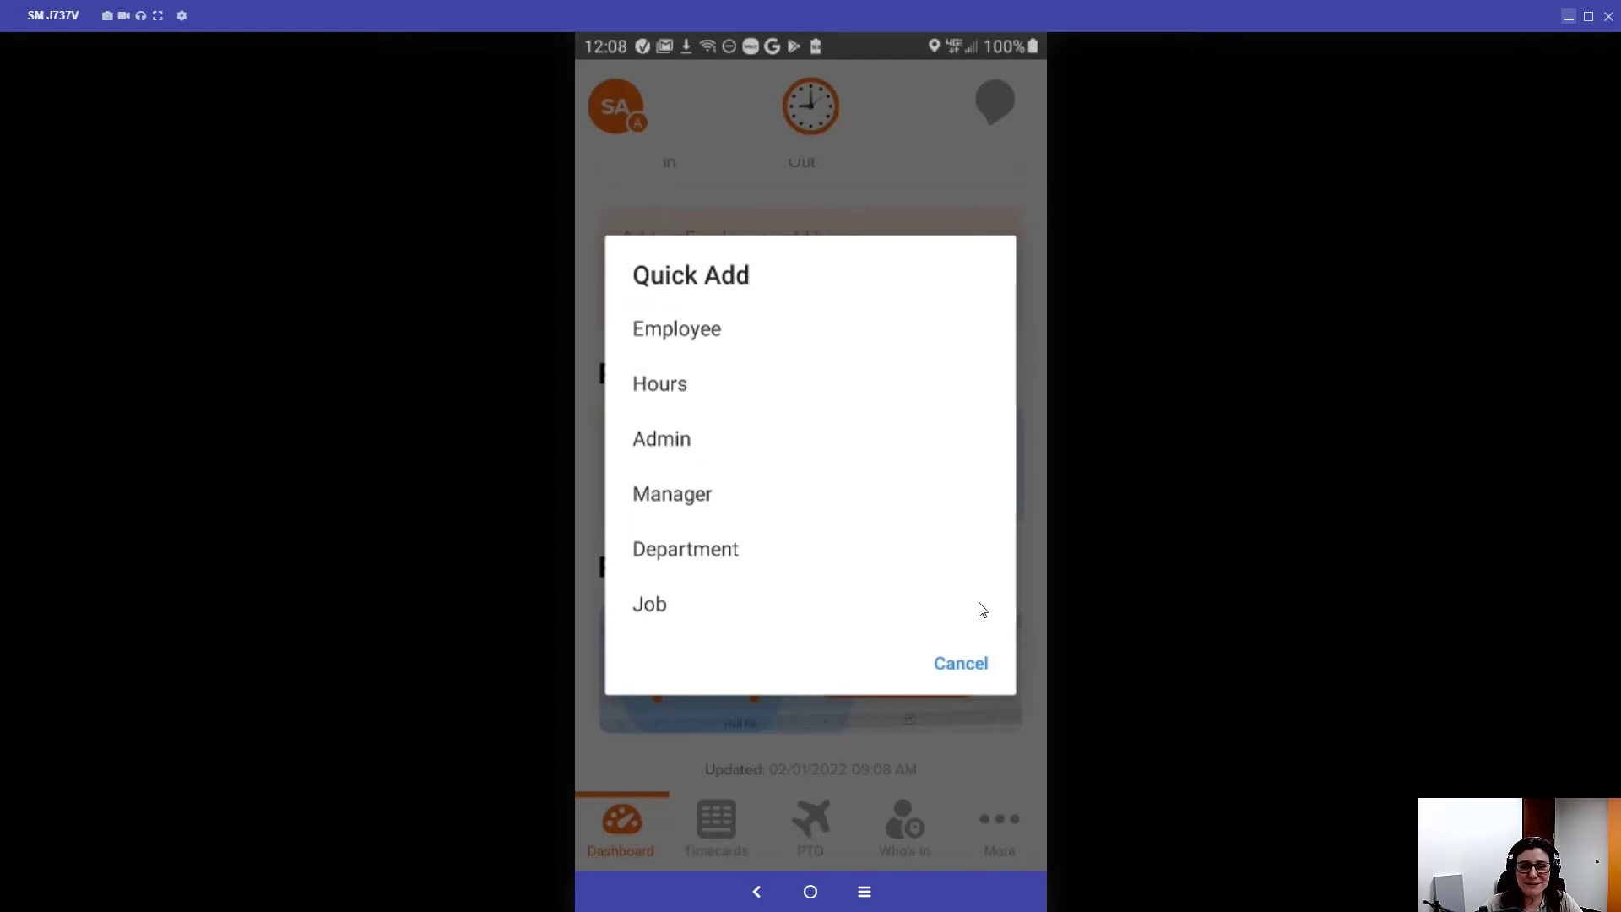
{"action": "left_click", "coordinate": [970, 666]}
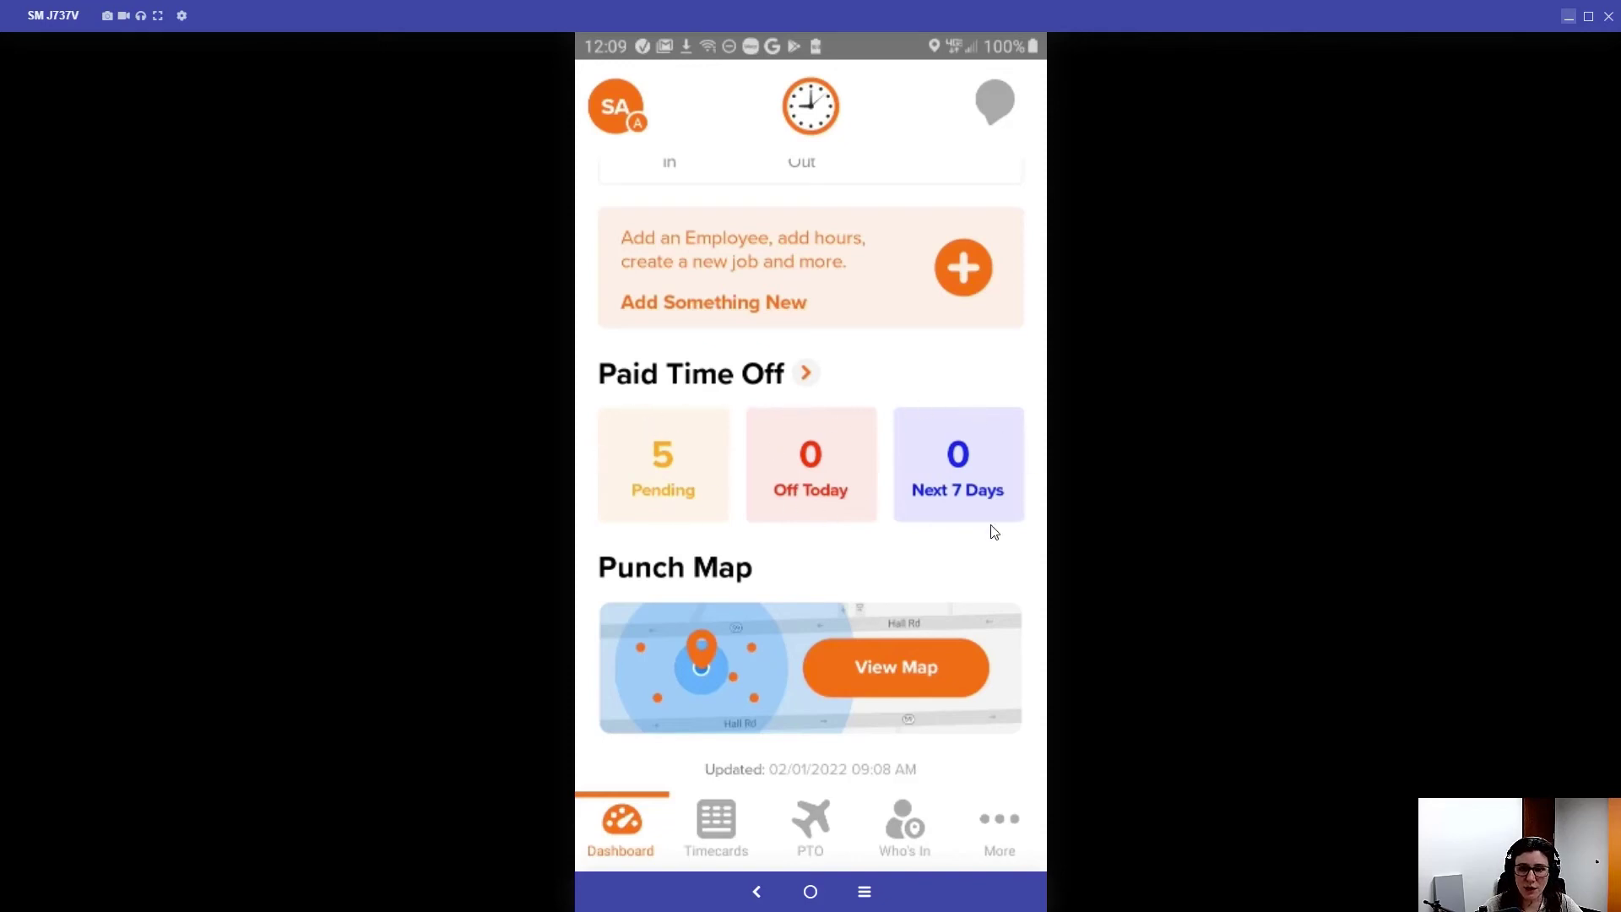
{"action": "left_click", "coordinate": [663, 453]}
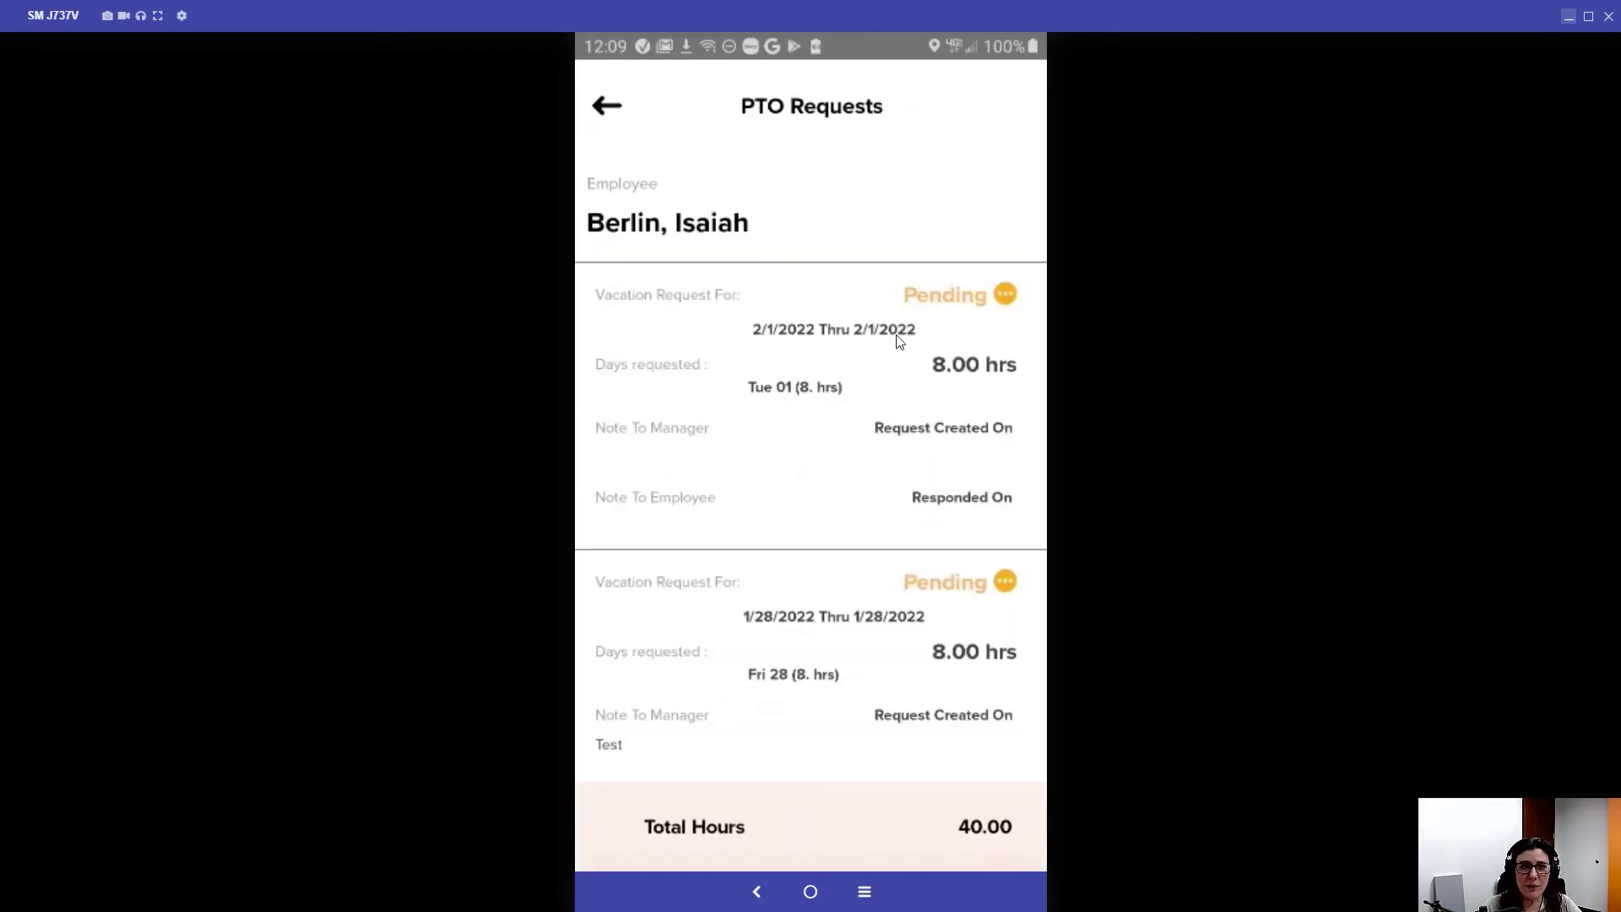
{"action": "left_click", "coordinate": [929, 326]}
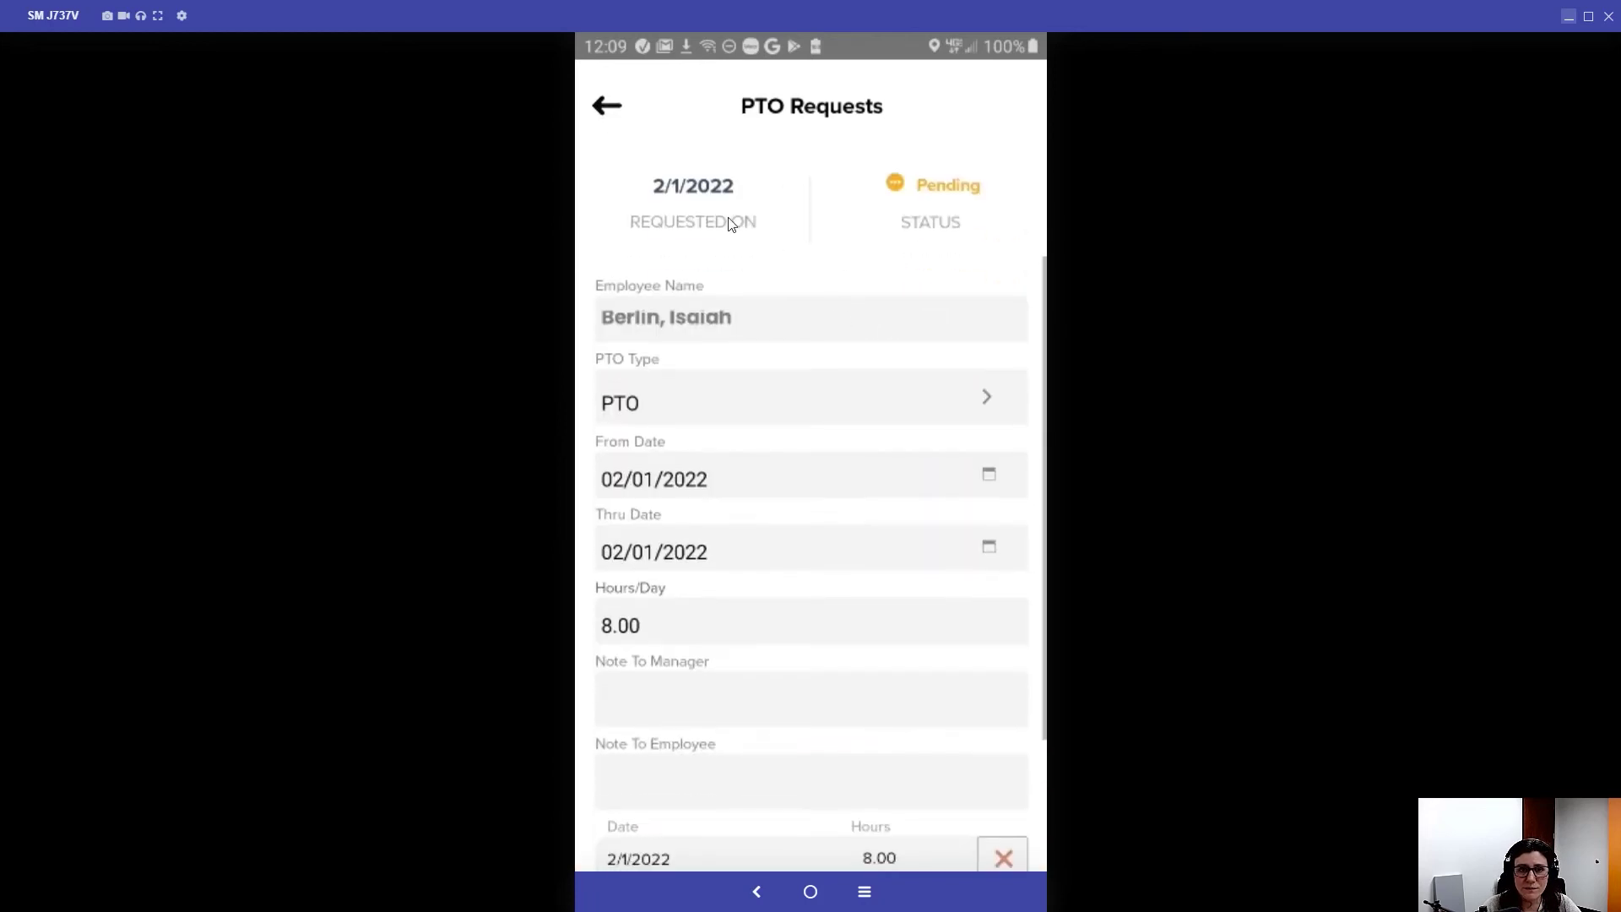
{"action": "scroll", "coordinate": [816, 308], "scroll_direction": "down", "scroll_amount": 3}
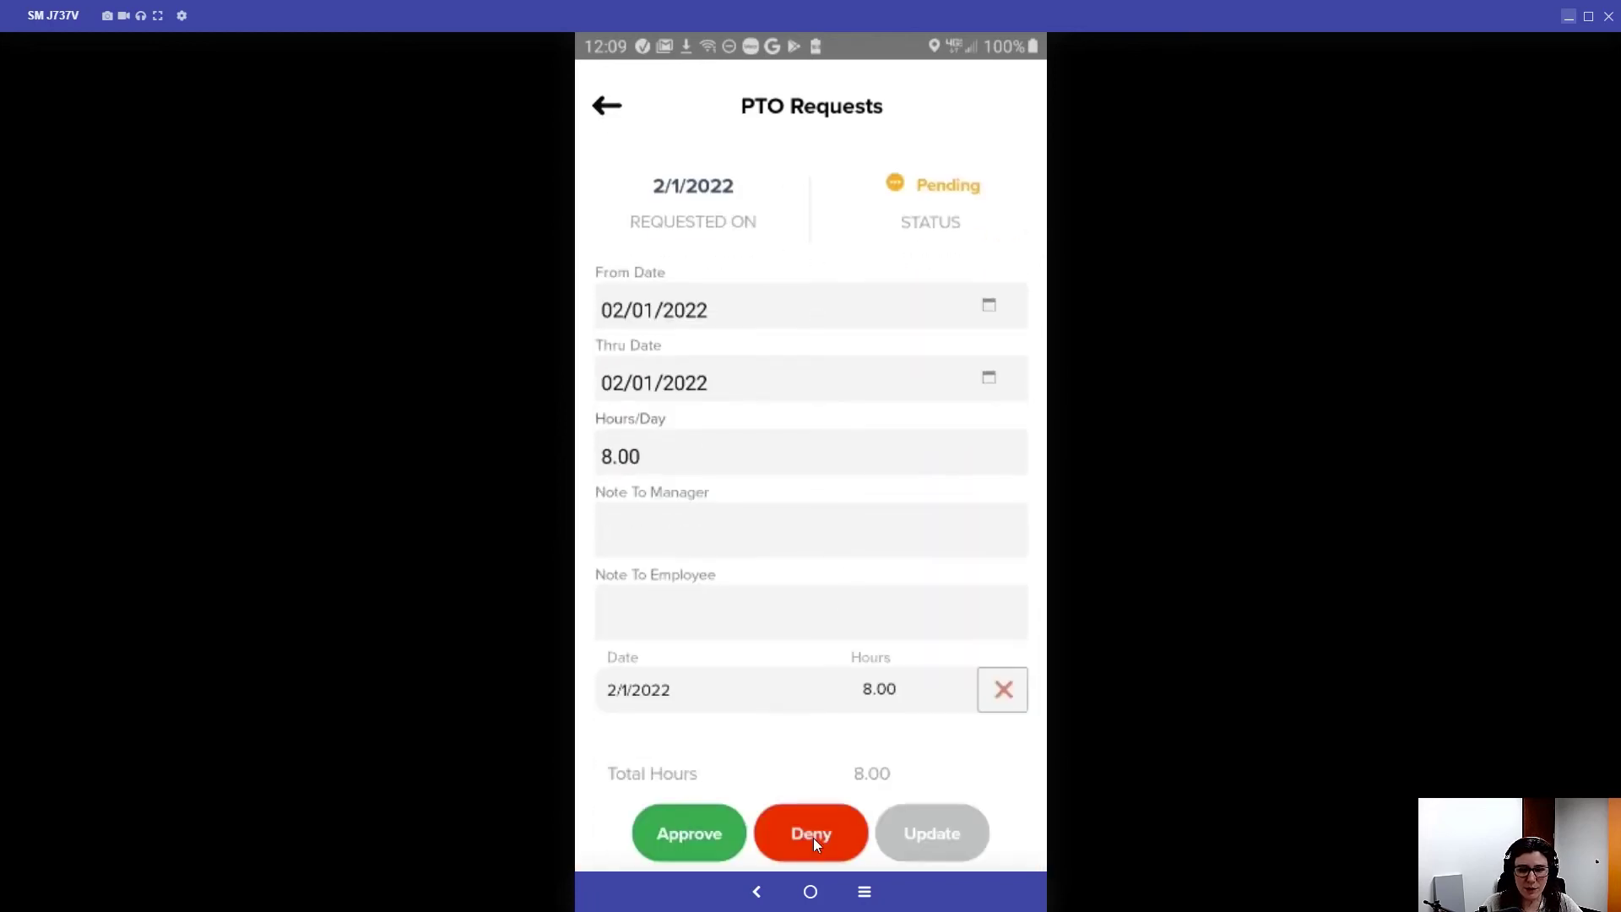
{"action": "scroll", "coordinate": [824, 431], "scroll_direction": "up", "scroll_amount": 3}
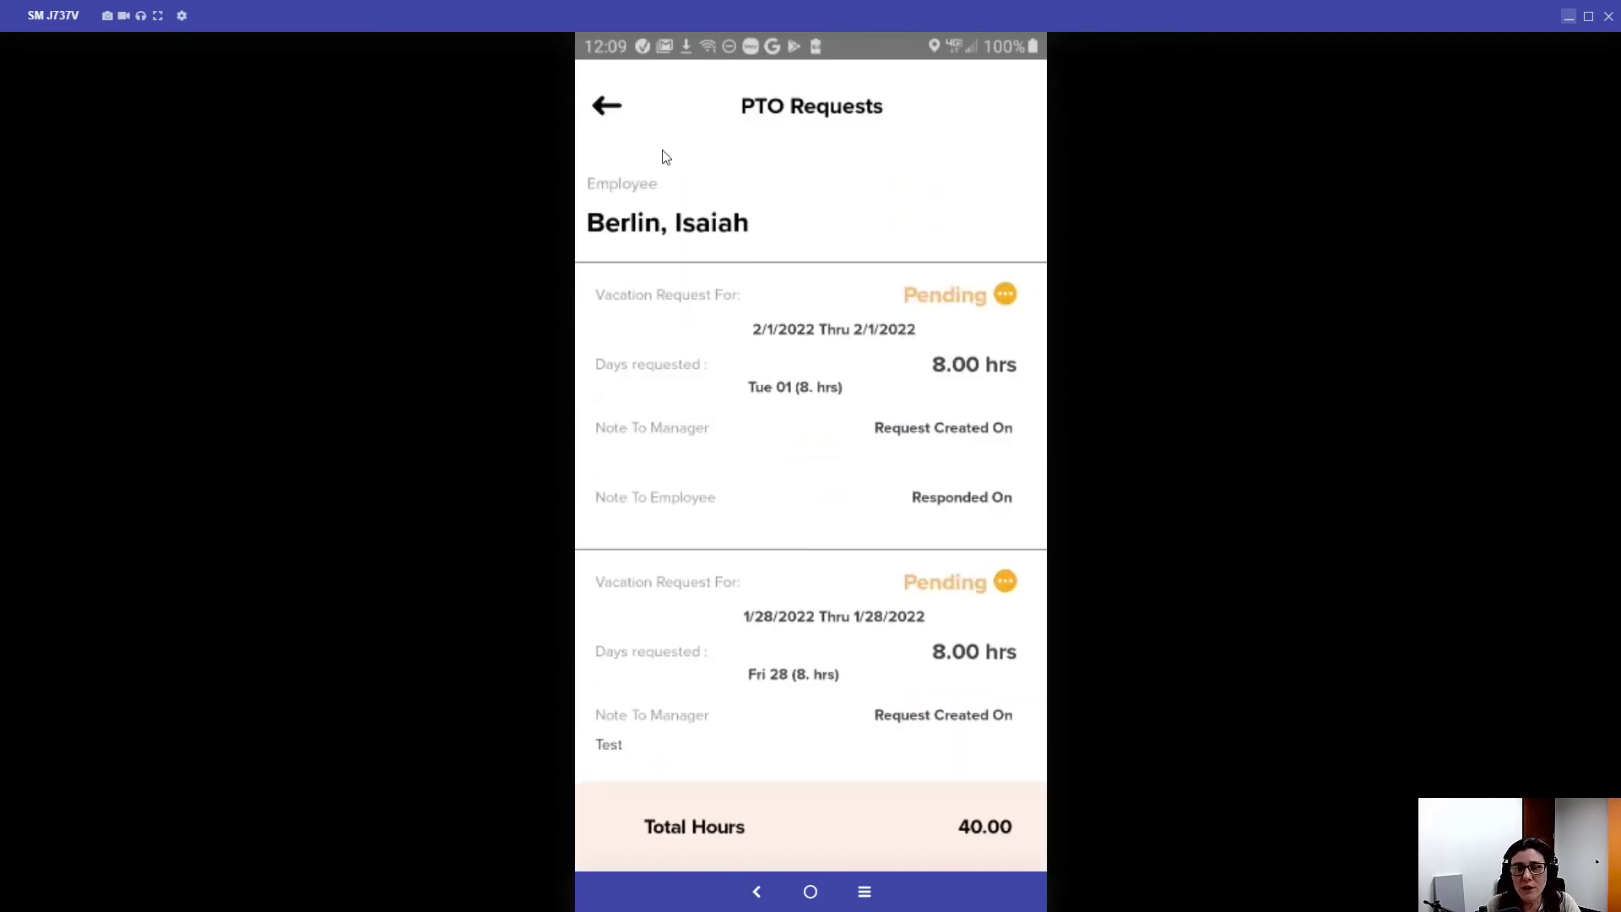
{"action": "left_click", "coordinate": [605, 109]}
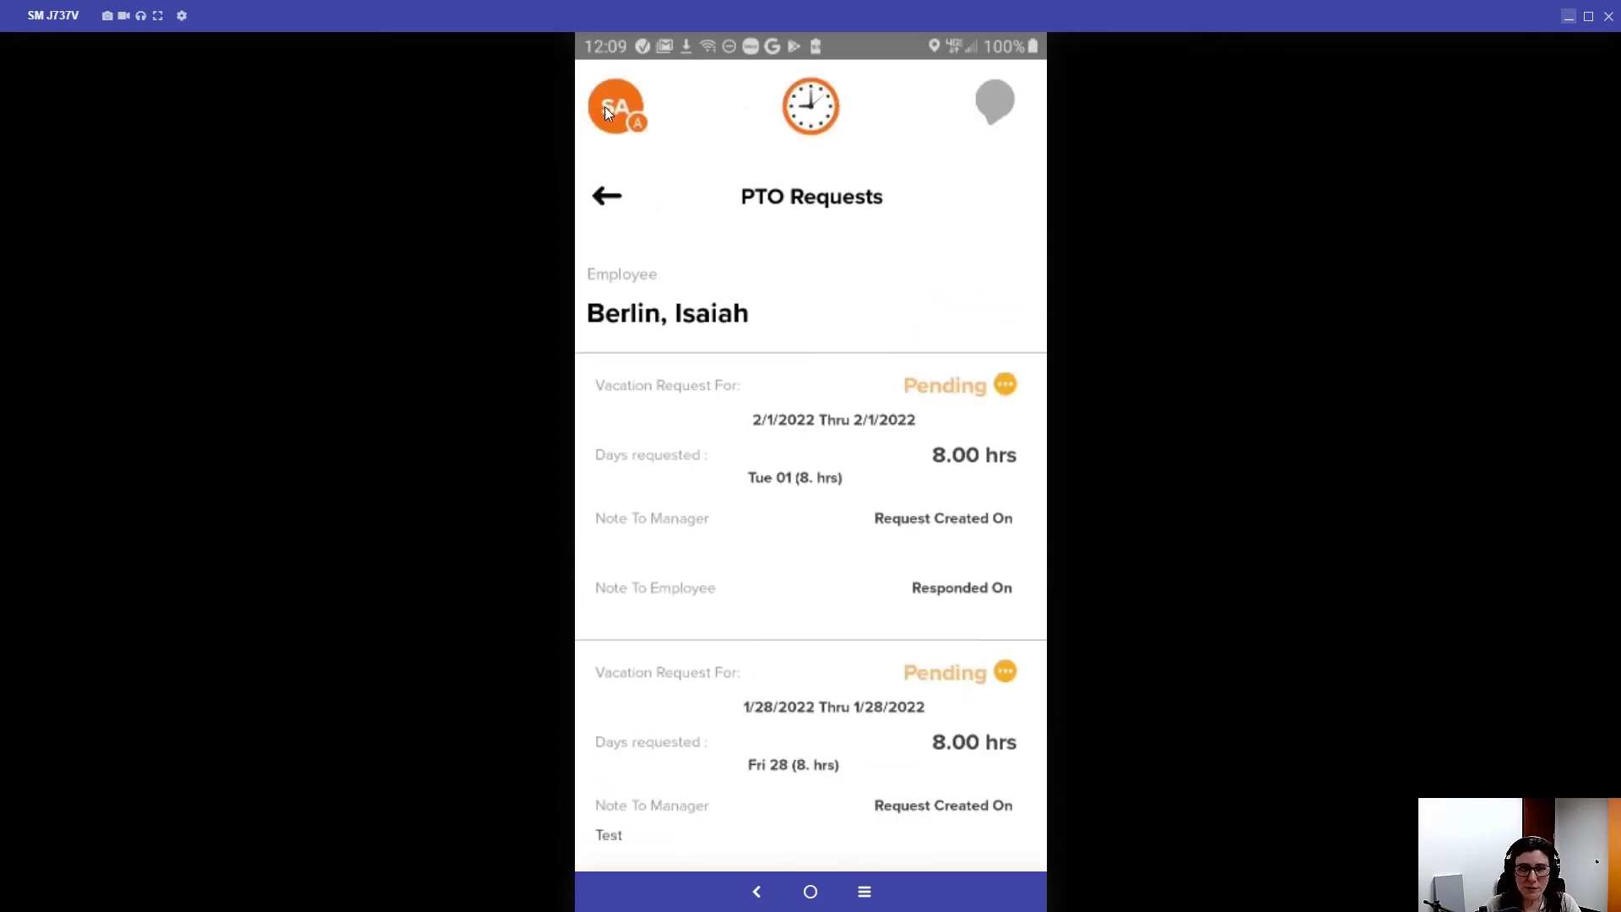
{"action": "scroll", "coordinate": [902, 502], "scroll_direction": "down", "scroll_amount": 3}
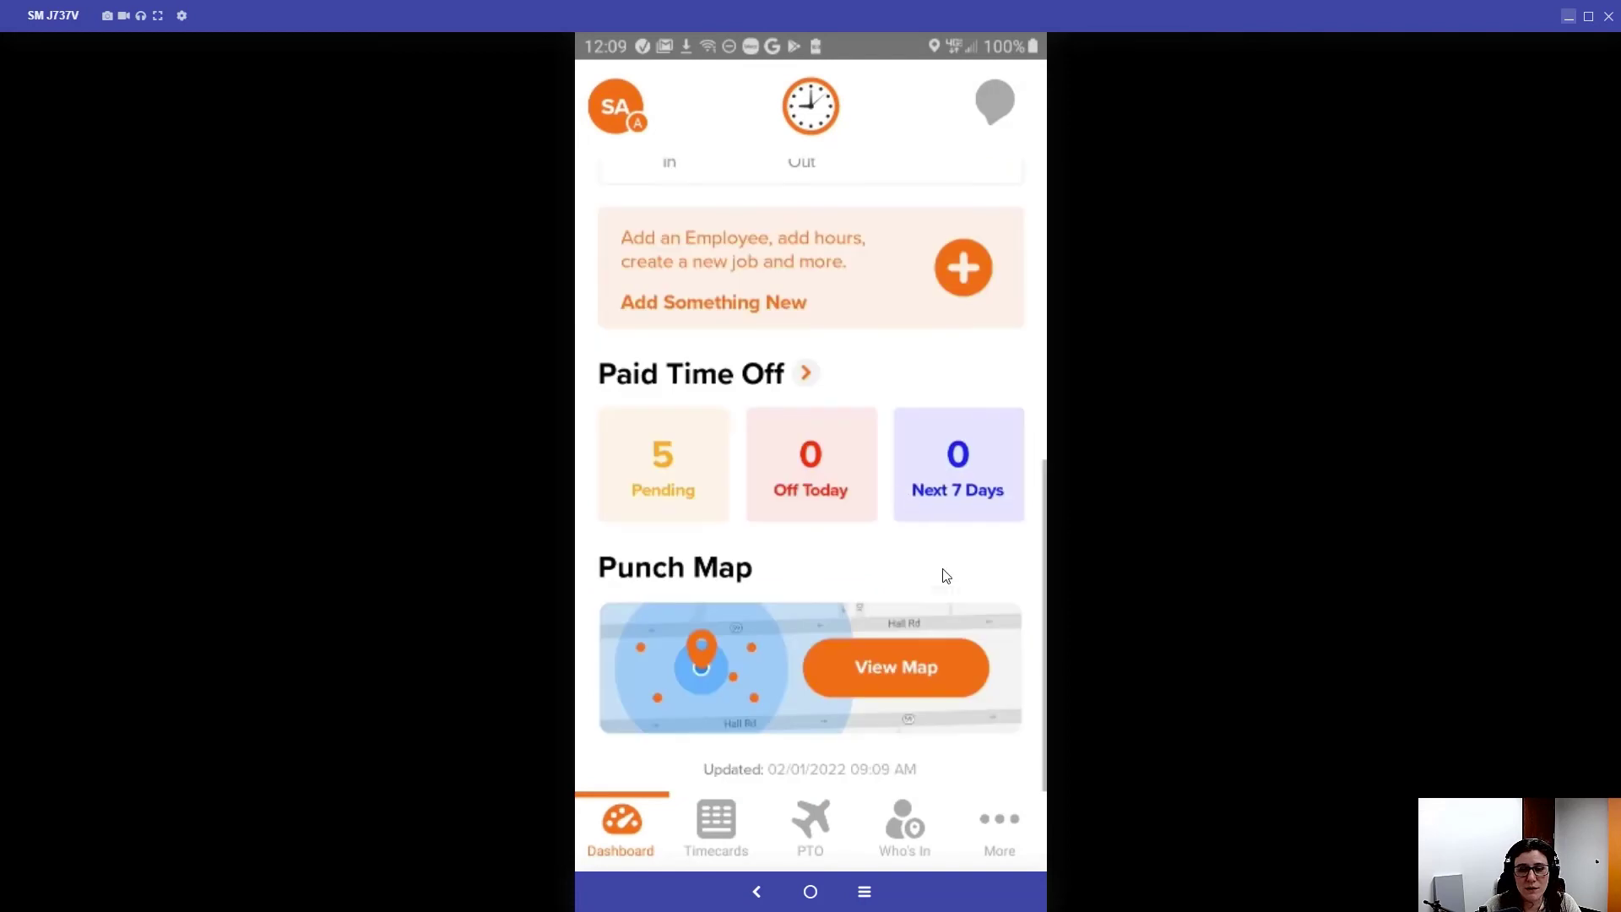
{"action": "left_click", "coordinate": [816, 482]}
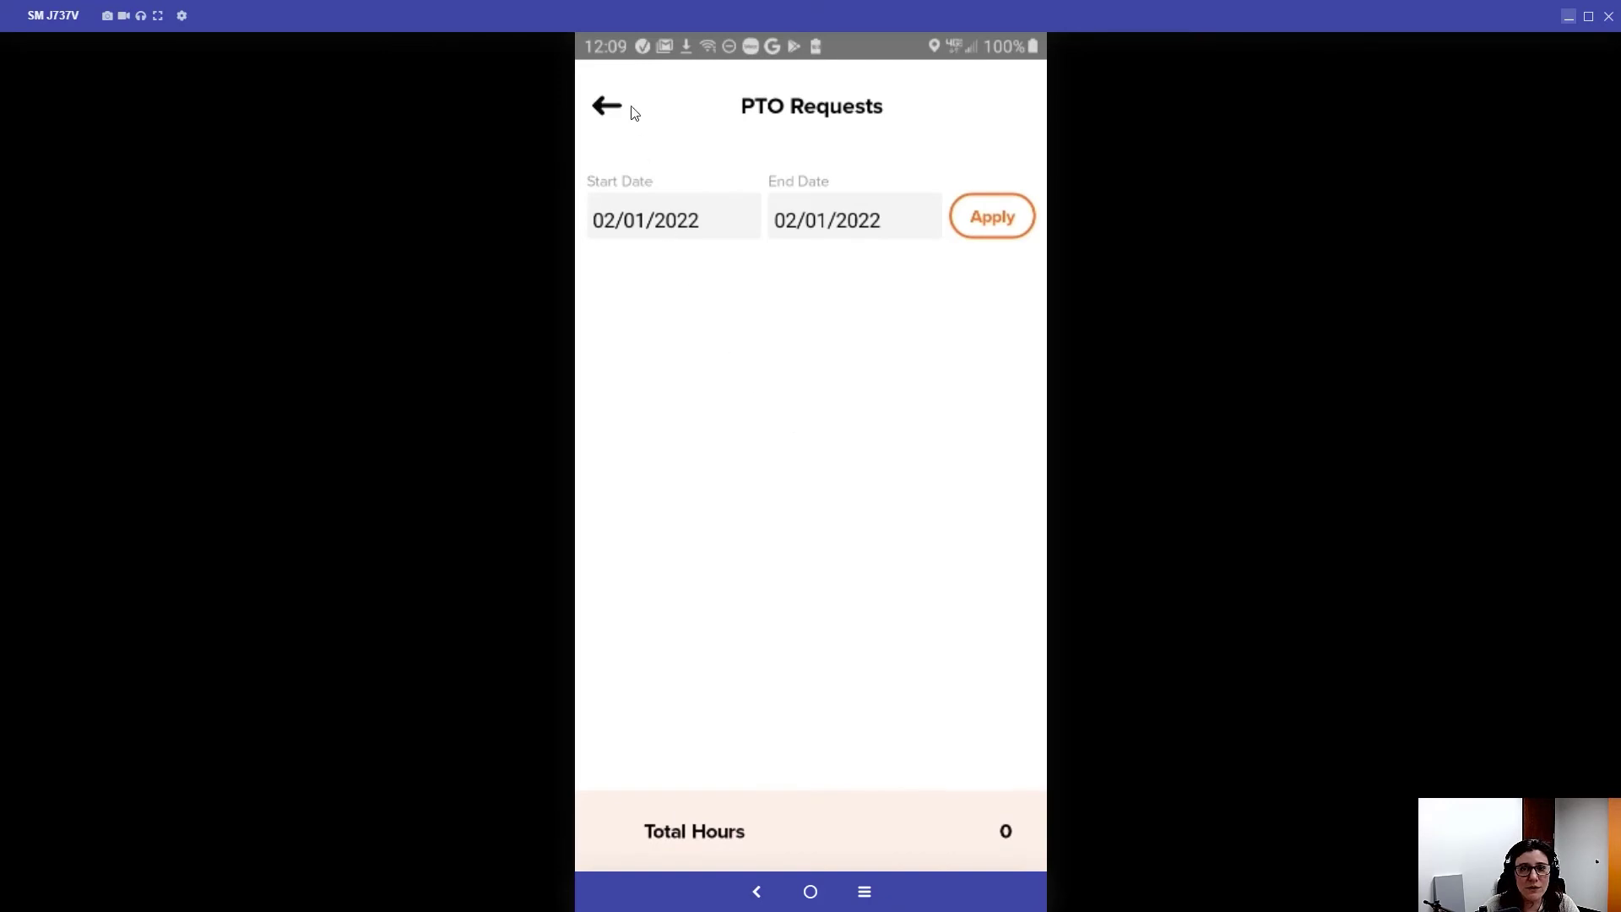
{"action": "left_click", "coordinate": [605, 106]}
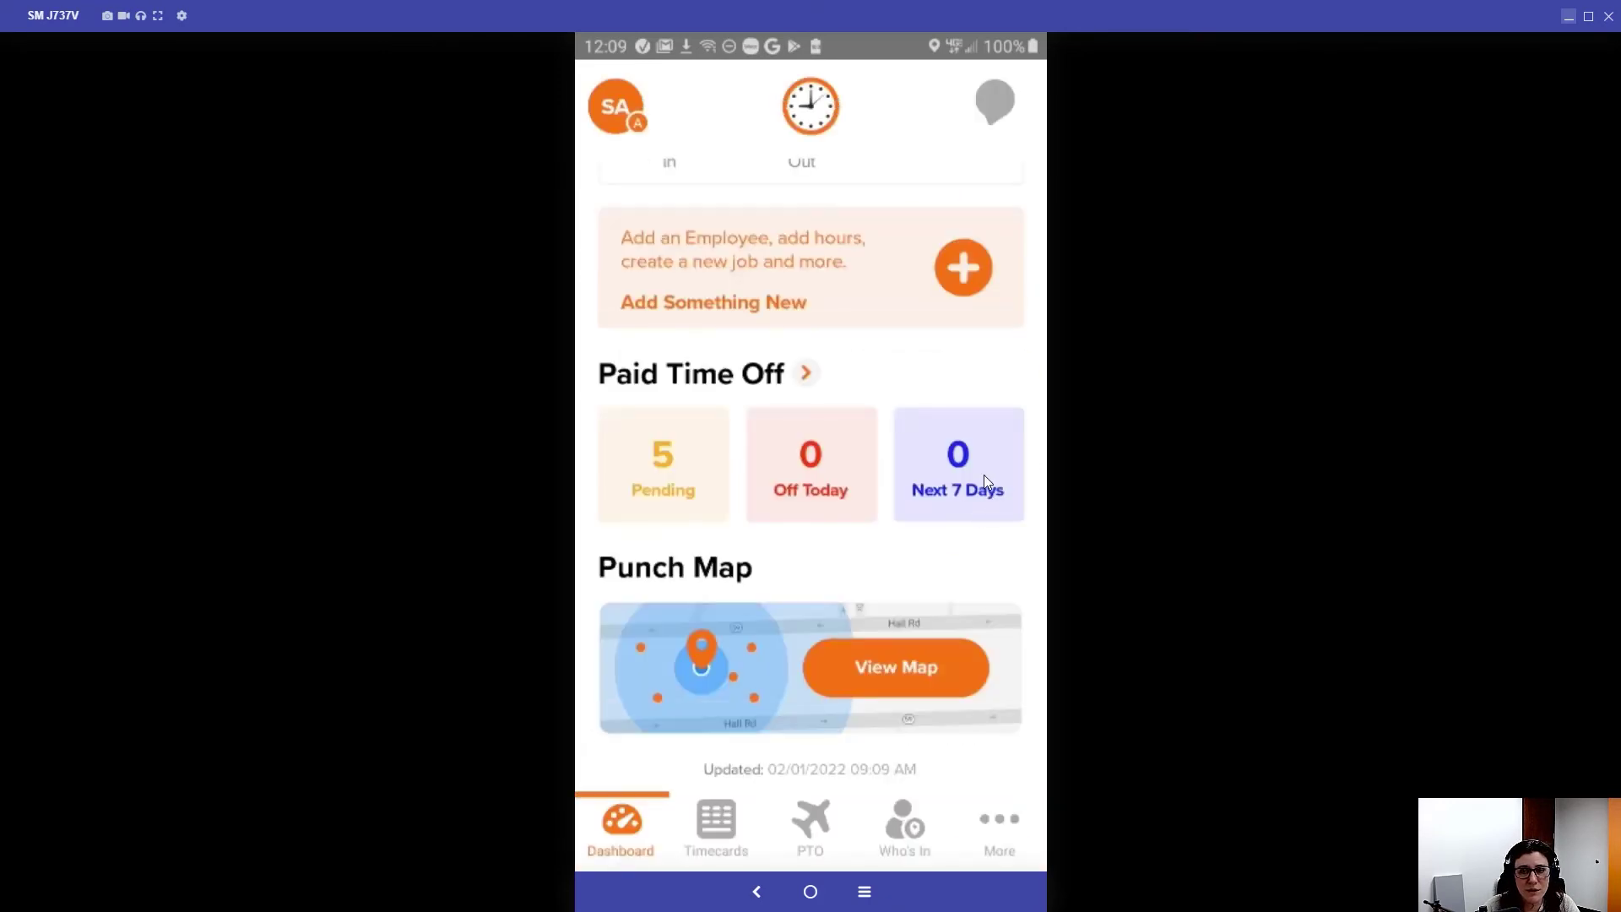
{"action": "left_click", "coordinate": [960, 456]}
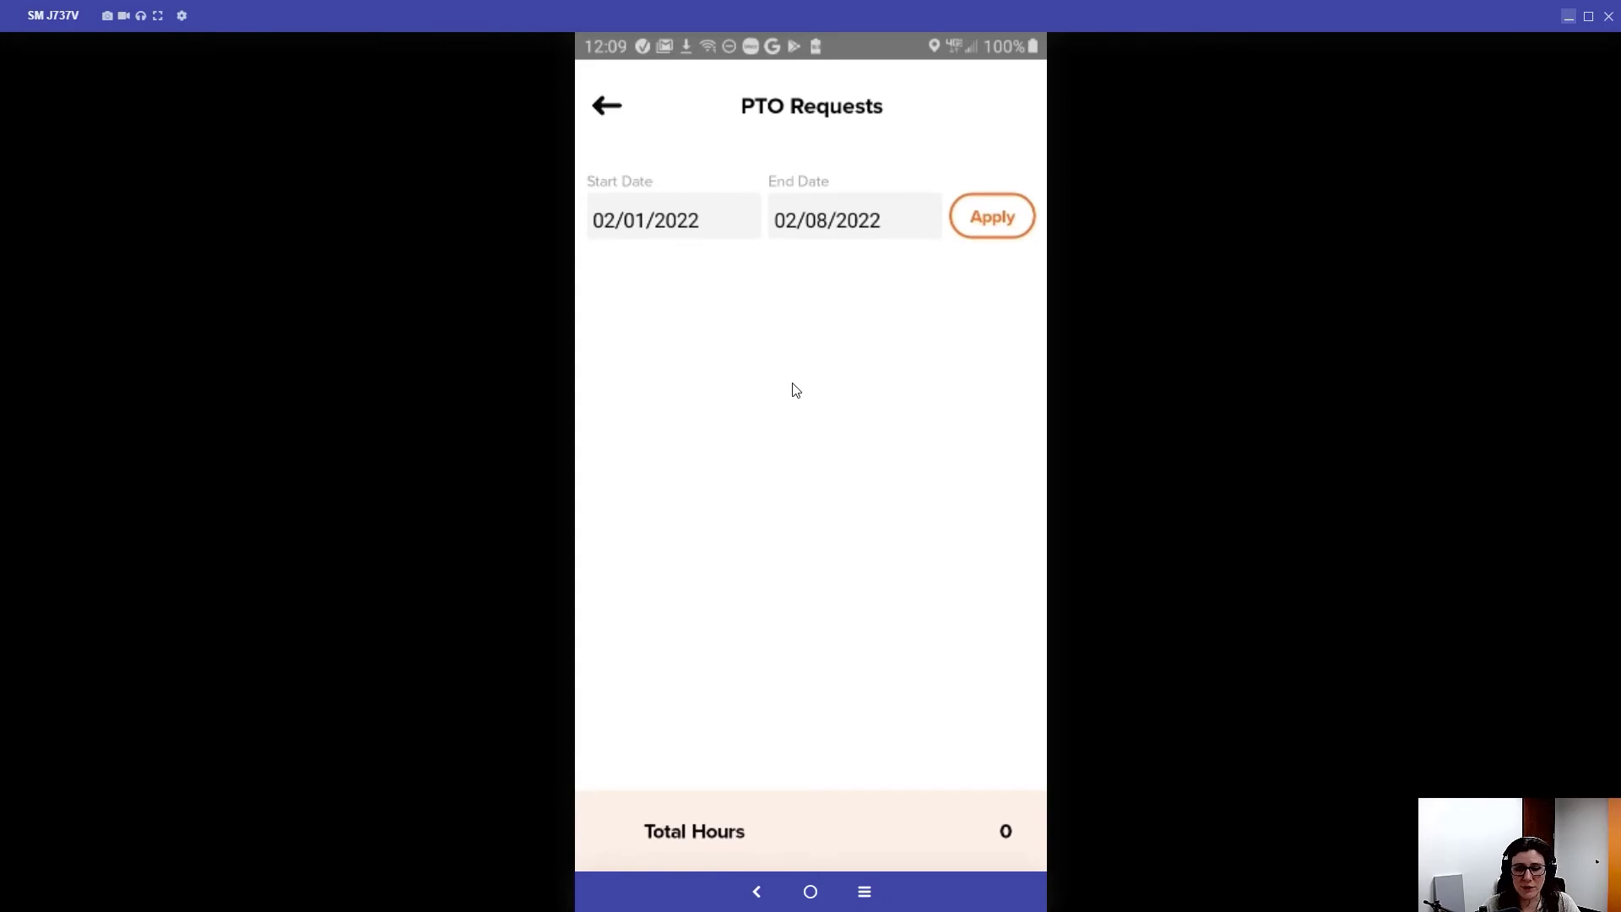
{"action": "left_click", "coordinate": [607, 107]}
{"action": "left_click", "coordinate": [605, 109]}
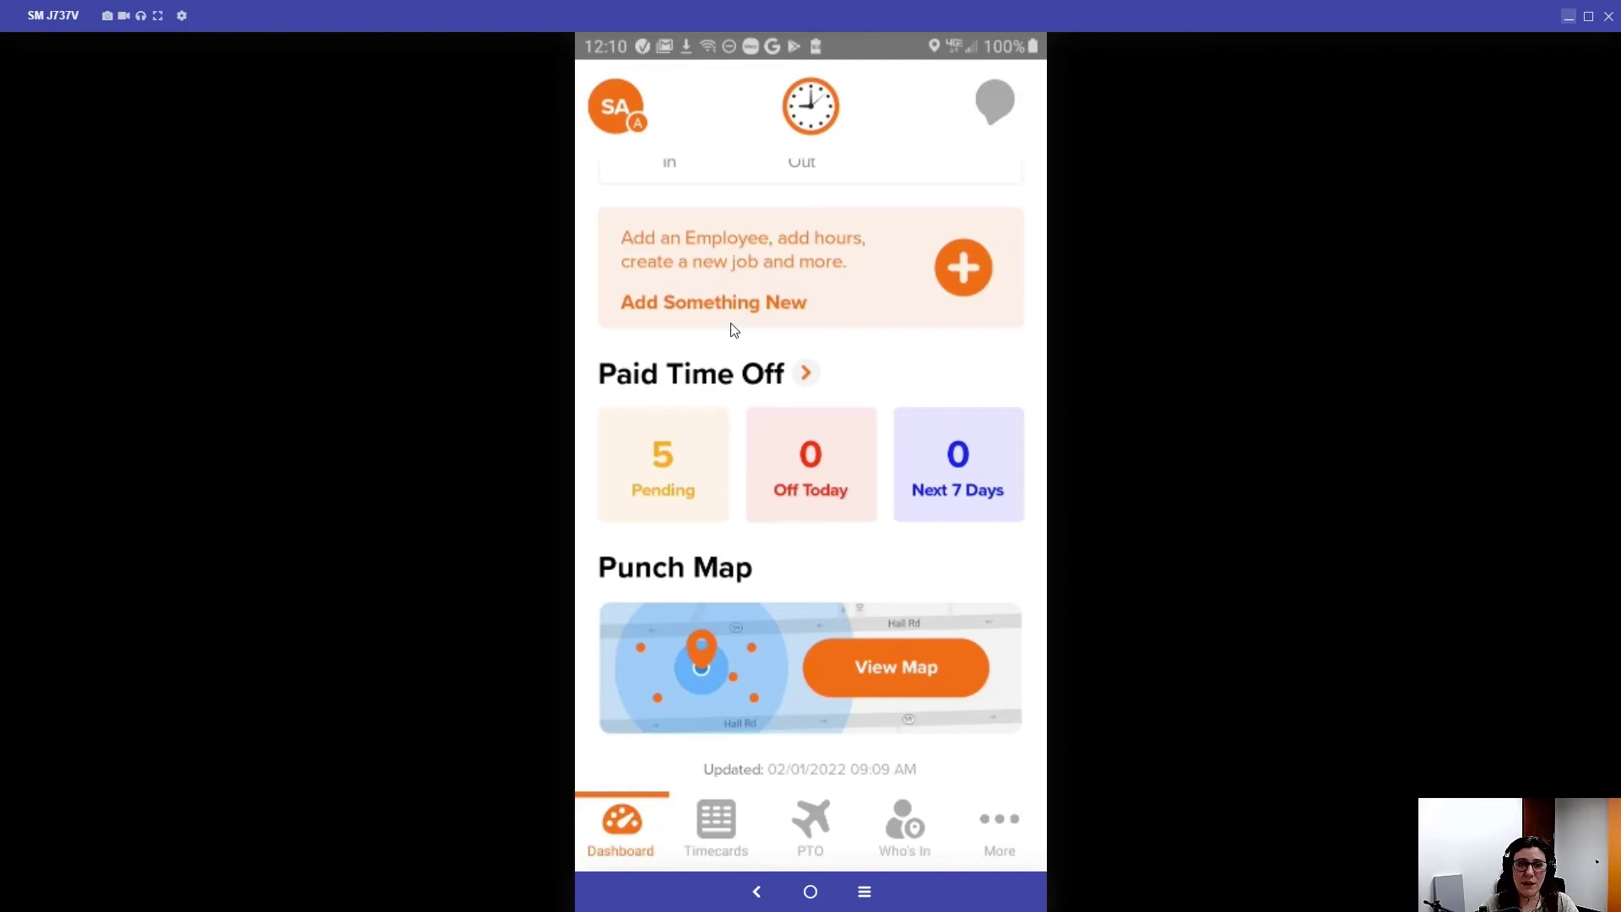
{"action": "left_click", "coordinate": [610, 112]}
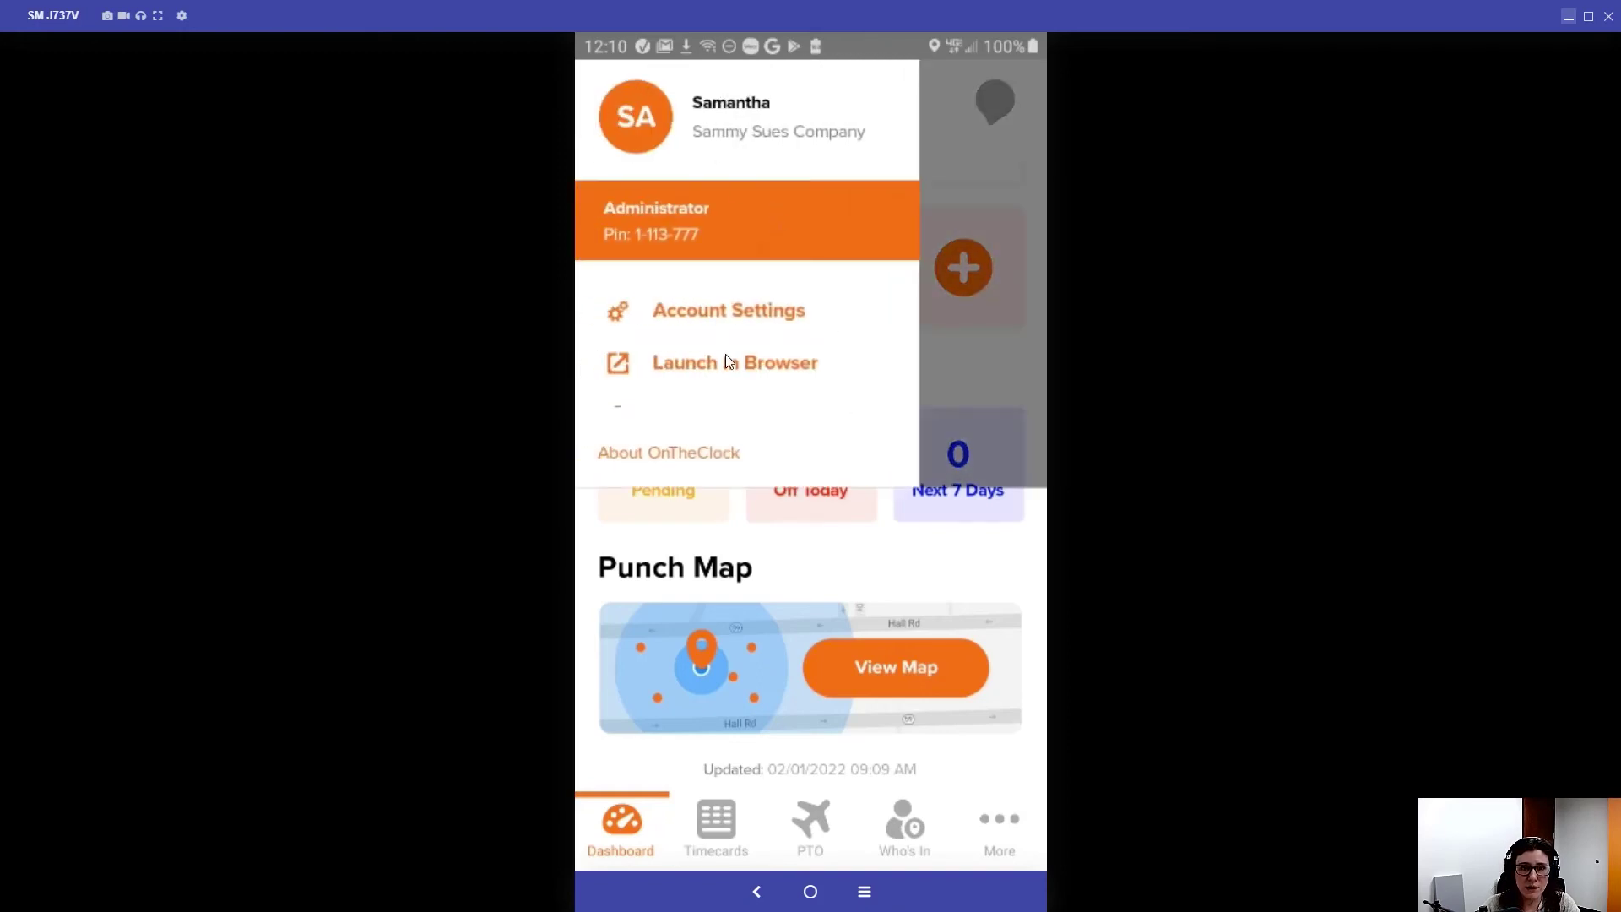
{"action": "left_click", "coordinate": [955, 193]}
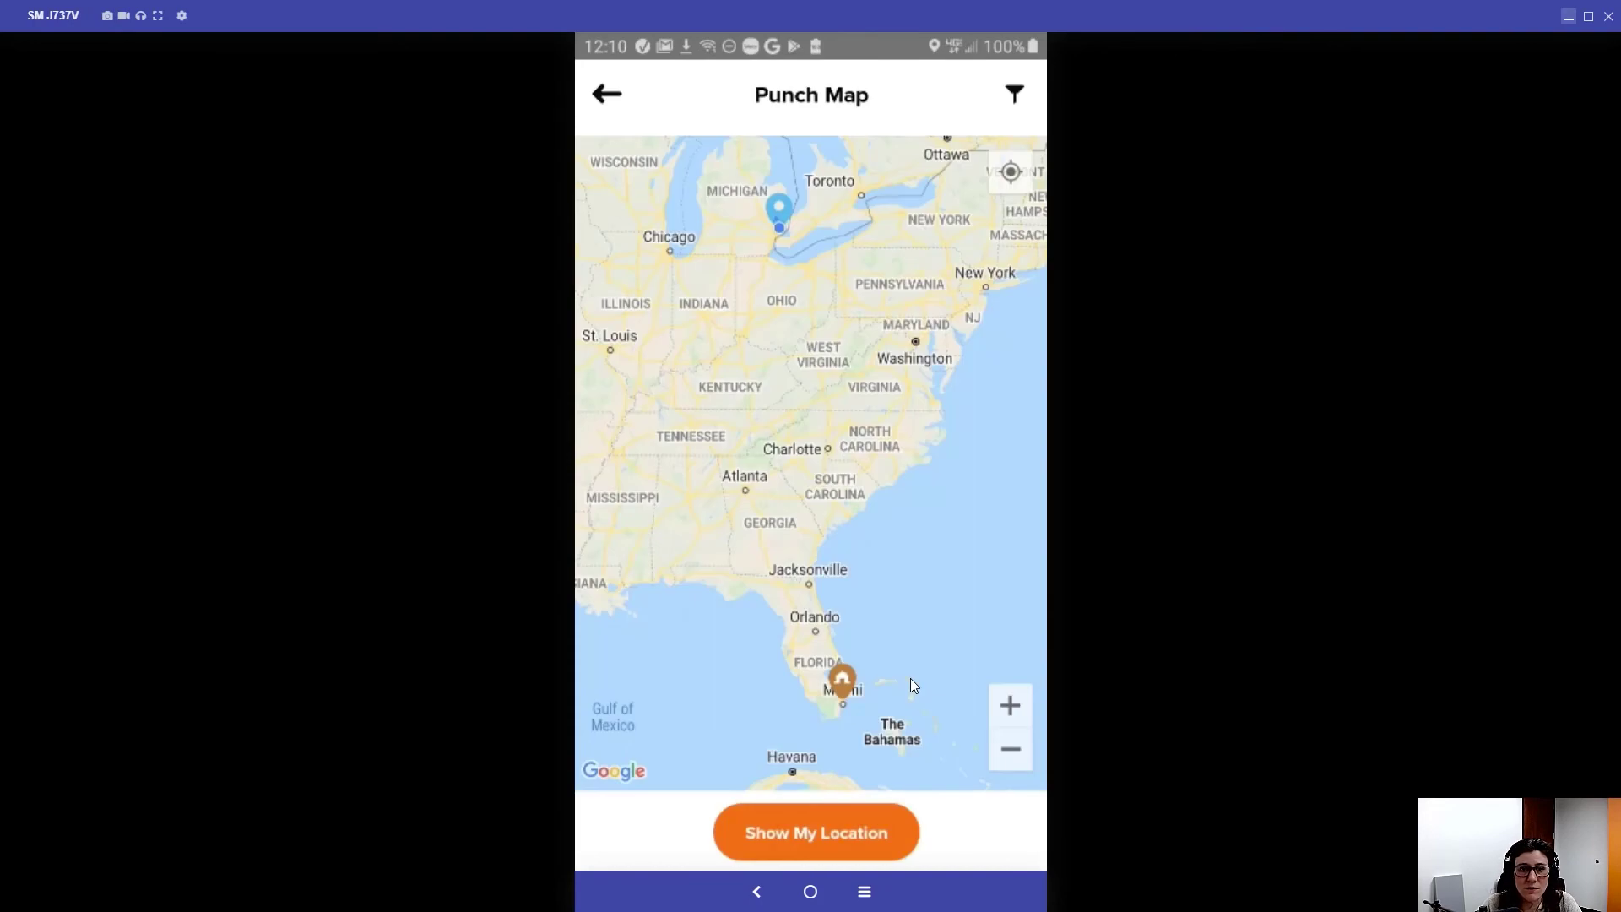
{"action": "left_click", "coordinate": [780, 228]}
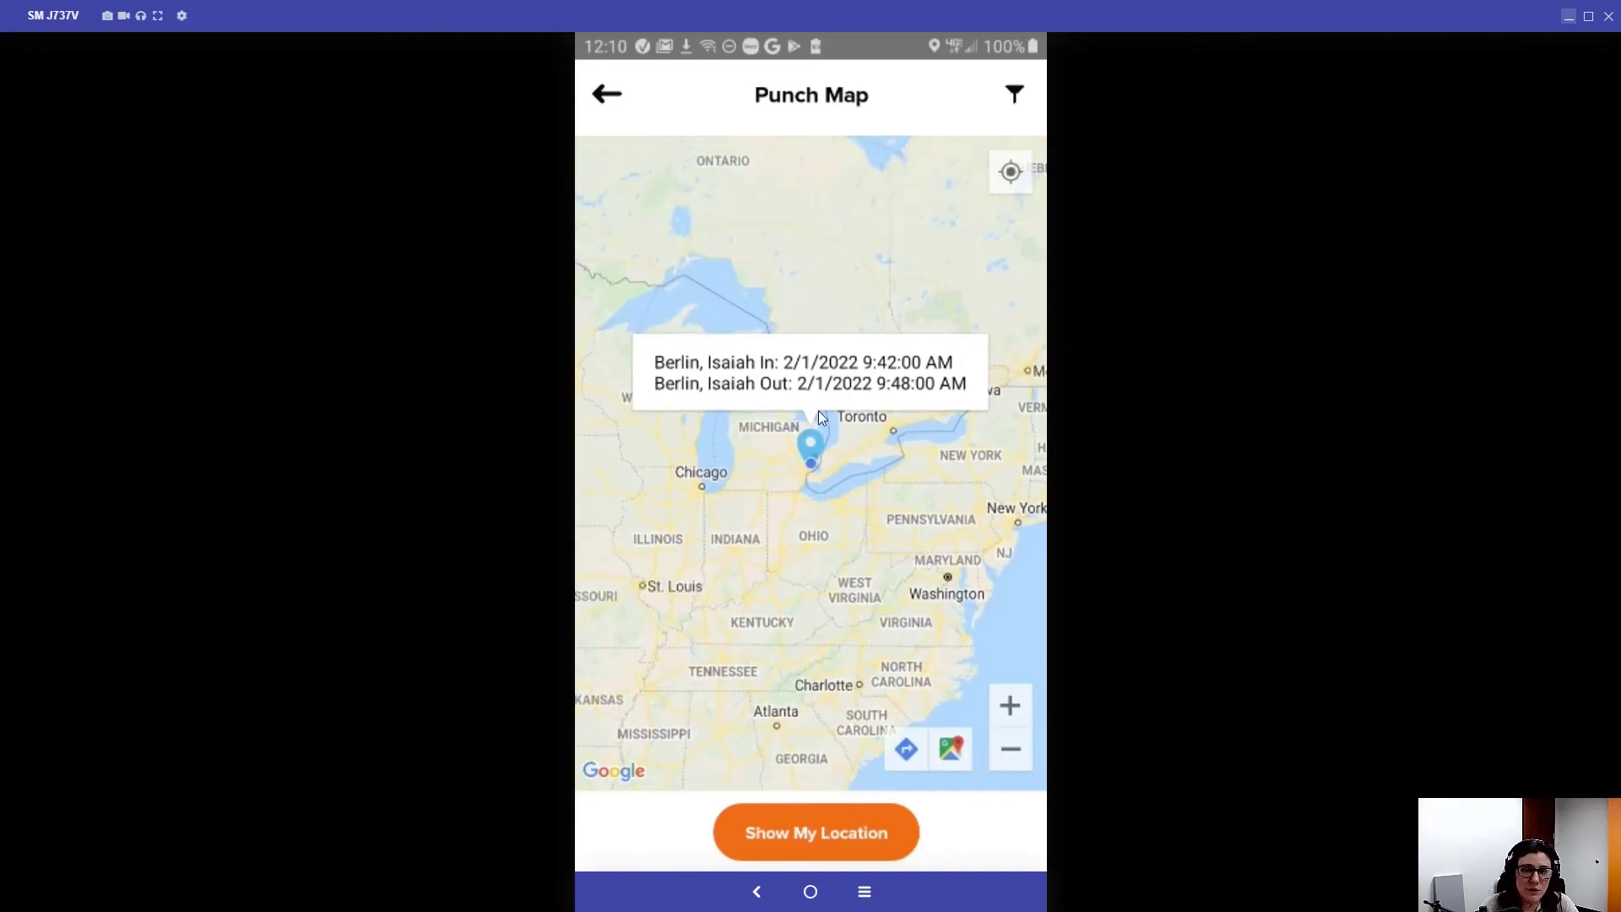
{"action": "left_click", "coordinate": [902, 227]}
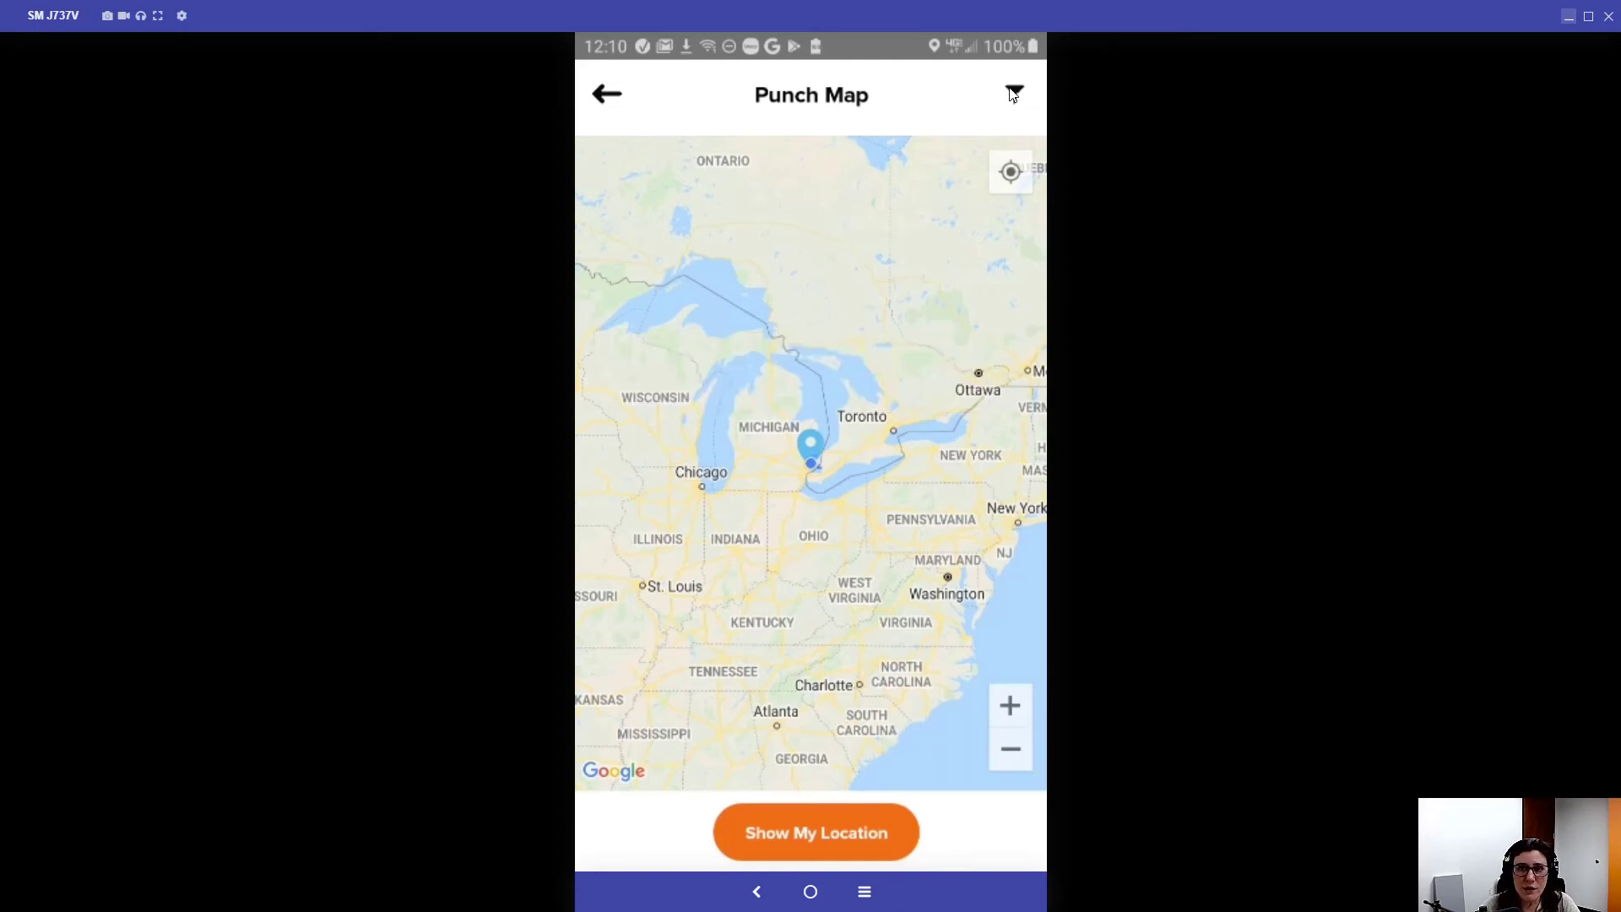
{"action": "left_click", "coordinate": [1014, 95]}
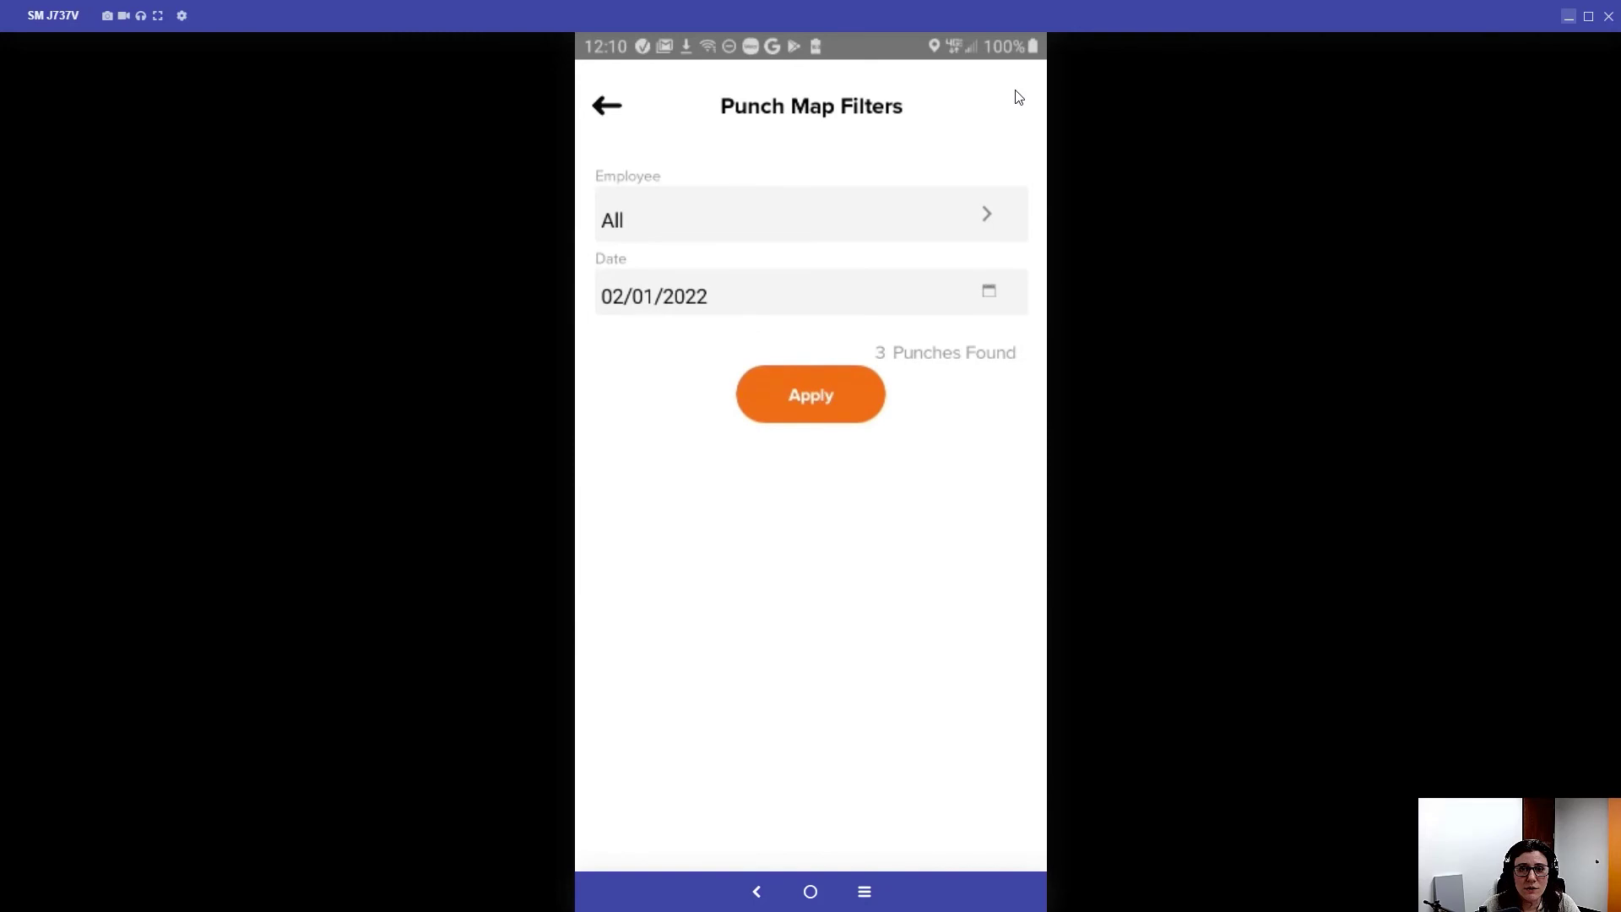
{"action": "left_click", "coordinate": [817, 228]}
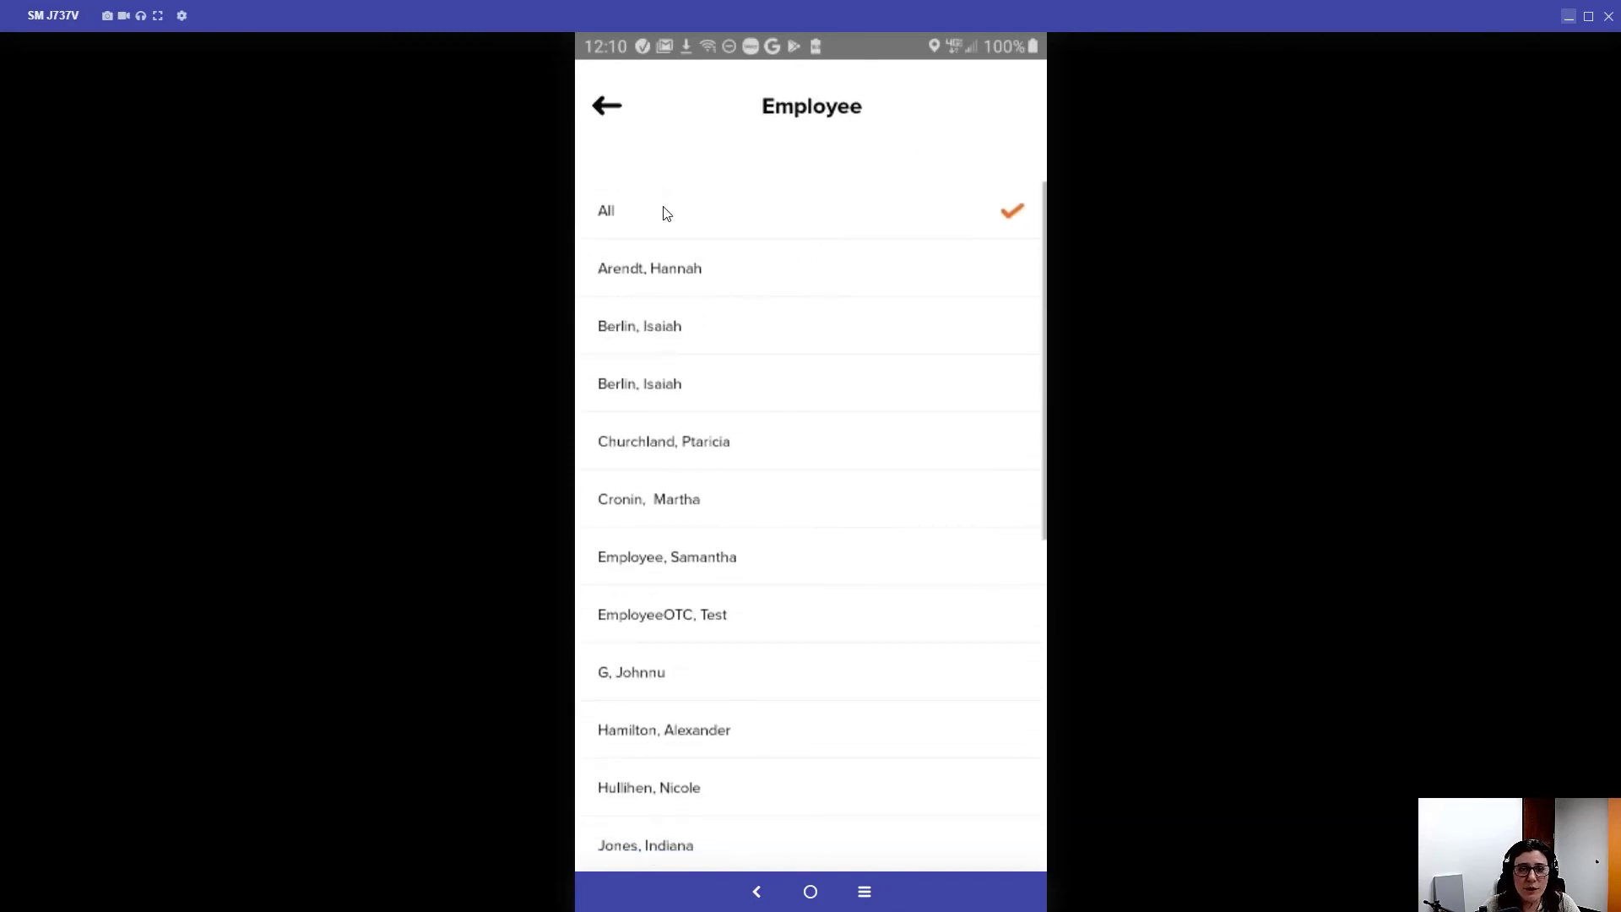
{"action": "left_click", "coordinate": [608, 105]}
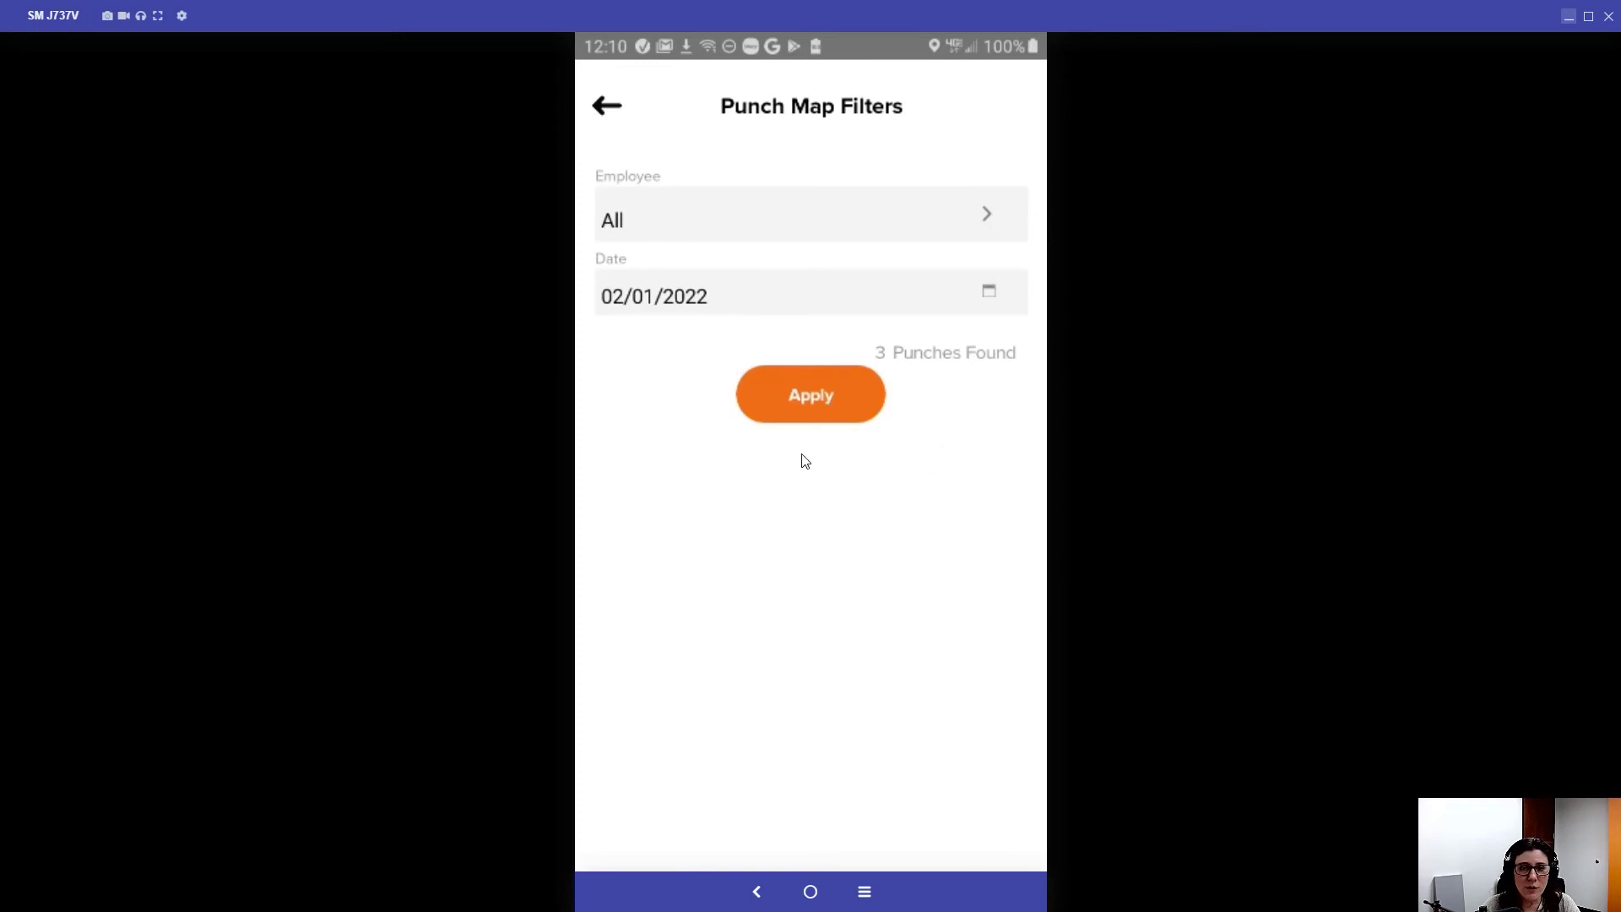
{"action": "left_click", "coordinate": [609, 107]}
{"action": "left_click", "coordinate": [609, 98]}
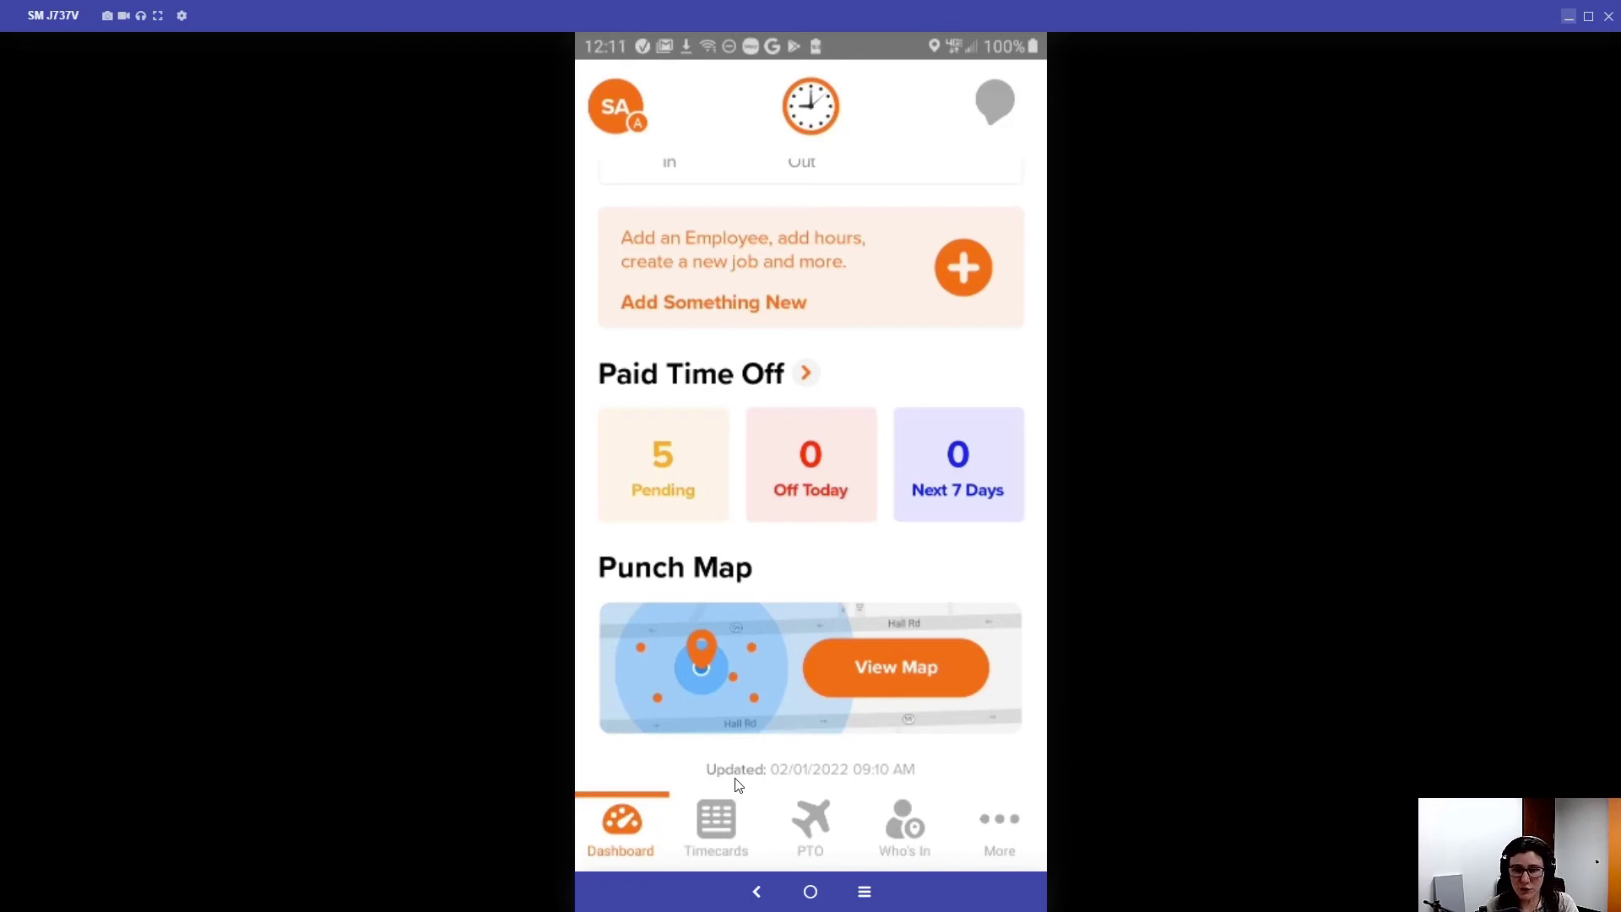
Switch to the PTO section and dismiss the select-an-employee warning on a new request.
{"action": "left_click", "coordinate": [718, 829]}
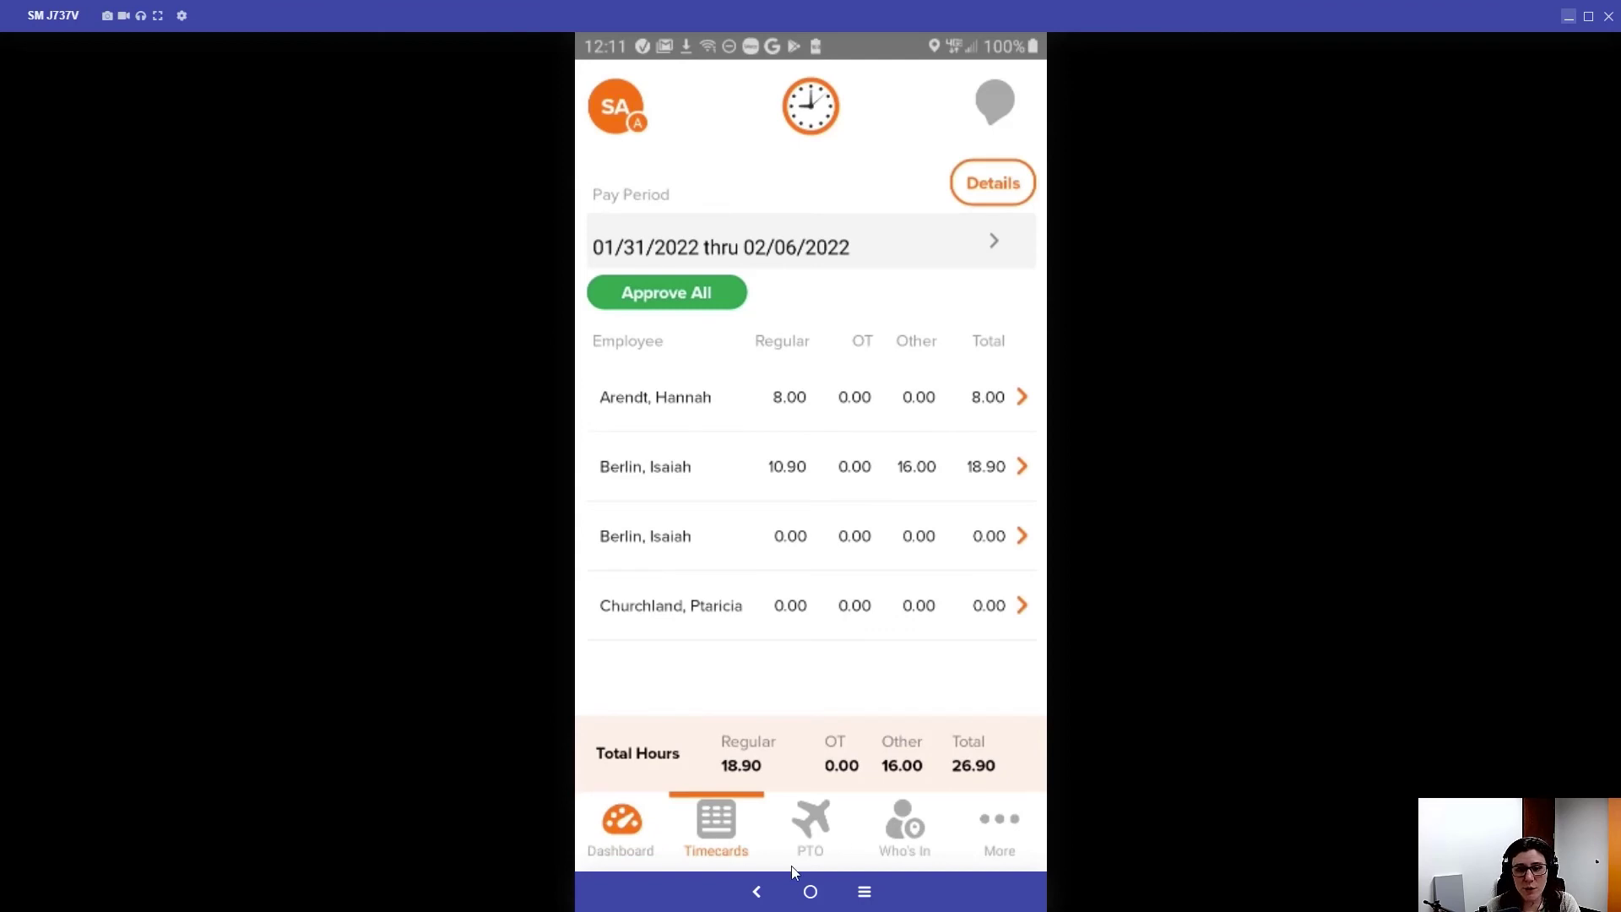
{"action": "left_click", "coordinate": [811, 828]}
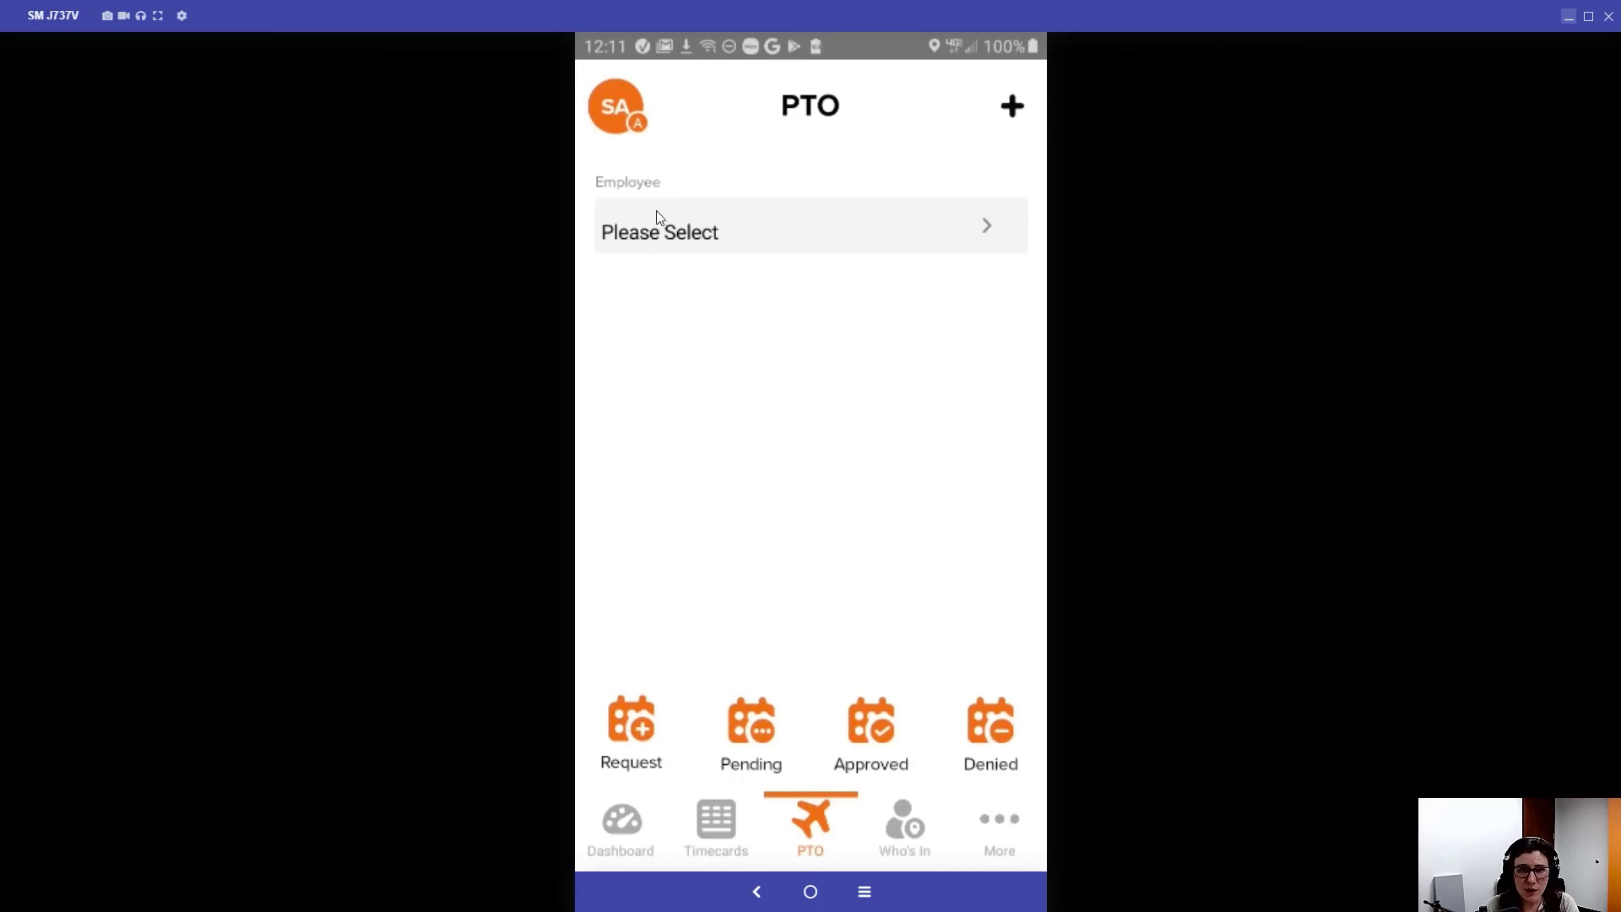
{"action": "left_click", "coordinate": [739, 245]}
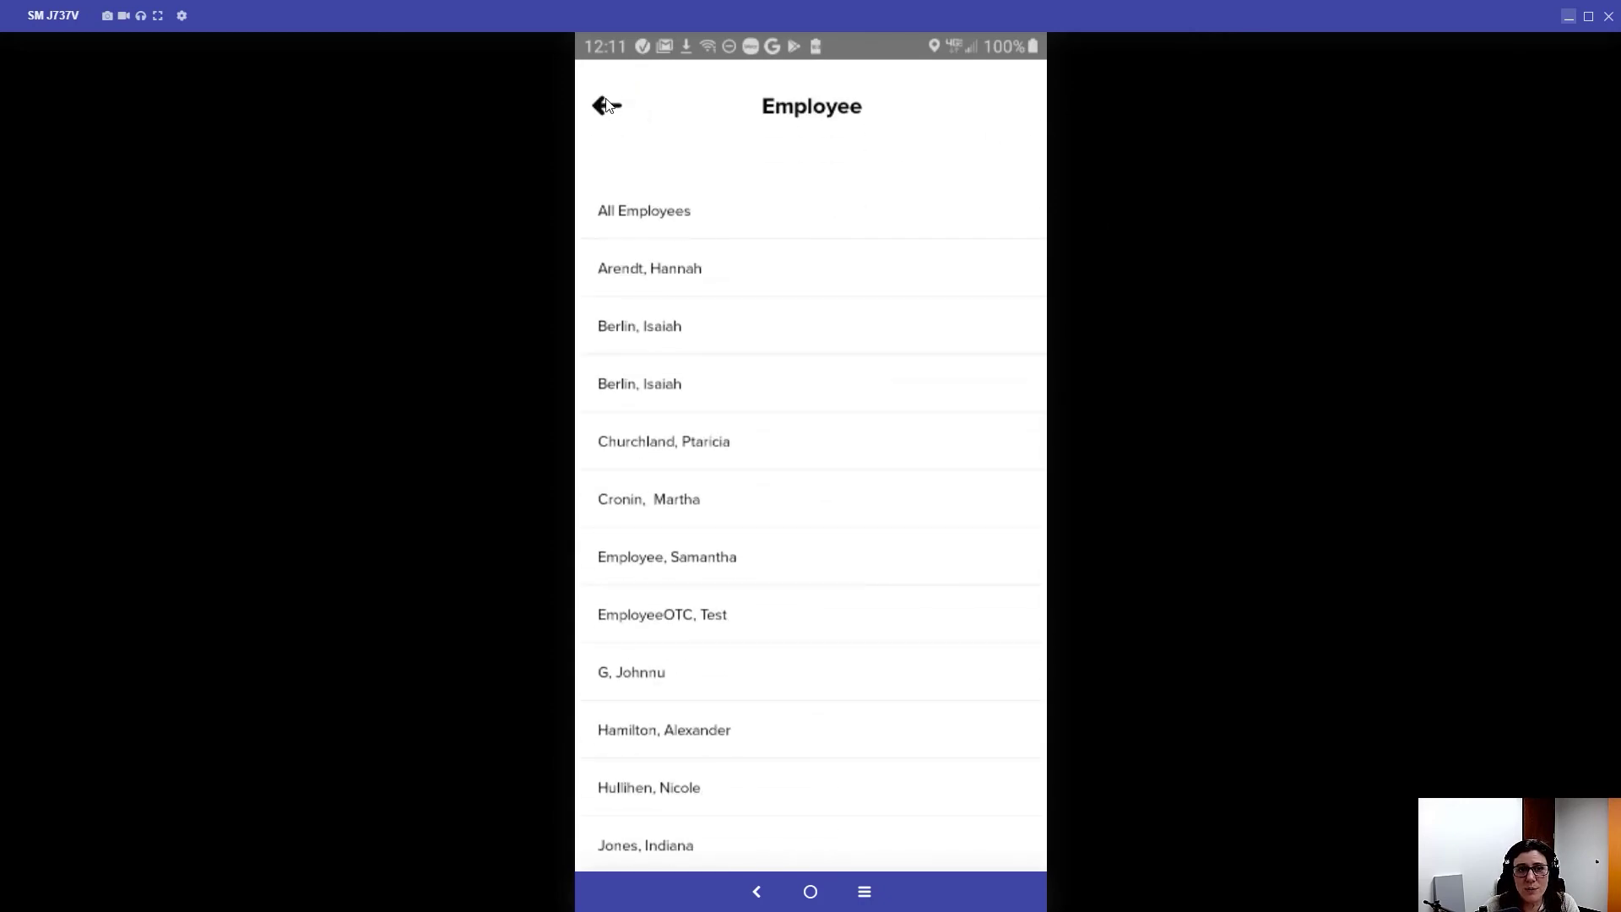
{"action": "left_click", "coordinate": [608, 105]}
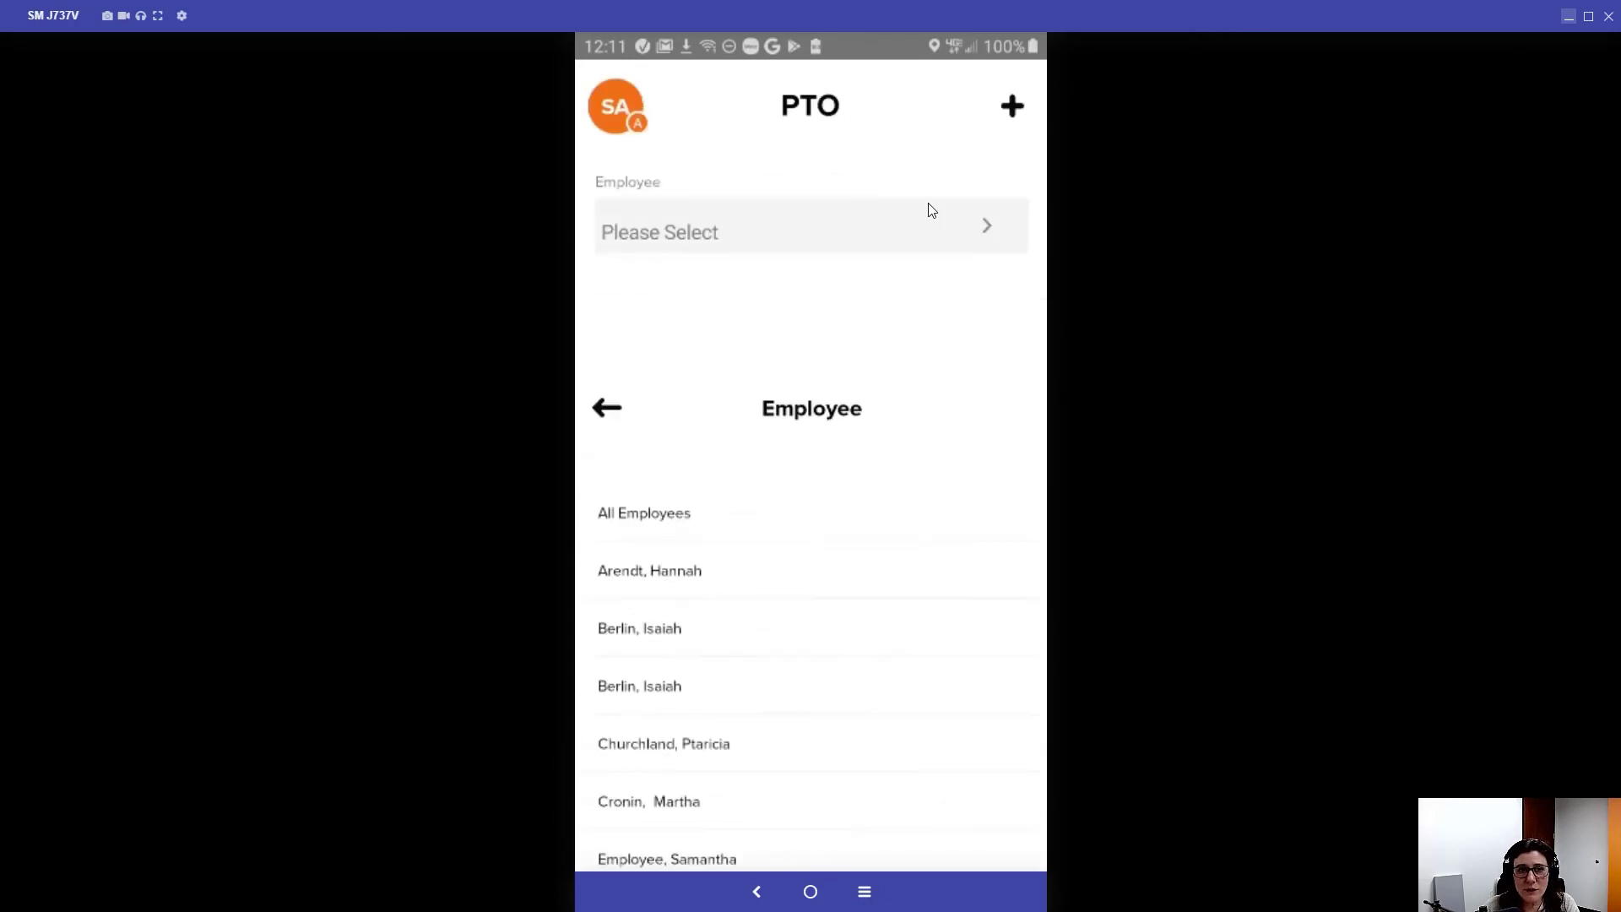
{"action": "left_click", "coordinate": [1011, 110]}
{"action": "left_click", "coordinate": [965, 502]}
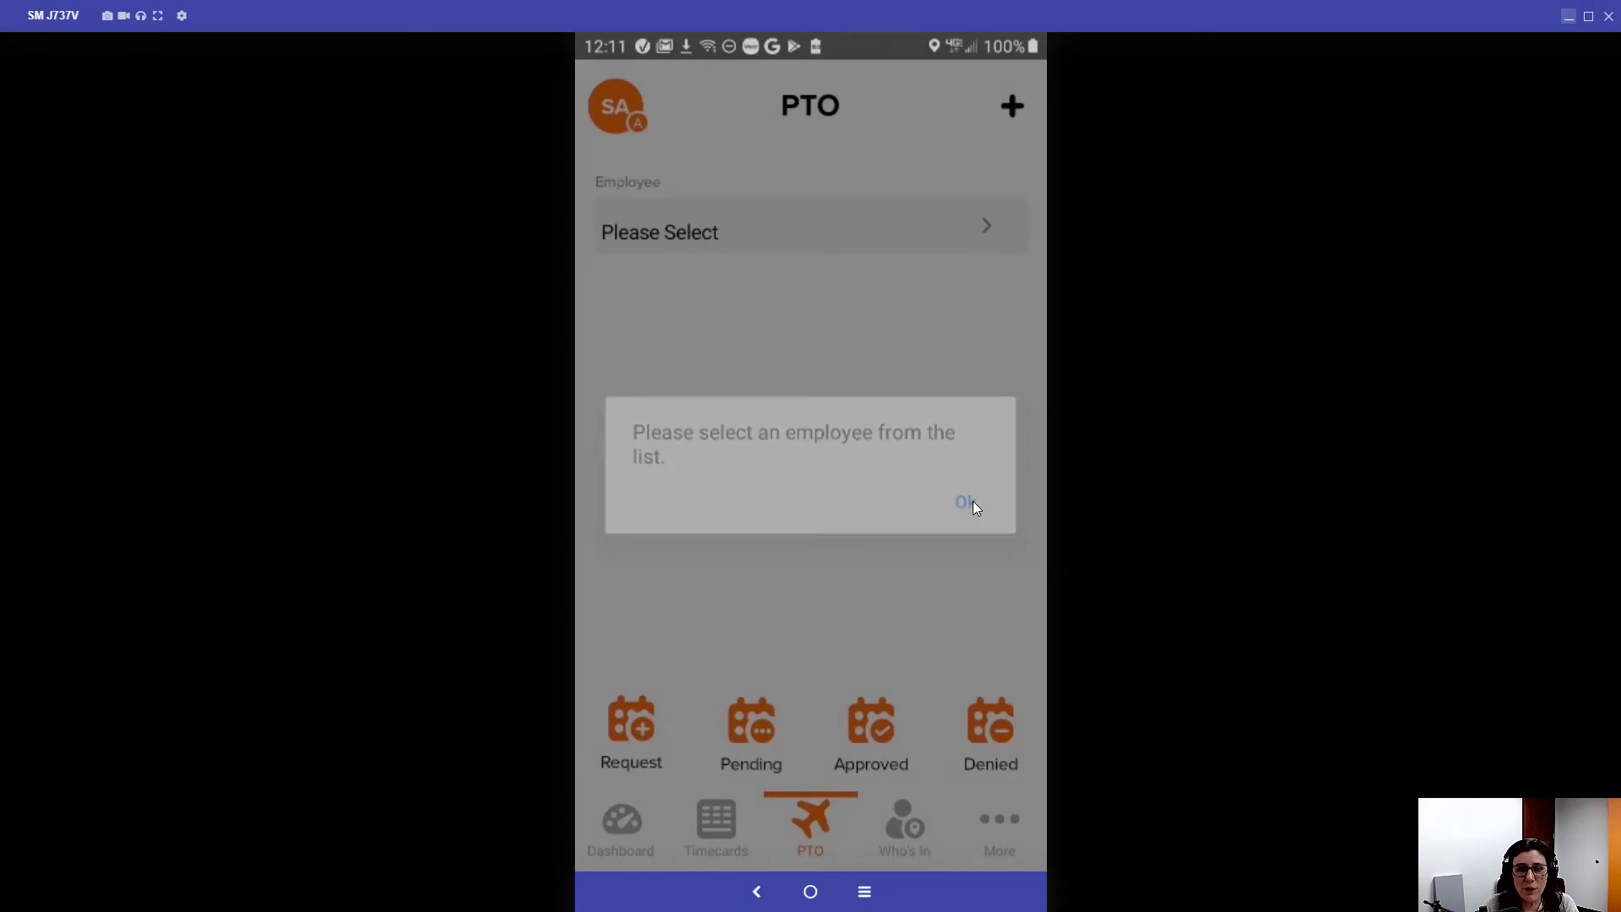
{"action": "left_click", "coordinate": [817, 229]}
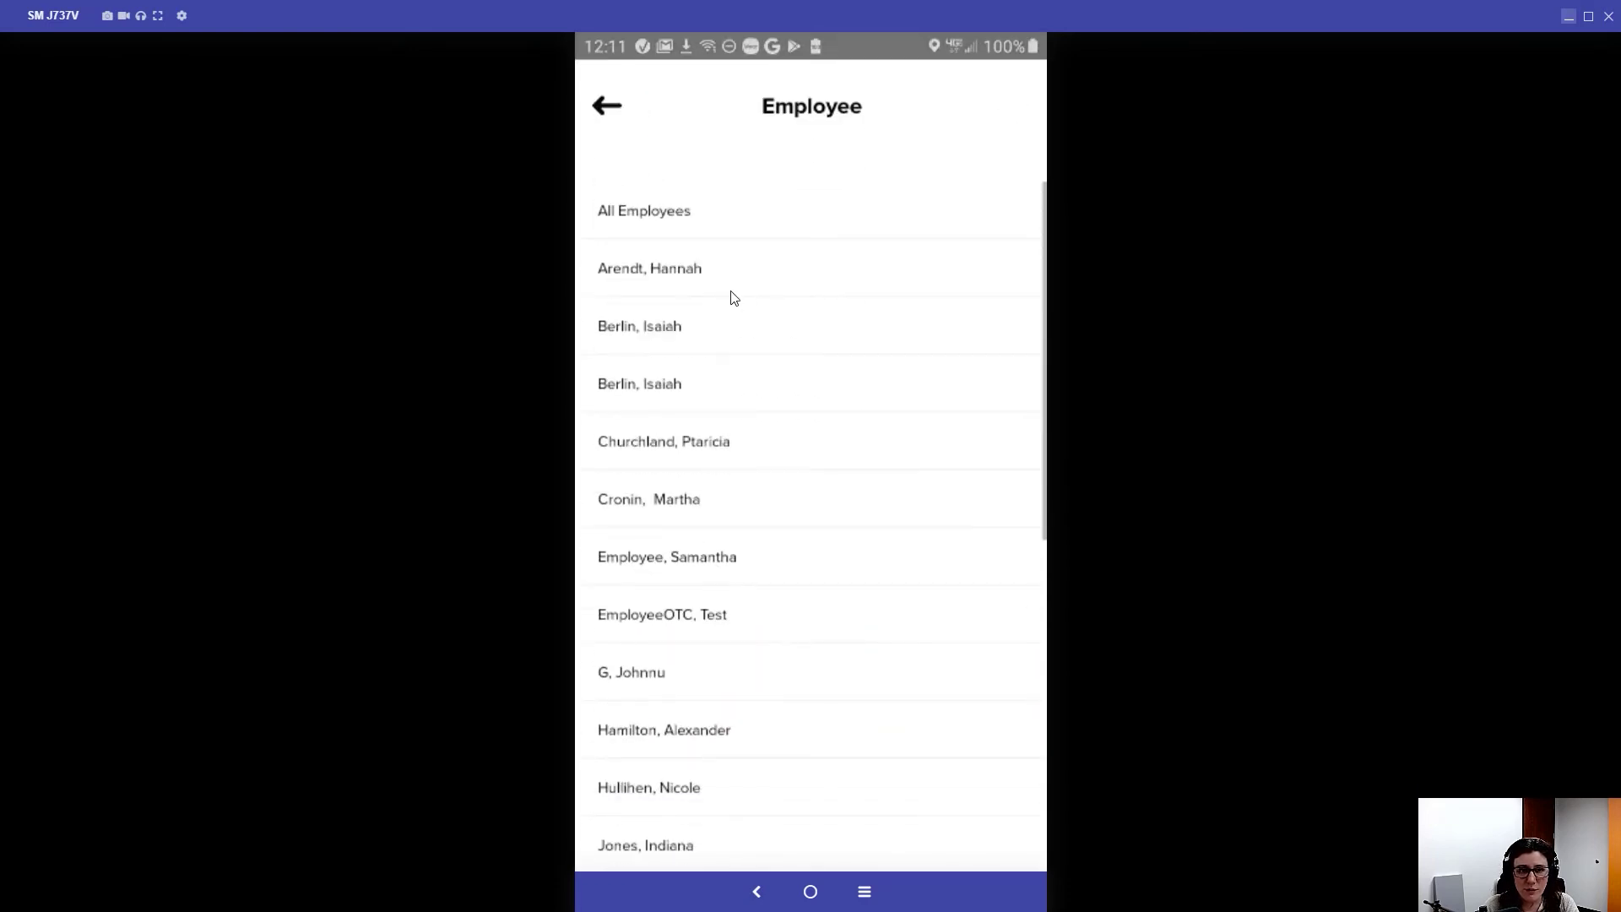
{"action": "left_click", "coordinate": [683, 330]}
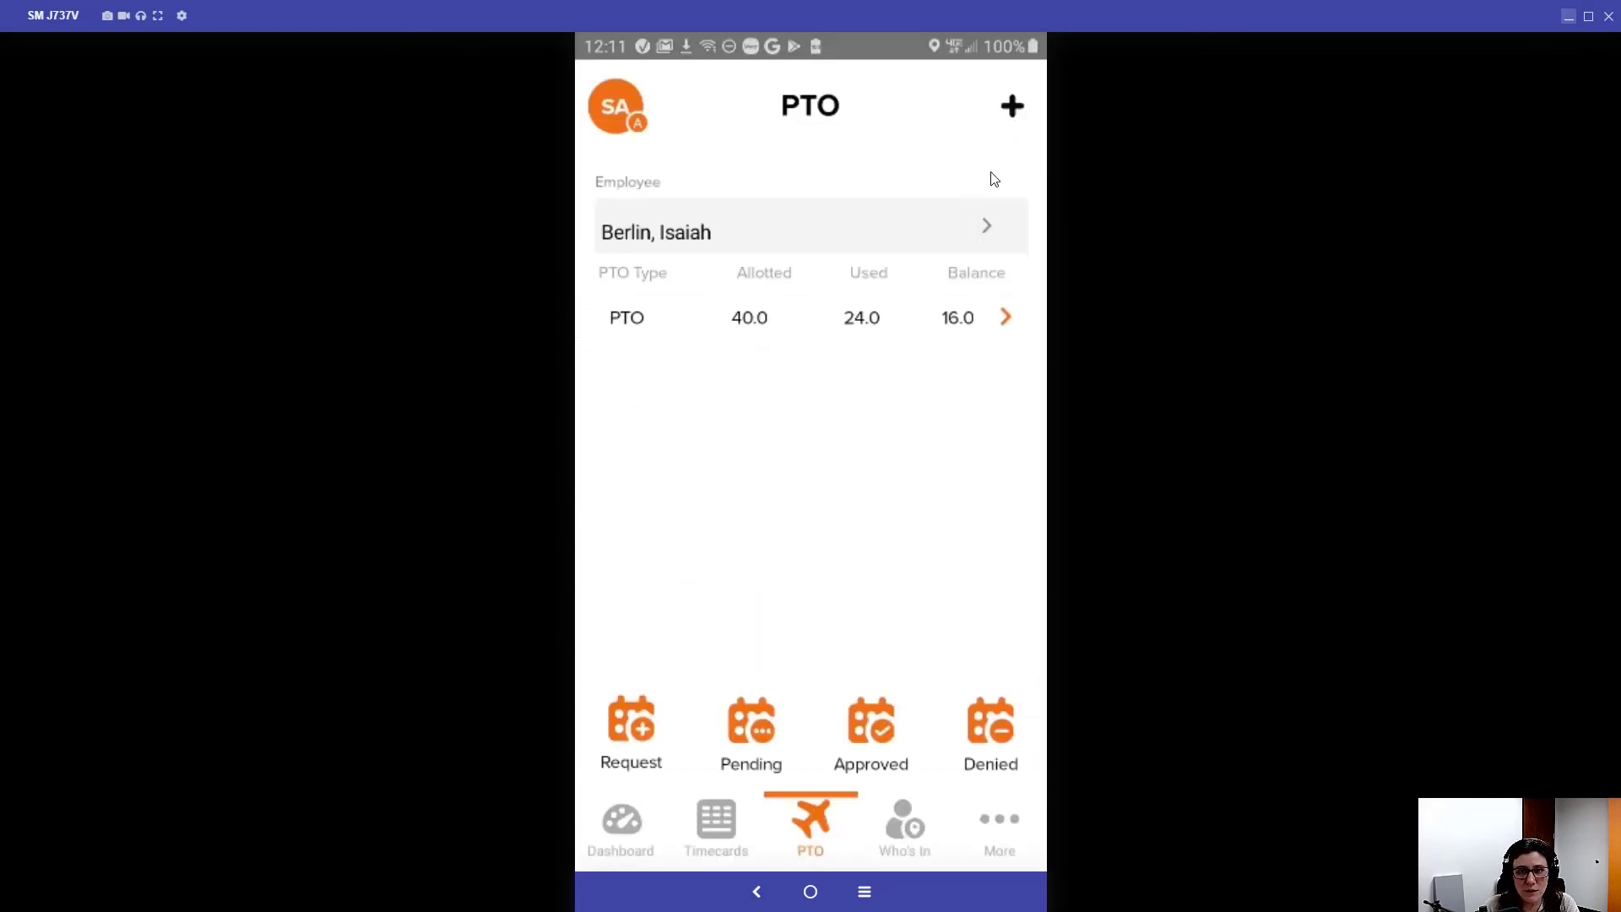
{"action": "left_click", "coordinate": [1015, 107]}
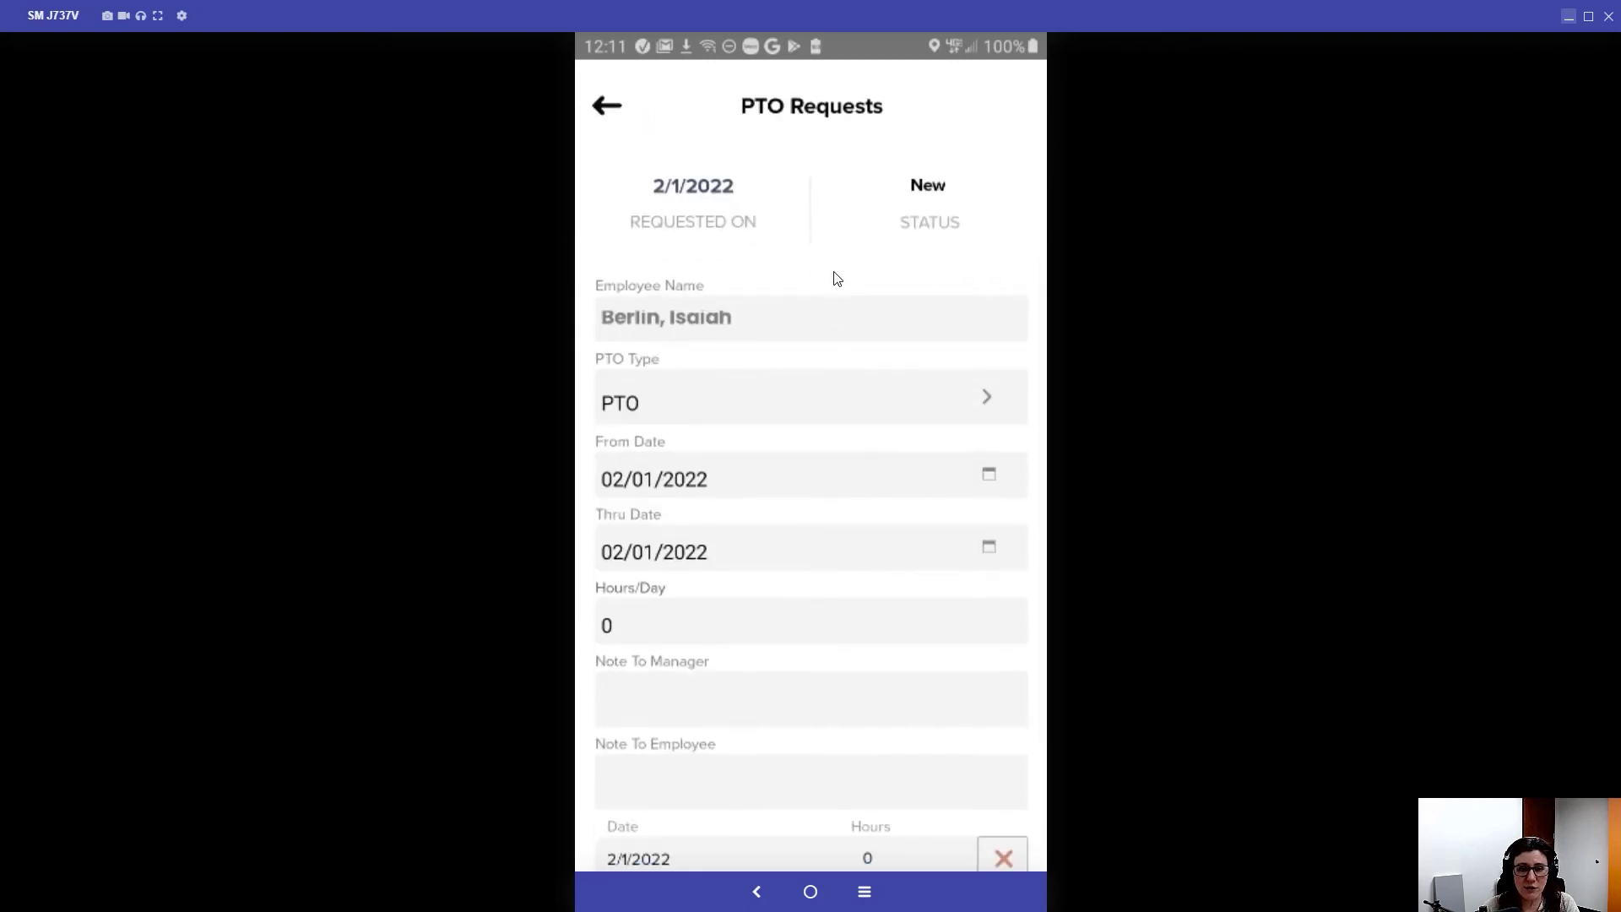
{"action": "scroll", "coordinate": [810, 405], "scroll_direction": "down", "scroll_amount": 3}
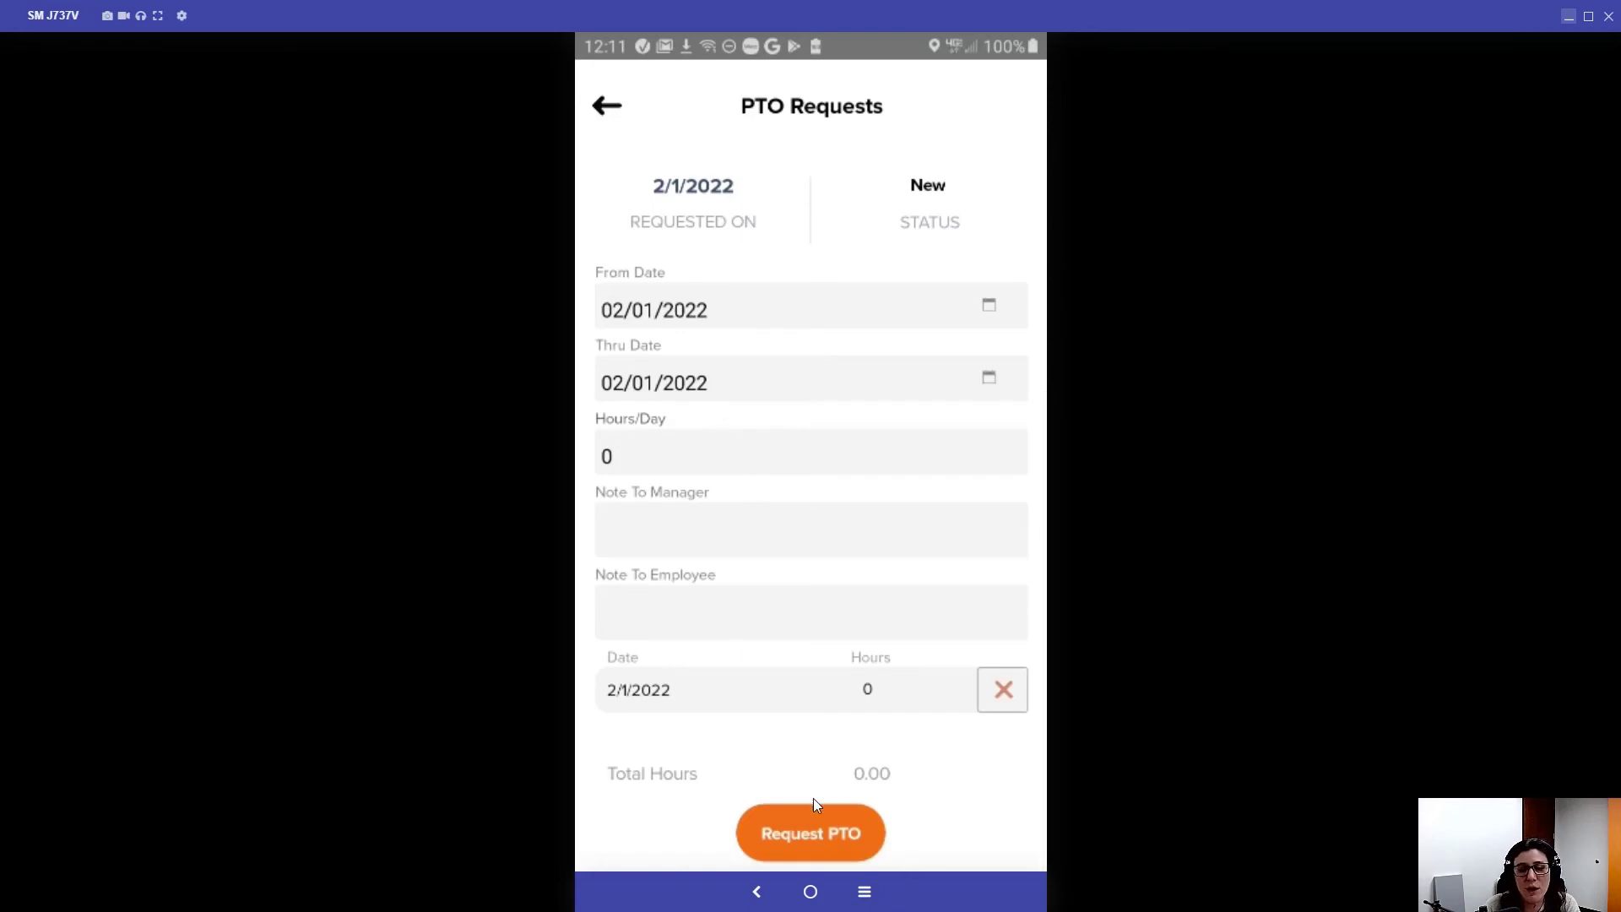
{"action": "left_click", "coordinate": [609, 107]}
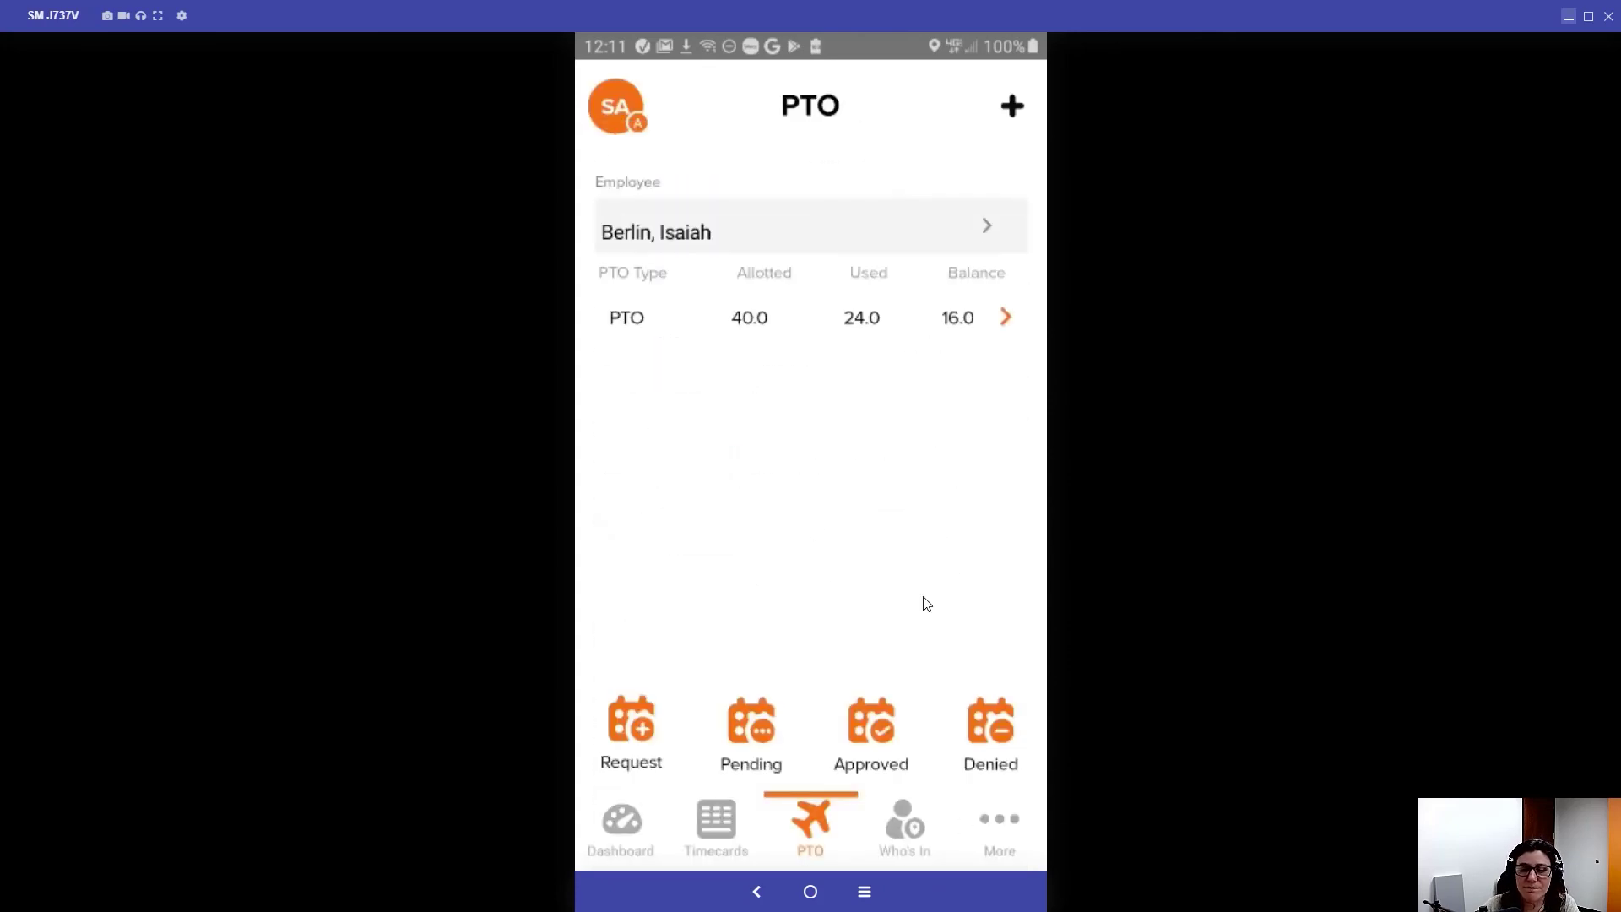
{"action": "left_click", "coordinate": [908, 833]}
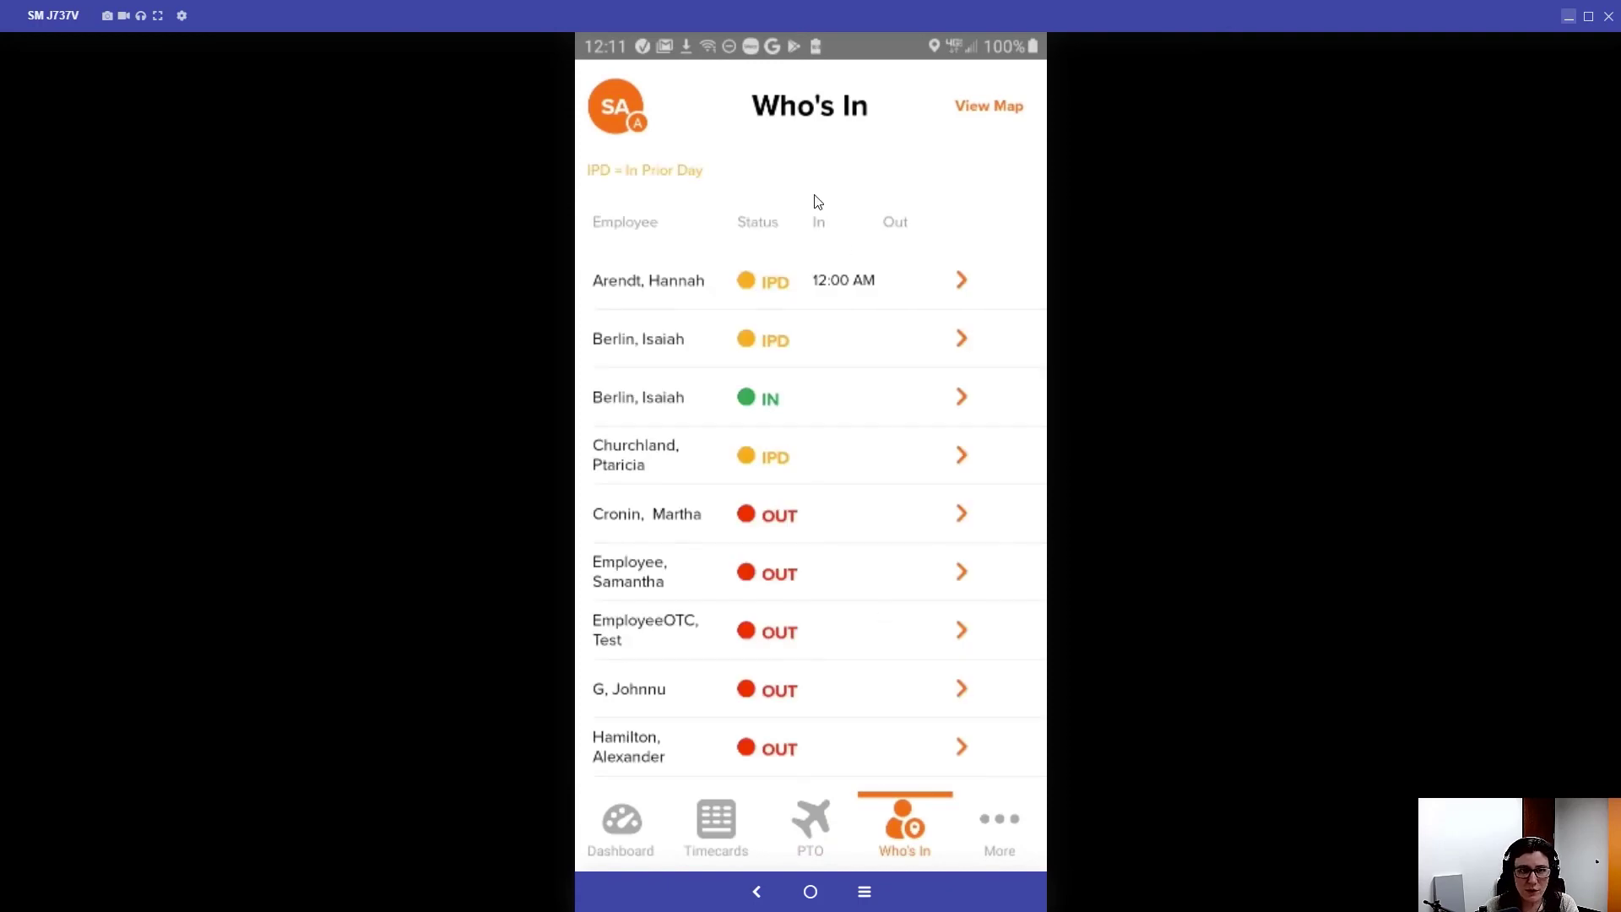
{"action": "scroll", "coordinate": [963, 396], "scroll_direction": "down", "scroll_amount": 5}
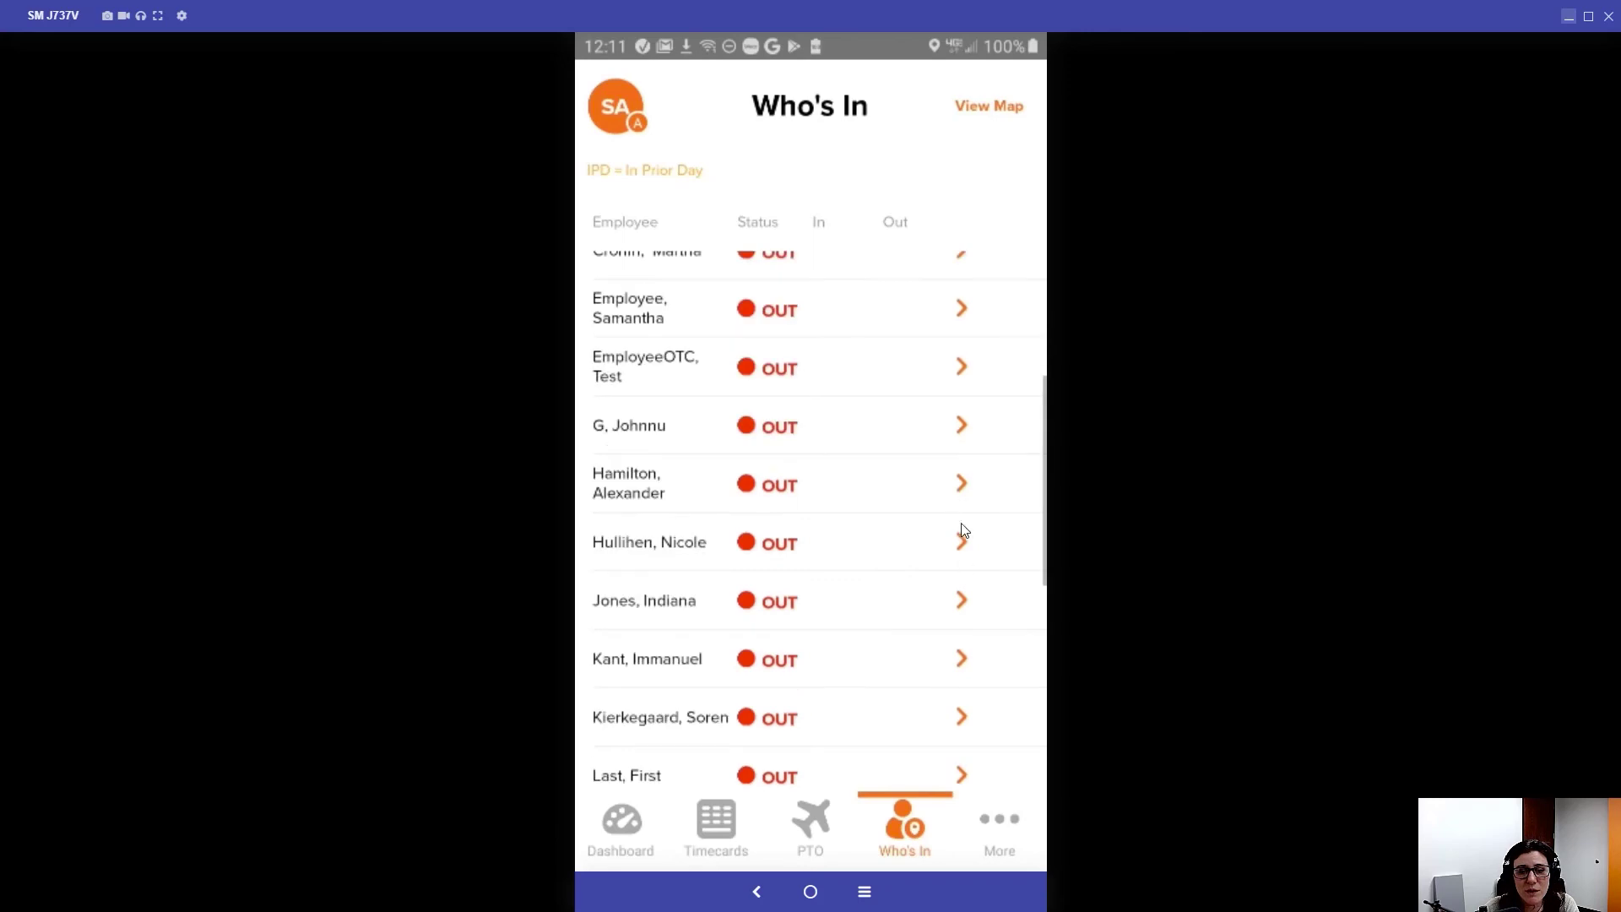
{"action": "scroll", "coordinate": [950, 456], "scroll_direction": "up", "scroll_amount": 6}
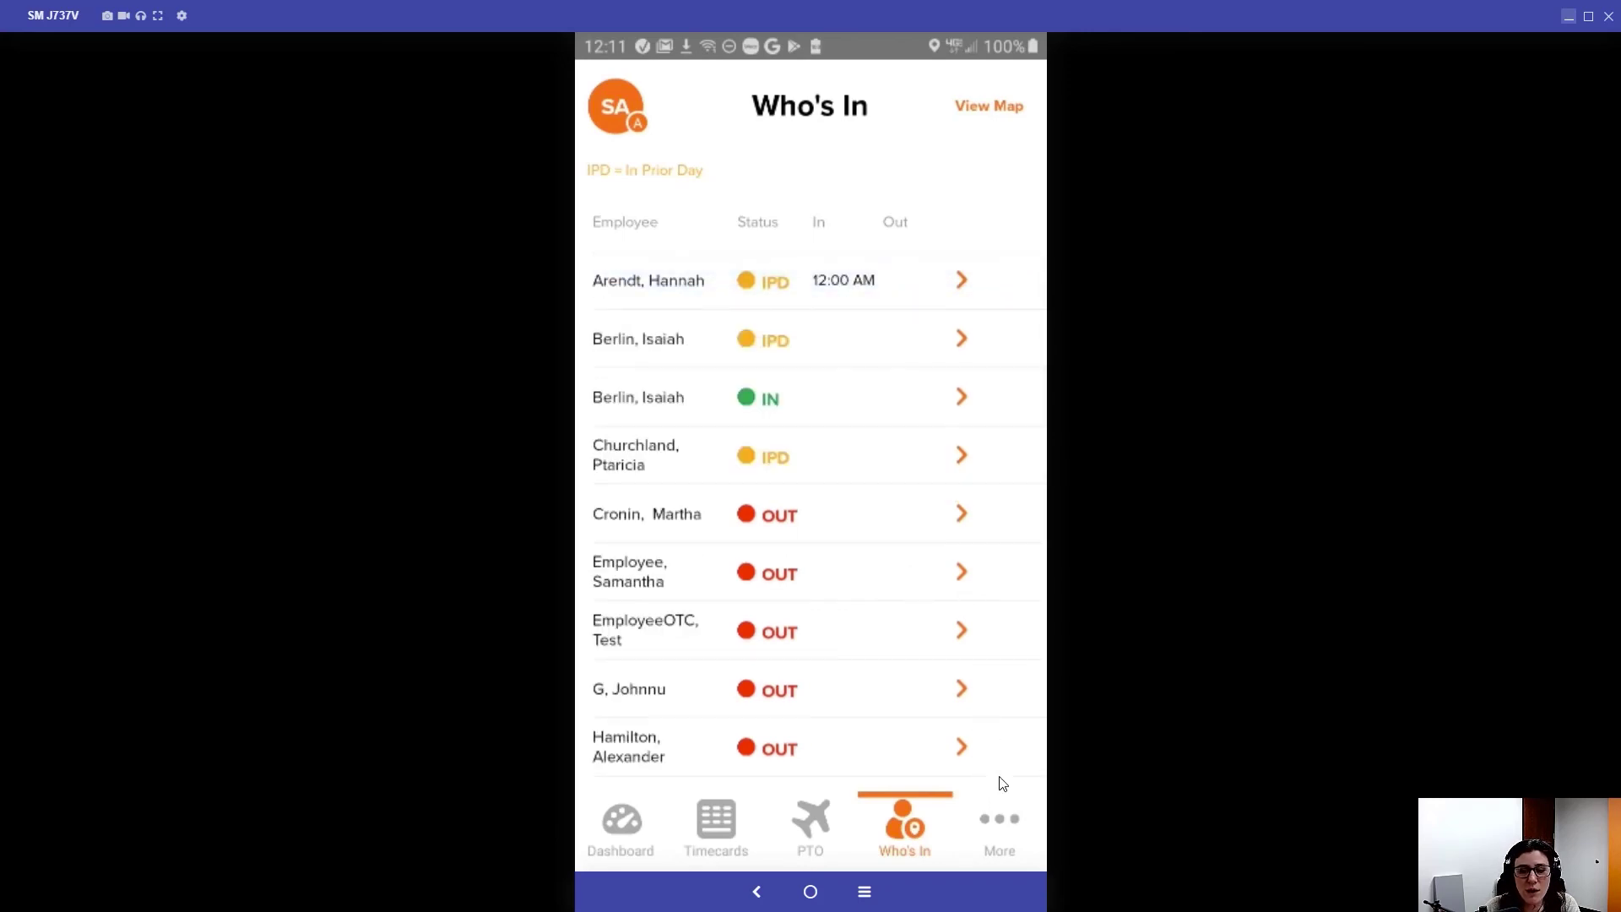
Bring up the More menu from the bottom bar.
{"action": "left_click", "coordinate": [1010, 824]}
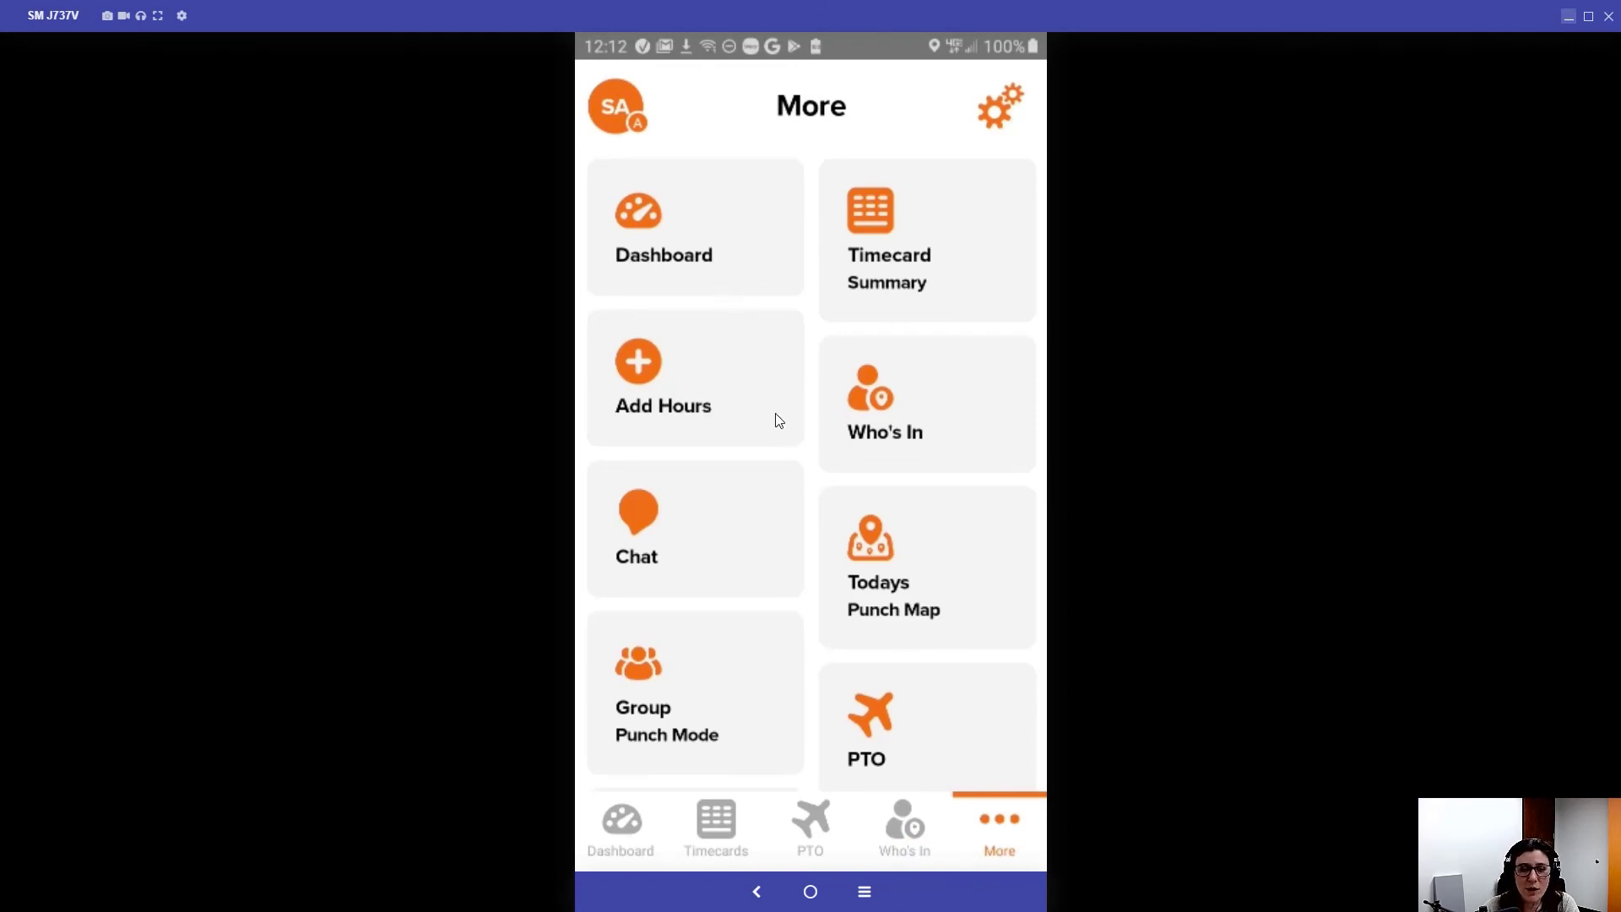
{"action": "scroll", "coordinate": [776, 419], "scroll_direction": "down", "scroll_amount": 3}
{"action": "scroll", "coordinate": [783, 443], "scroll_direction": "down", "scroll_amount": 1}
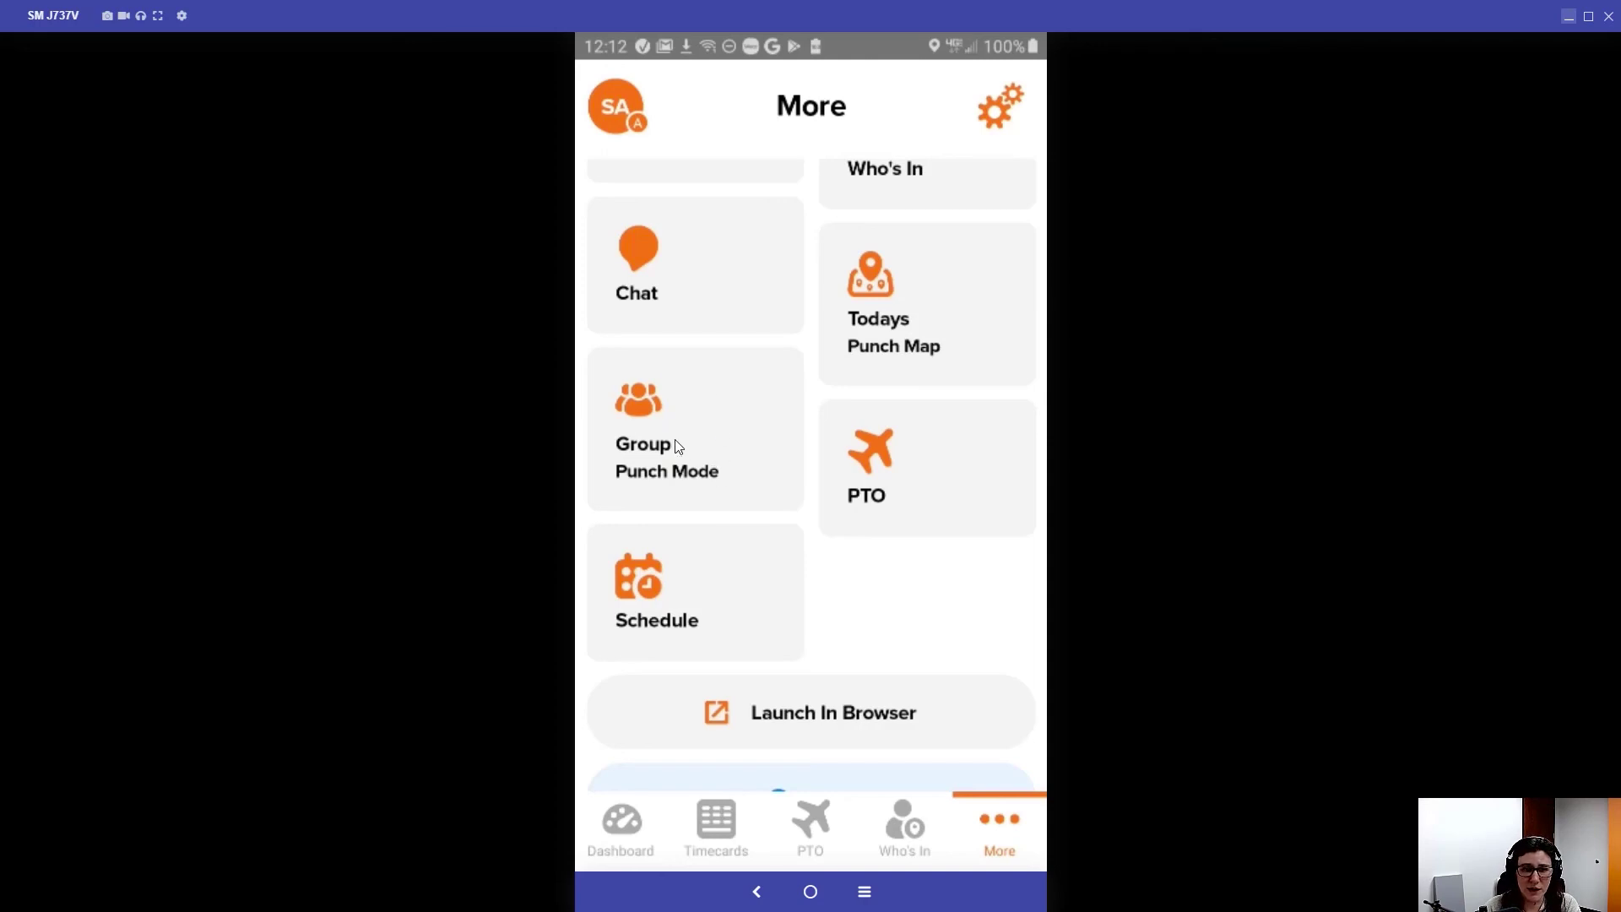
Preview Group Punch Mode and the employee schedule, cancelling both without changes.
{"action": "left_click", "coordinate": [677, 446]}
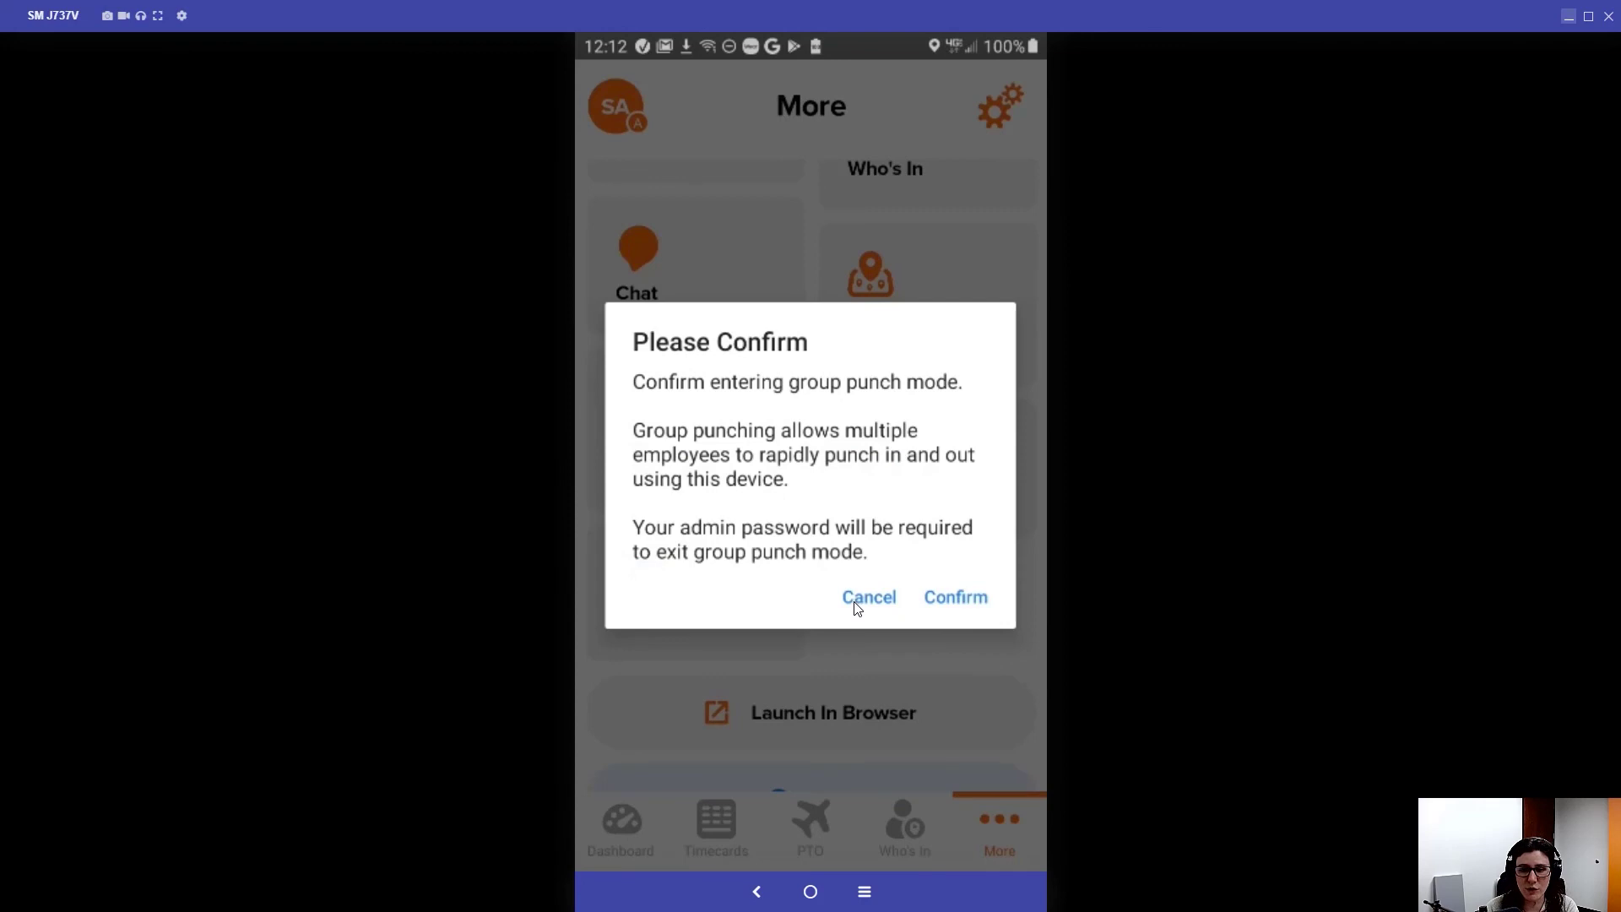
{"action": "left_click", "coordinate": [814, 587]}
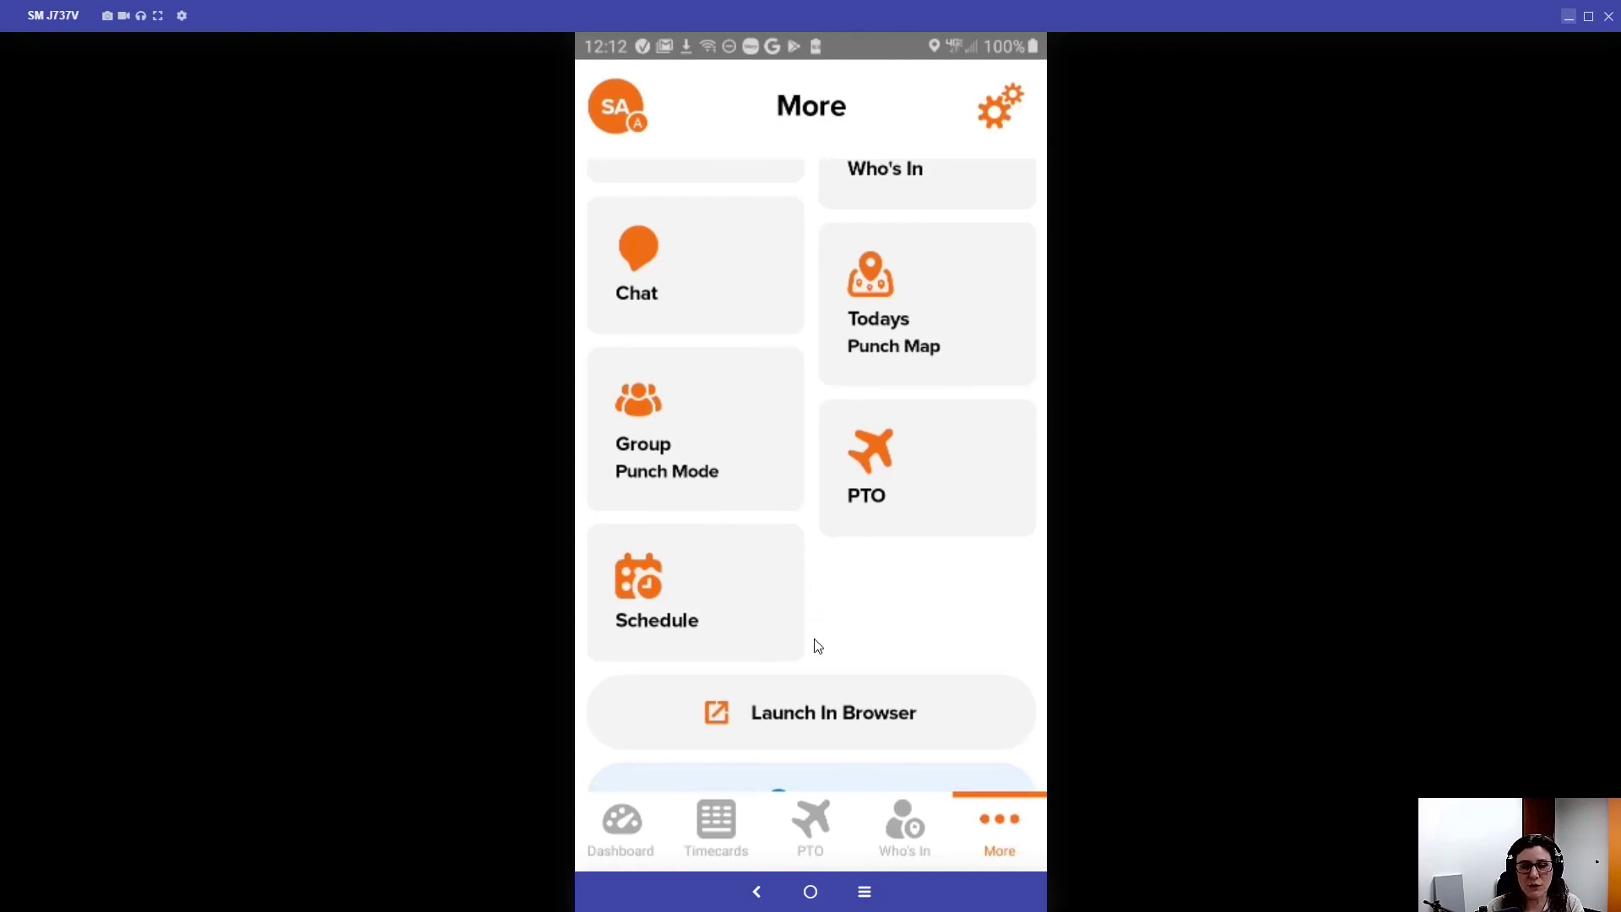
{"action": "left_click", "coordinate": [642, 589]}
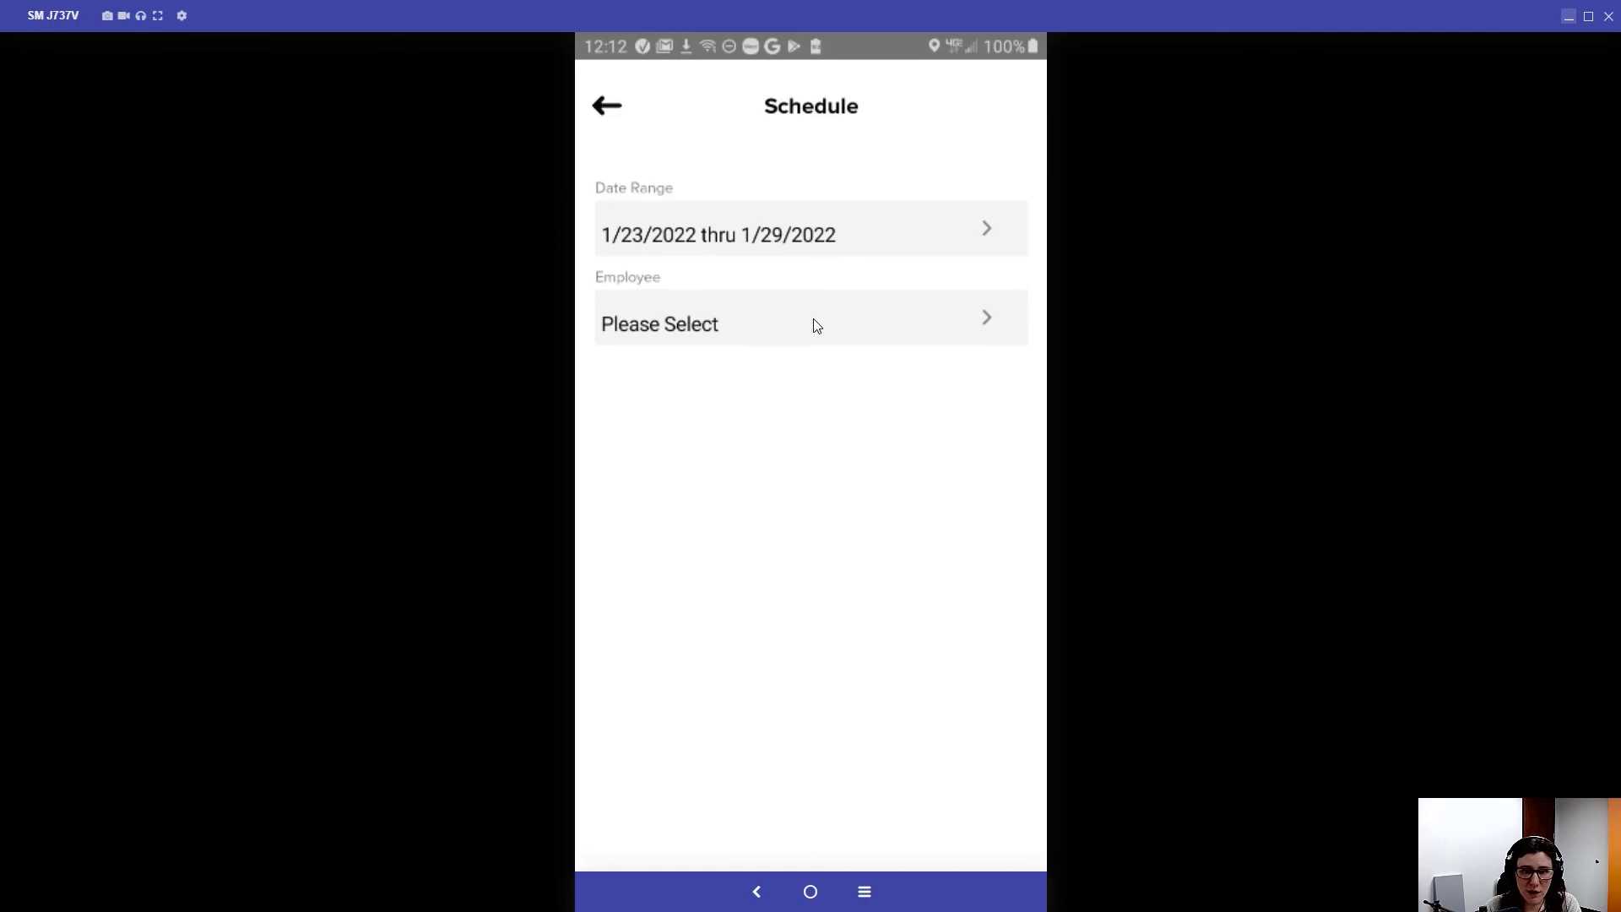
{"action": "left_click", "coordinate": [960, 325]}
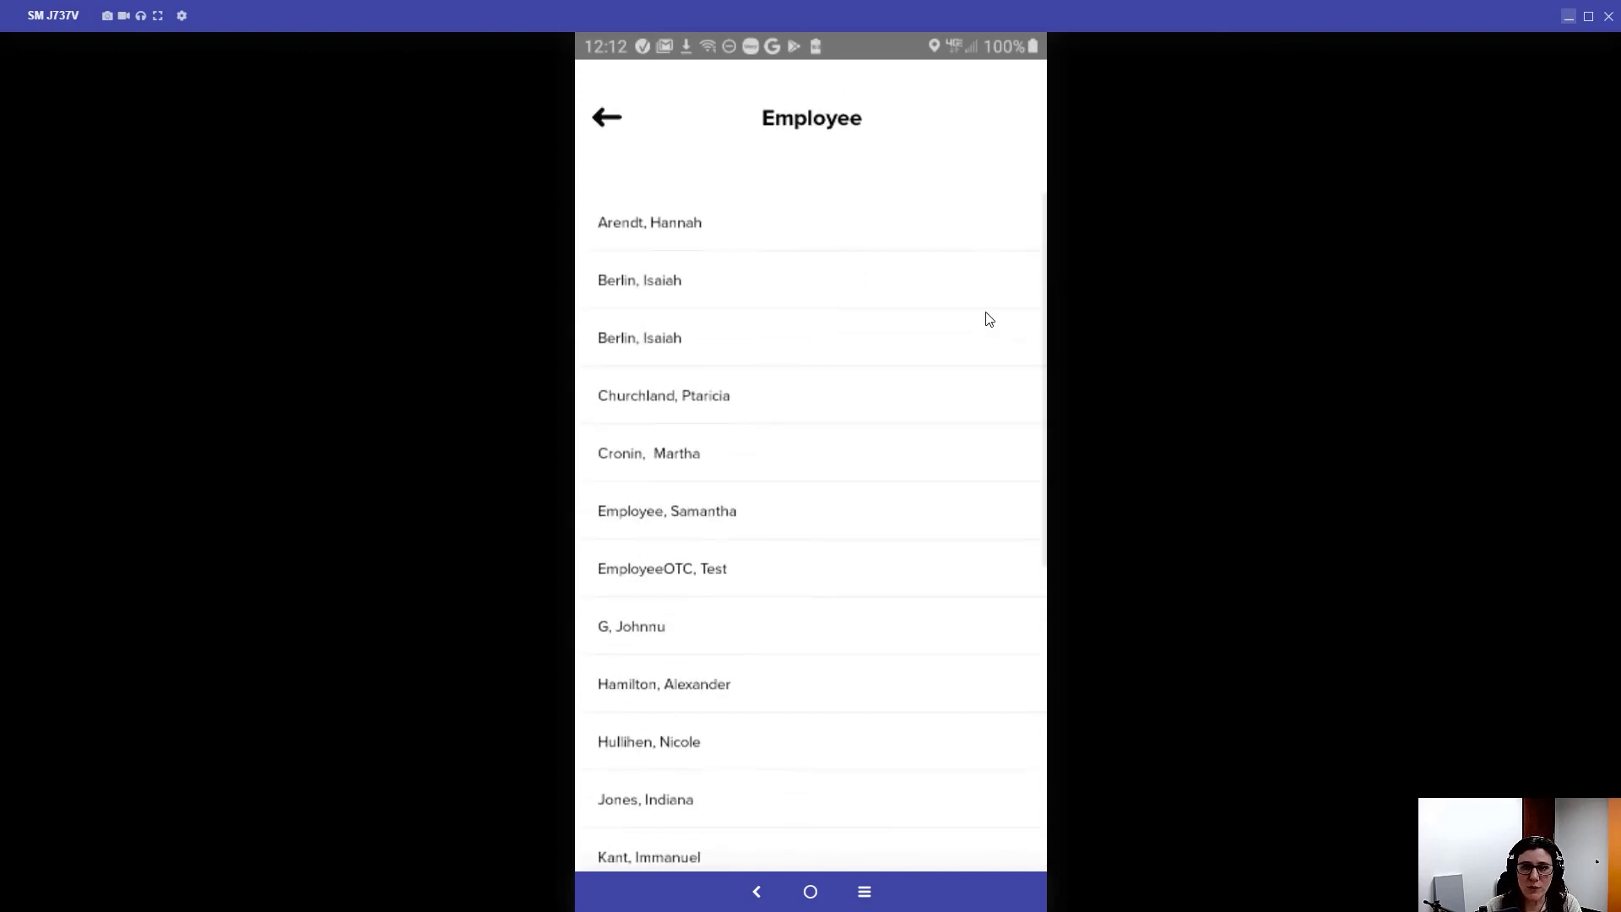
{"action": "left_click", "coordinate": [608, 105]}
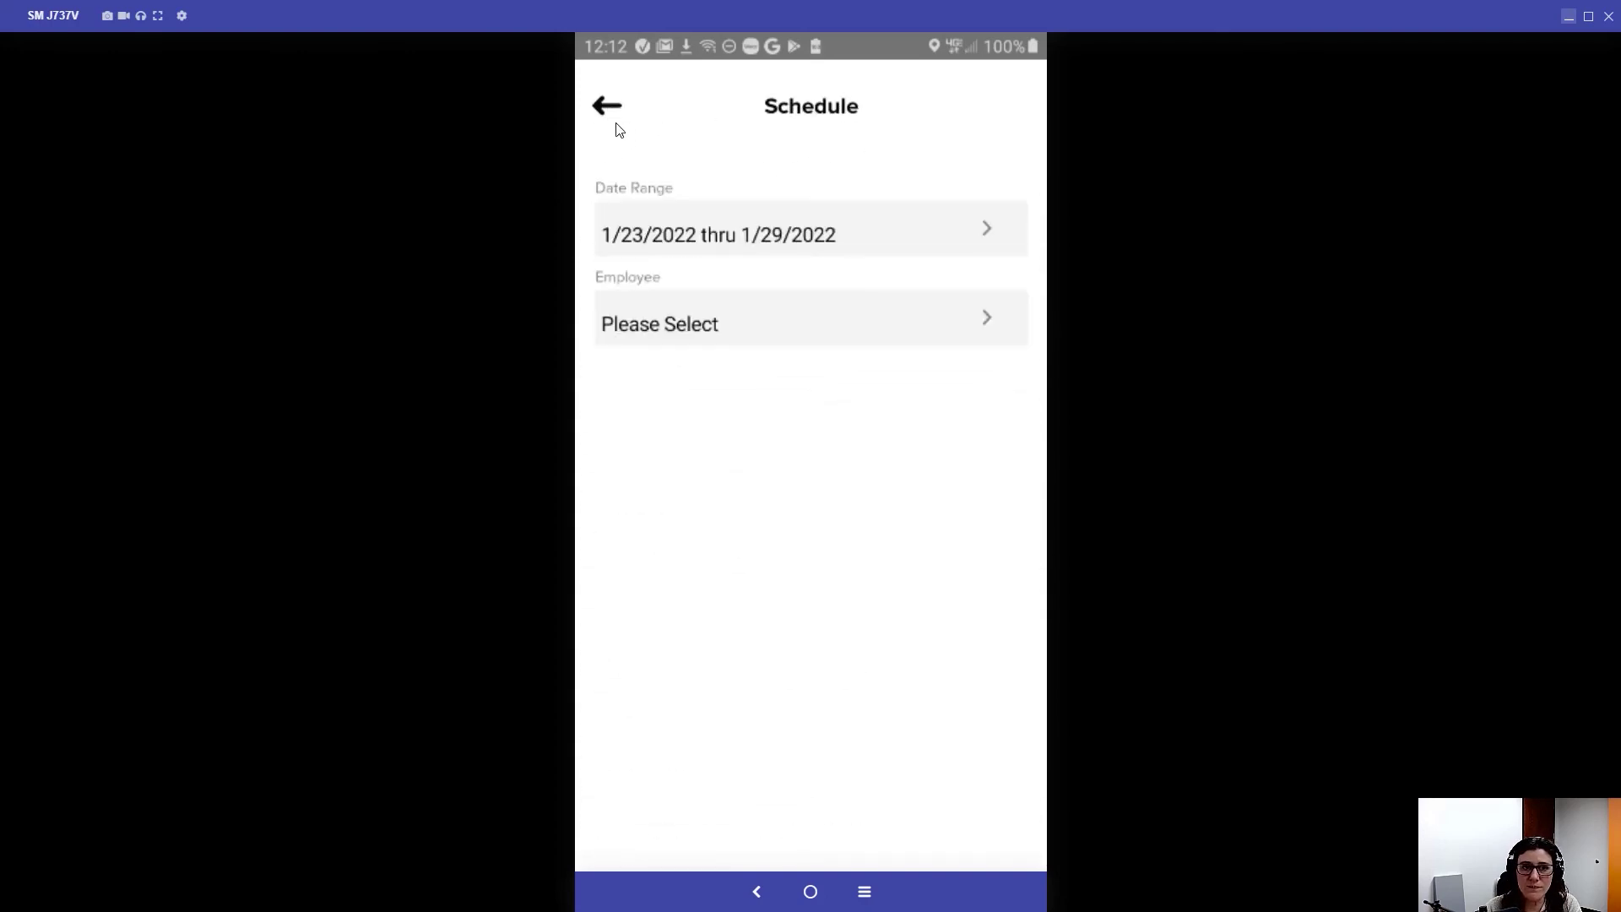
{"action": "left_click", "coordinate": [607, 167]}
{"action": "scroll", "coordinate": [862, 595], "scroll_direction": "up", "scroll_amount": 3}
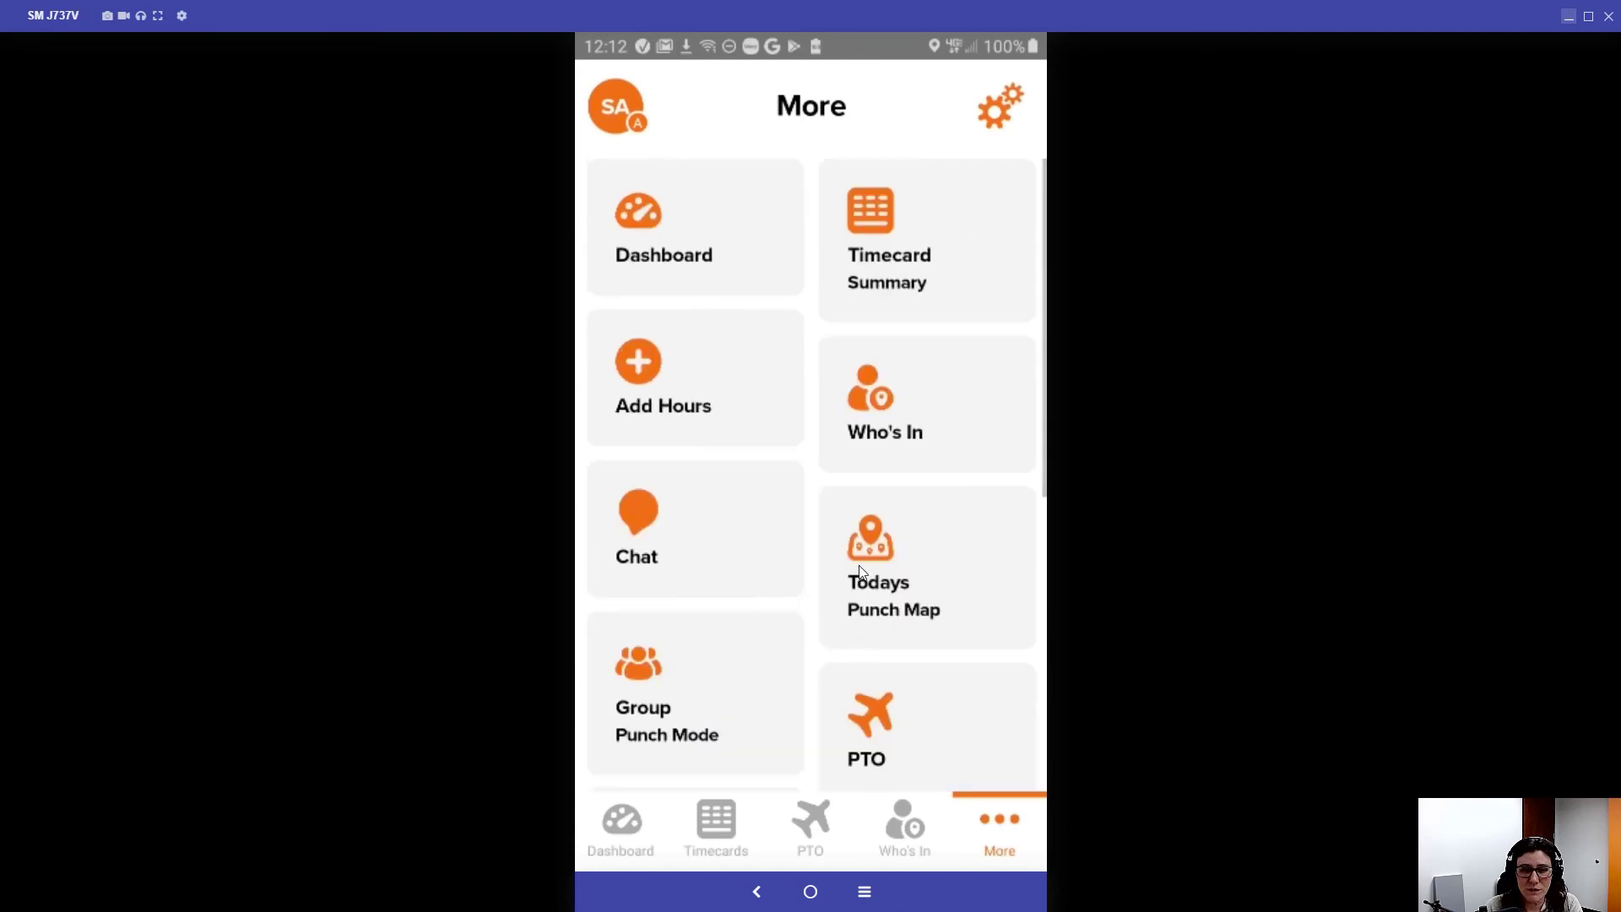
{"action": "scroll", "coordinate": [858, 570], "scroll_direction": "down", "scroll_amount": 3}
{"action": "scroll", "coordinate": [839, 640], "scroll_direction": "down", "scroll_amount": 3}
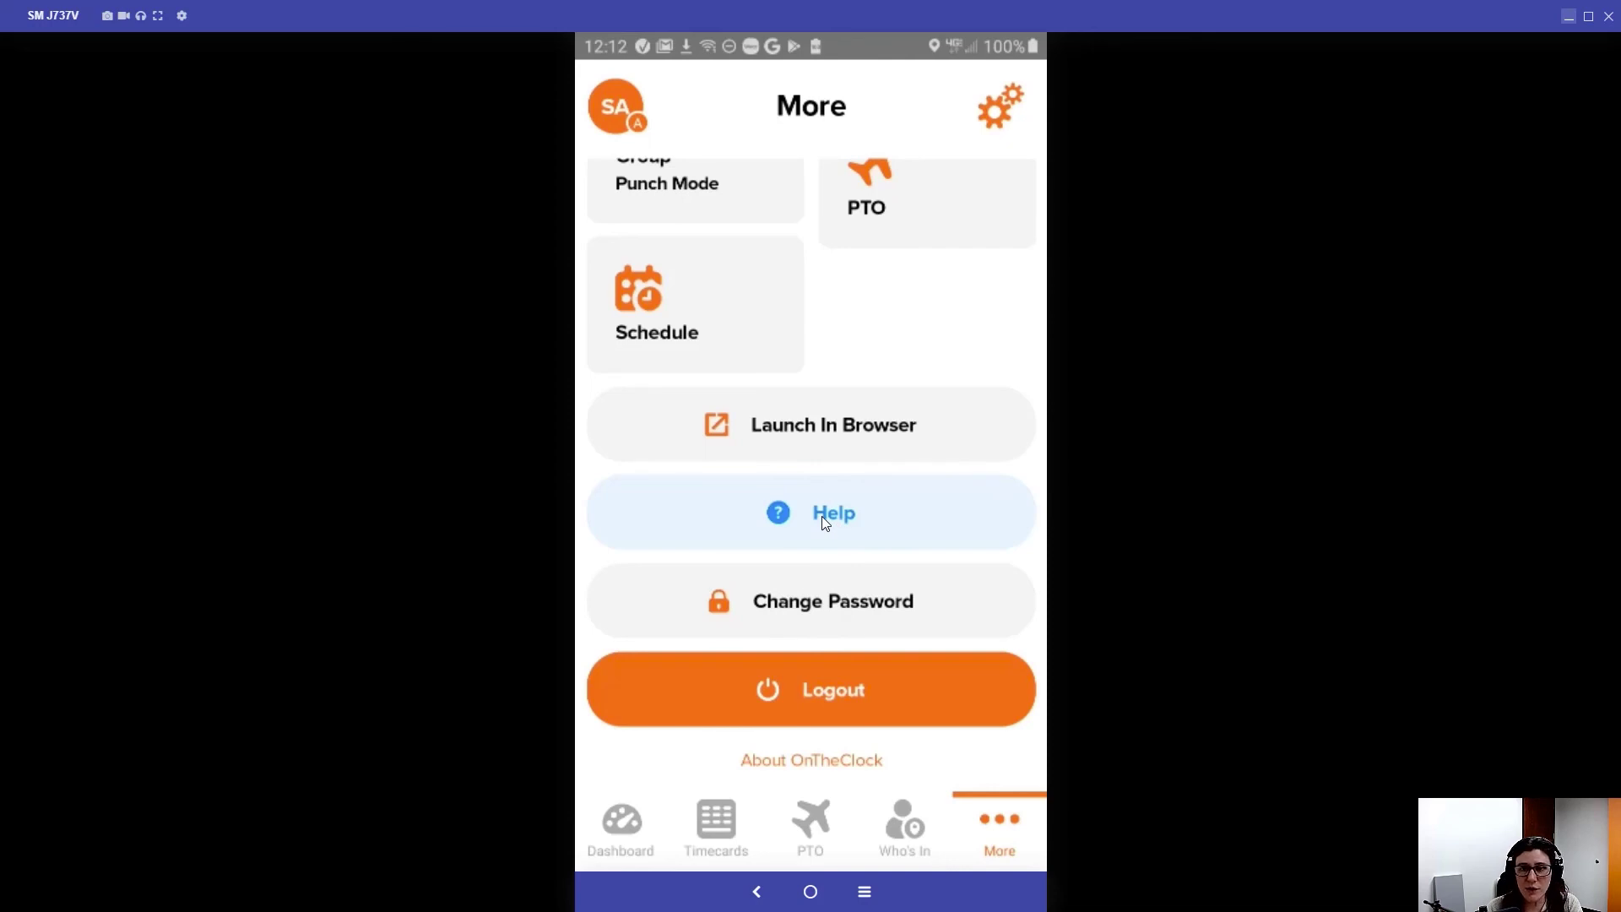
{"action": "left_click", "coordinate": [999, 113]}
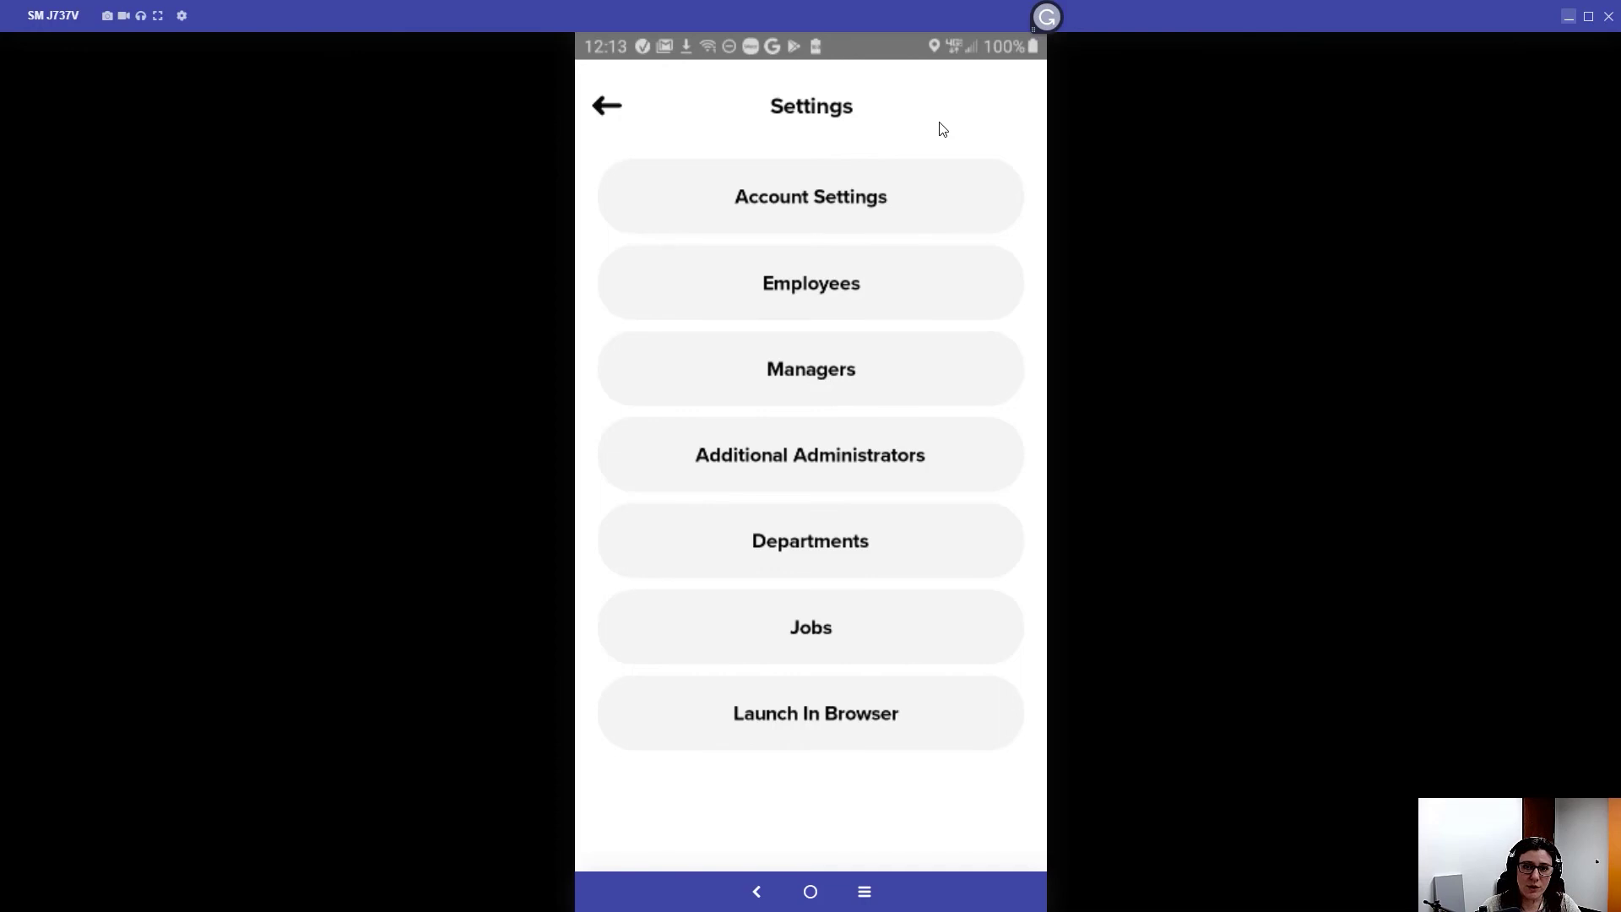
{"action": "left_click", "coordinate": [812, 301]}
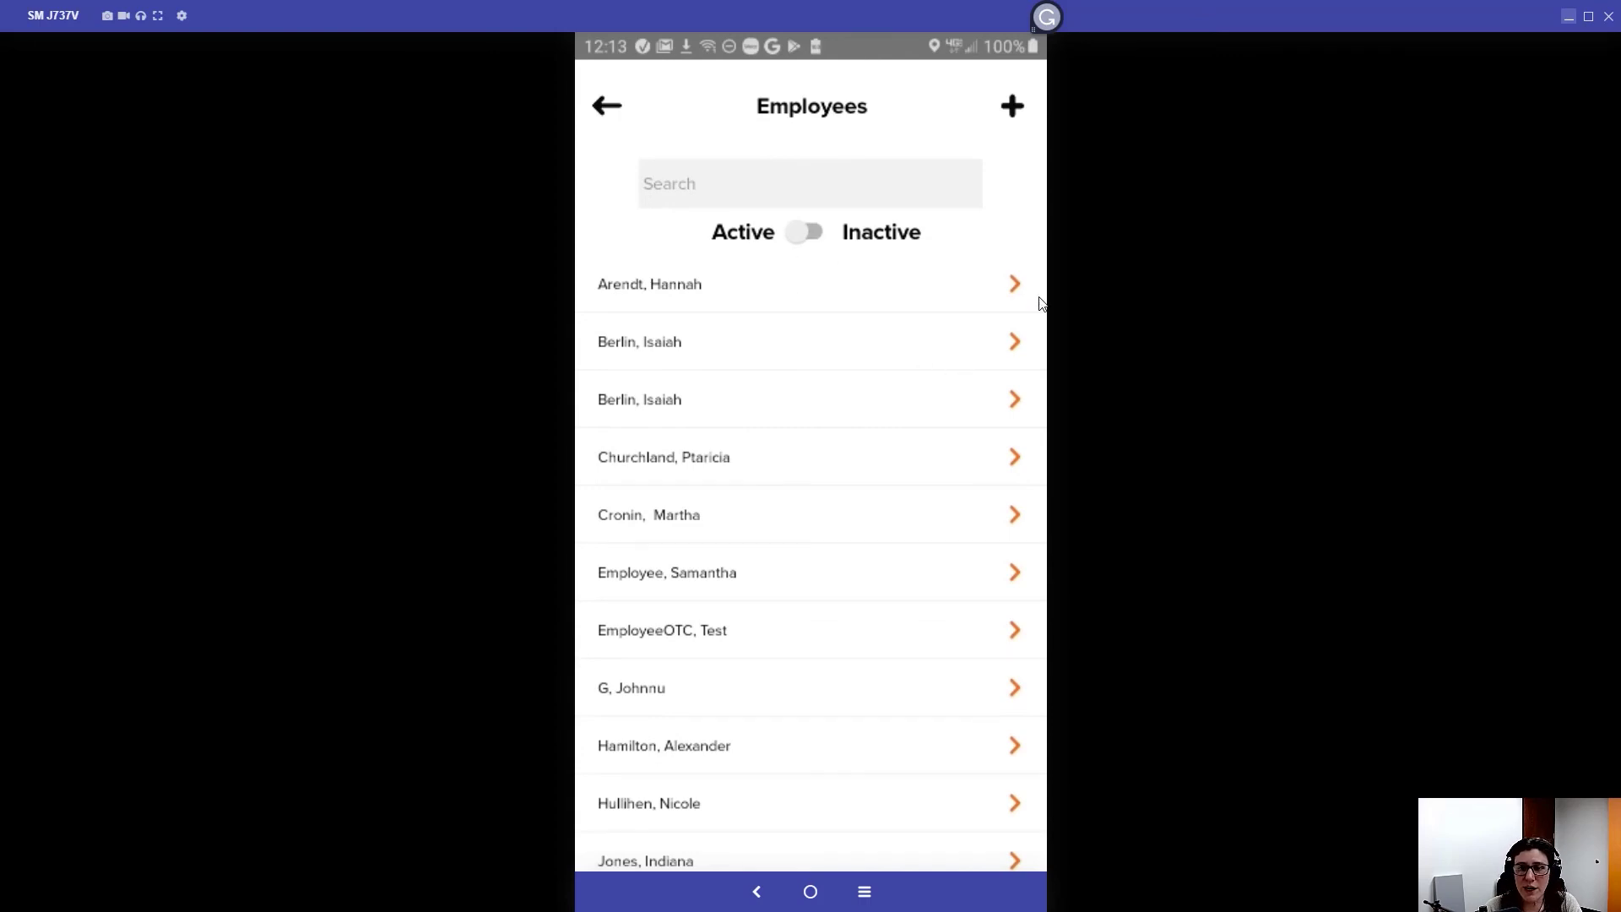
{"action": "left_click", "coordinate": [1016, 283]}
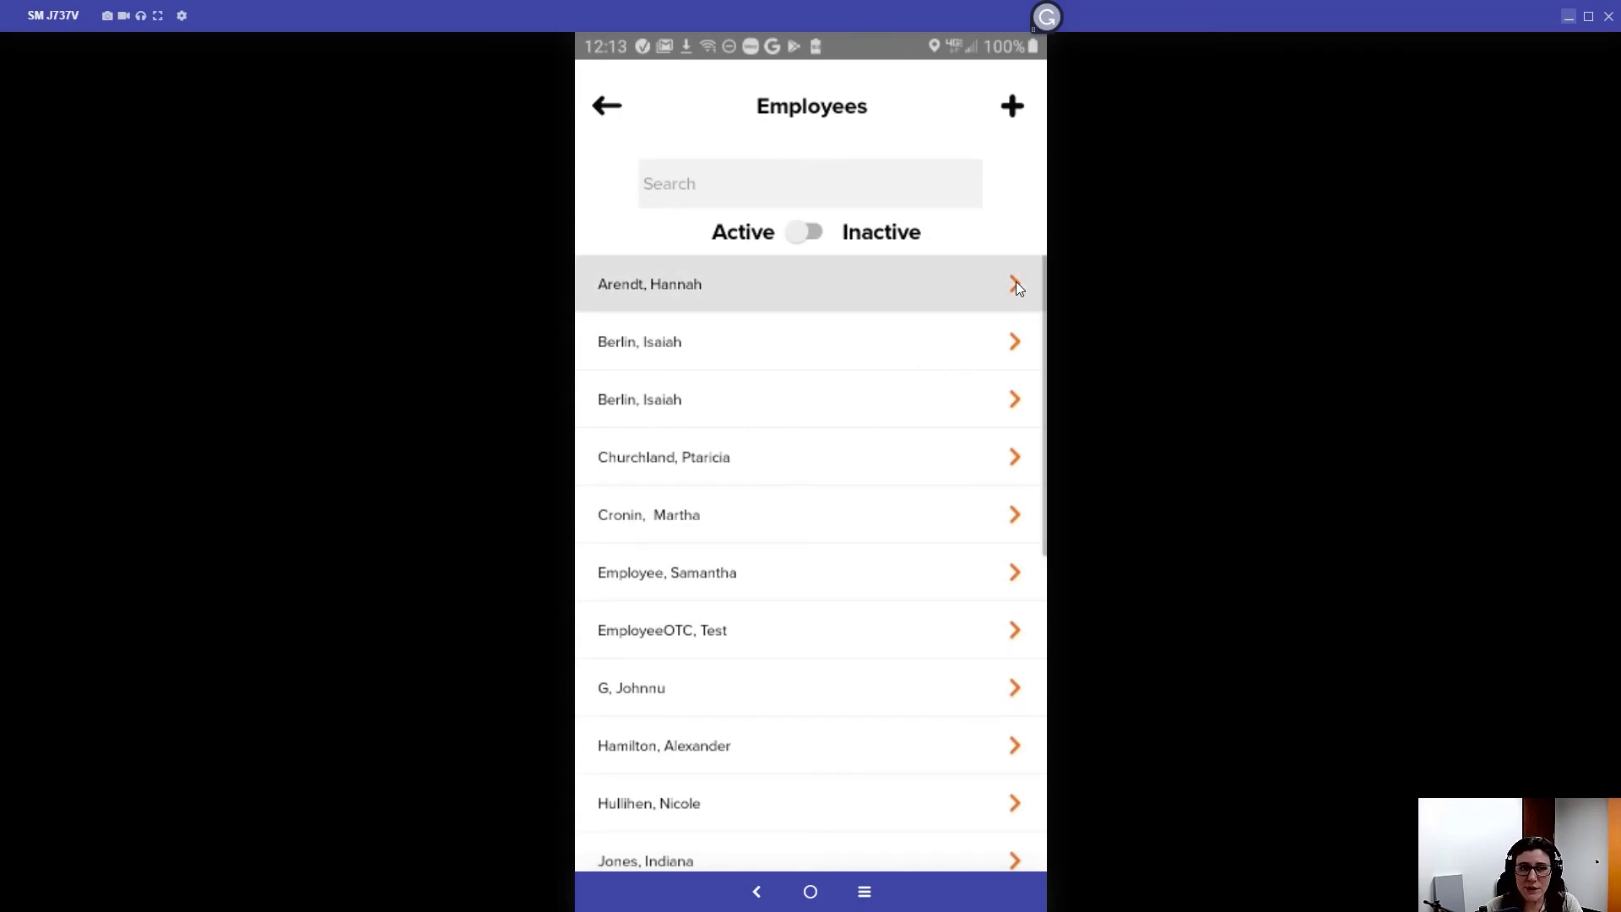
{"action": "scroll", "coordinate": [807, 254], "scroll_direction": "down", "scroll_amount": 2}
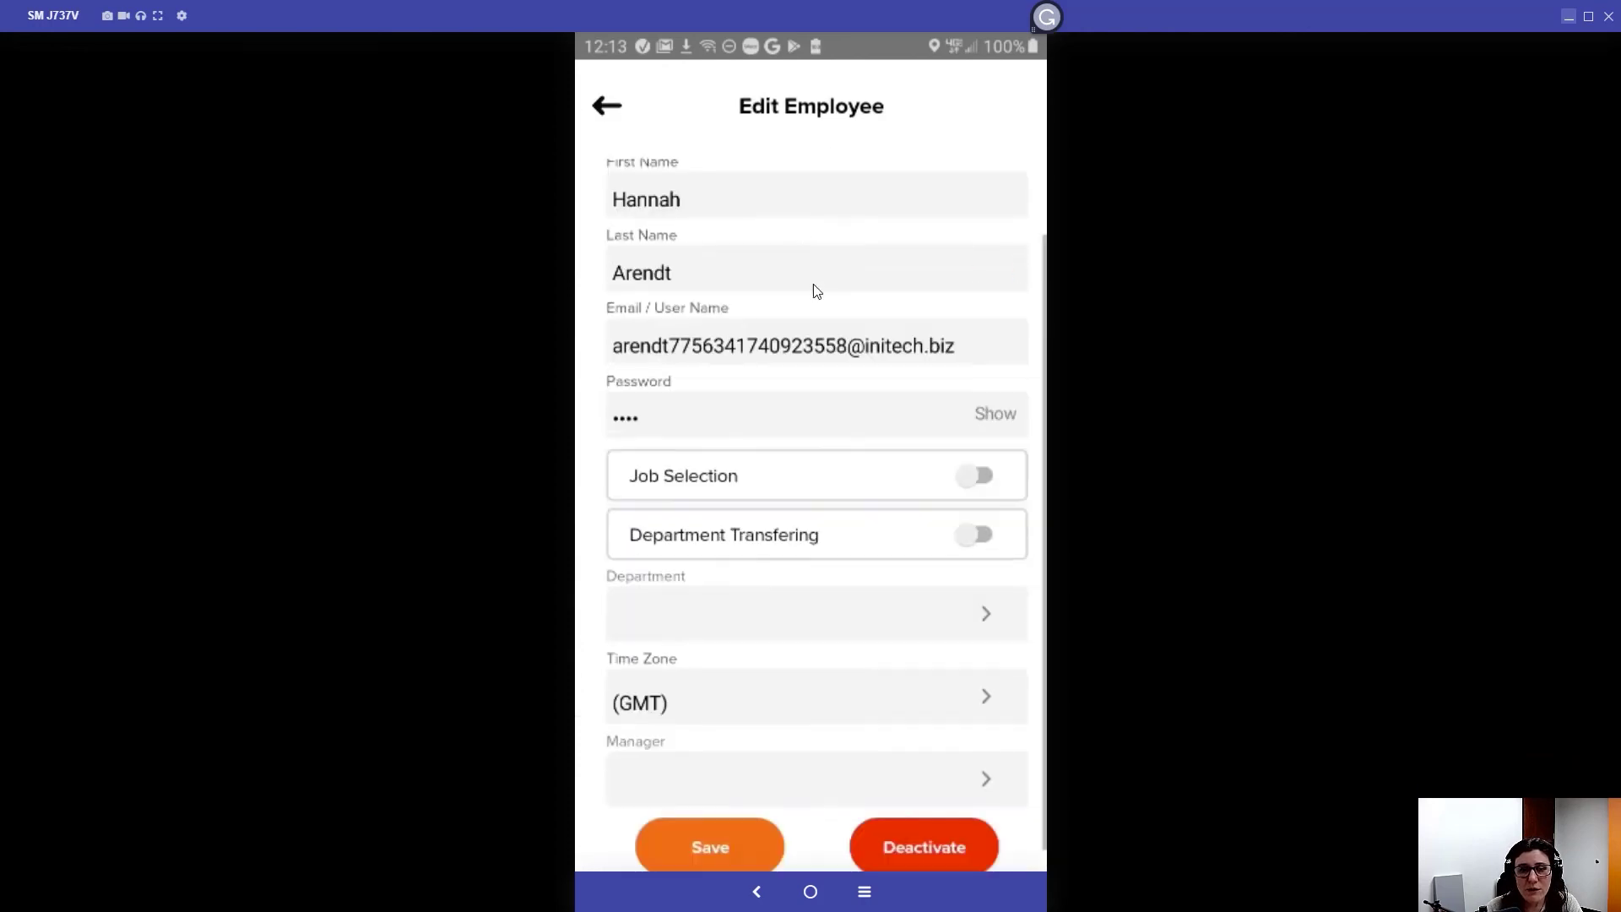
{"action": "scroll", "coordinate": [811, 293], "scroll_direction": "down", "scroll_amount": 1}
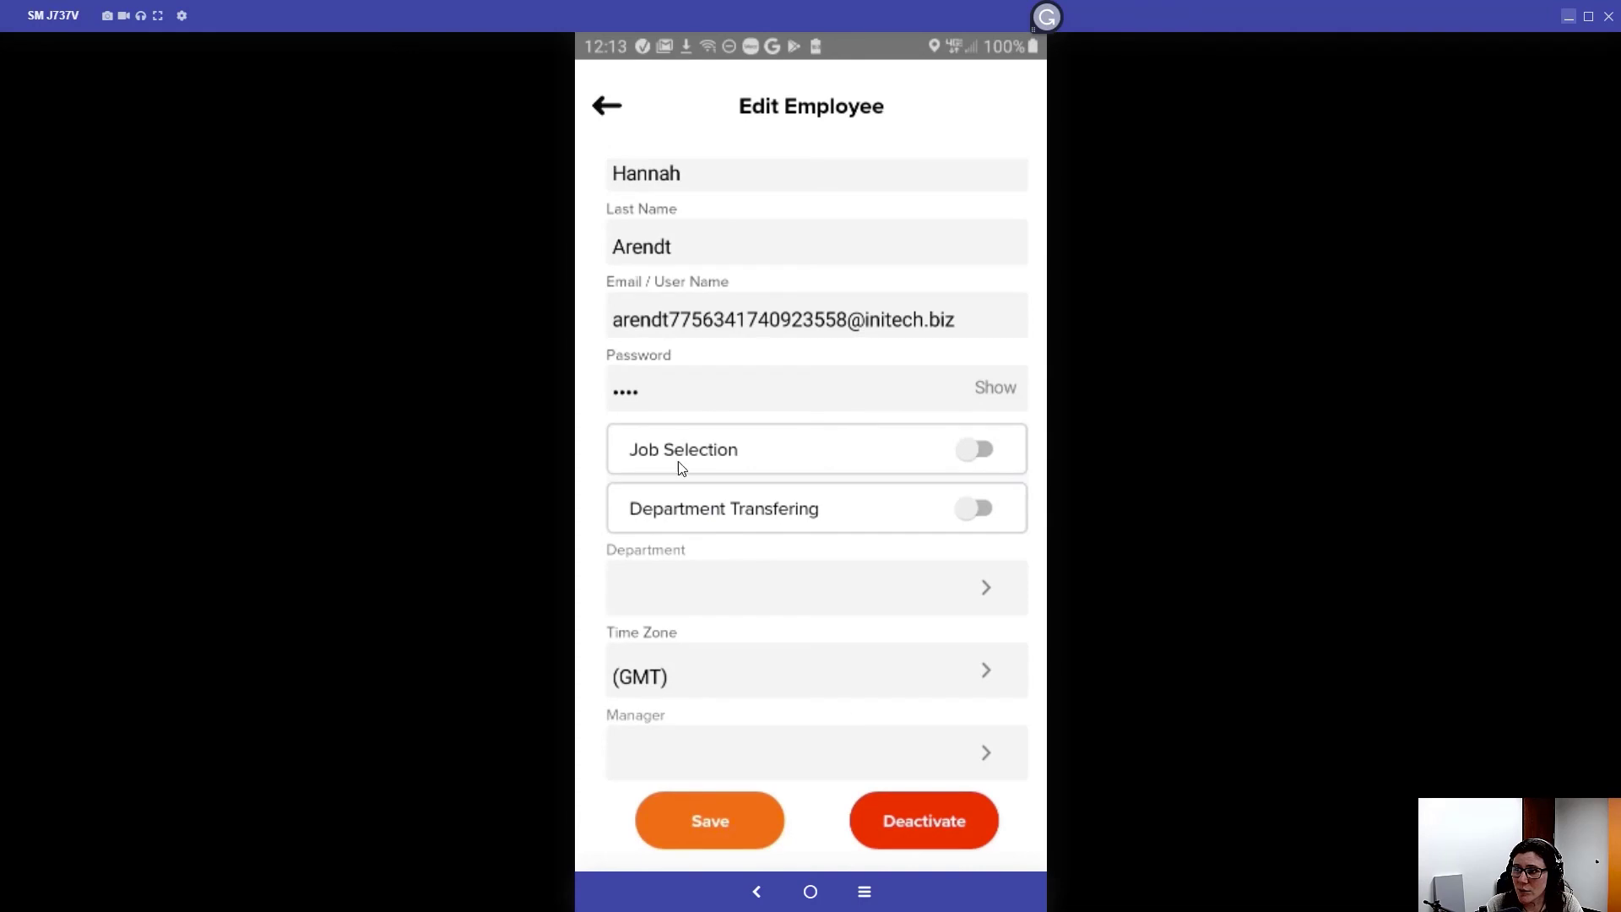
{"action": "left_click", "coordinate": [603, 107]}
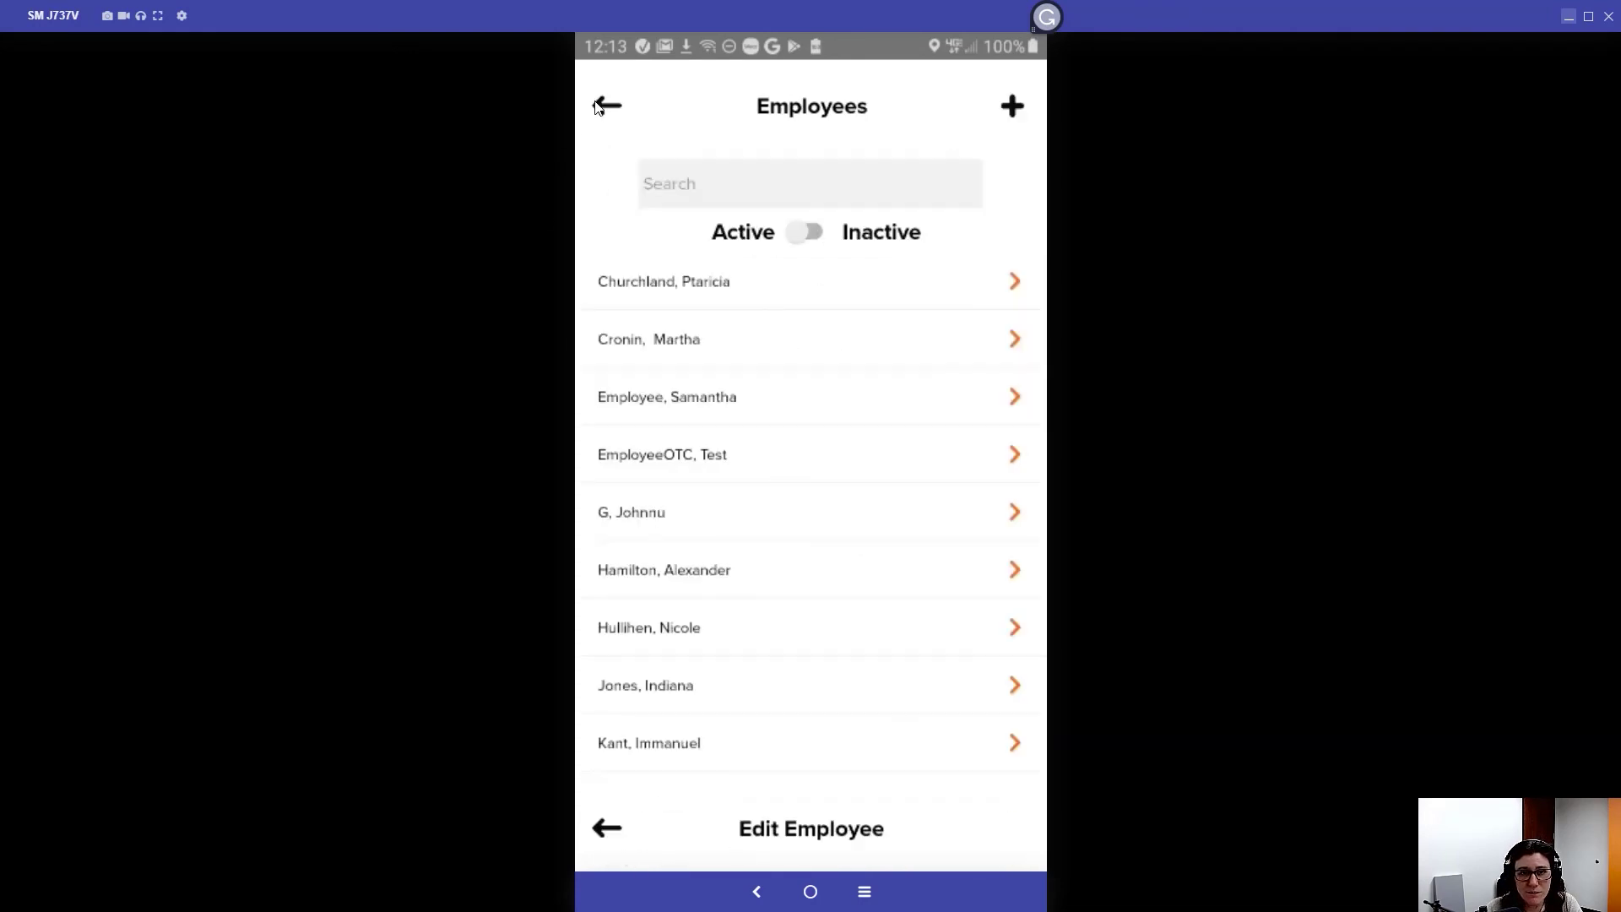
{"action": "left_click", "coordinate": [614, 115]}
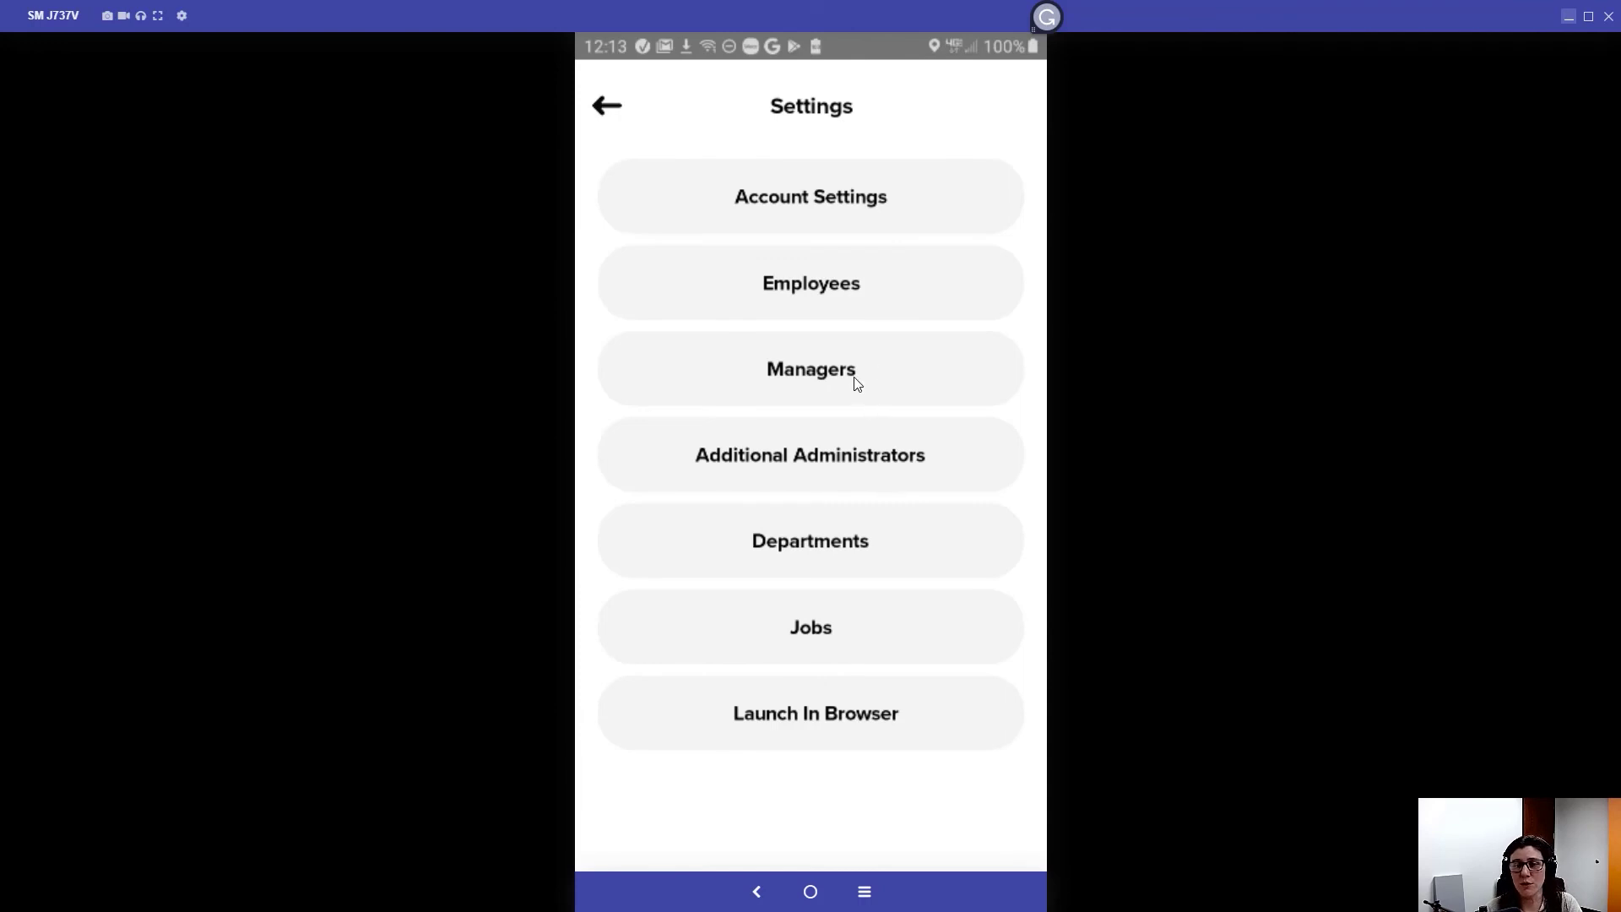
{"action": "left_click", "coordinate": [840, 557]}
{"action": "left_click", "coordinate": [794, 261]}
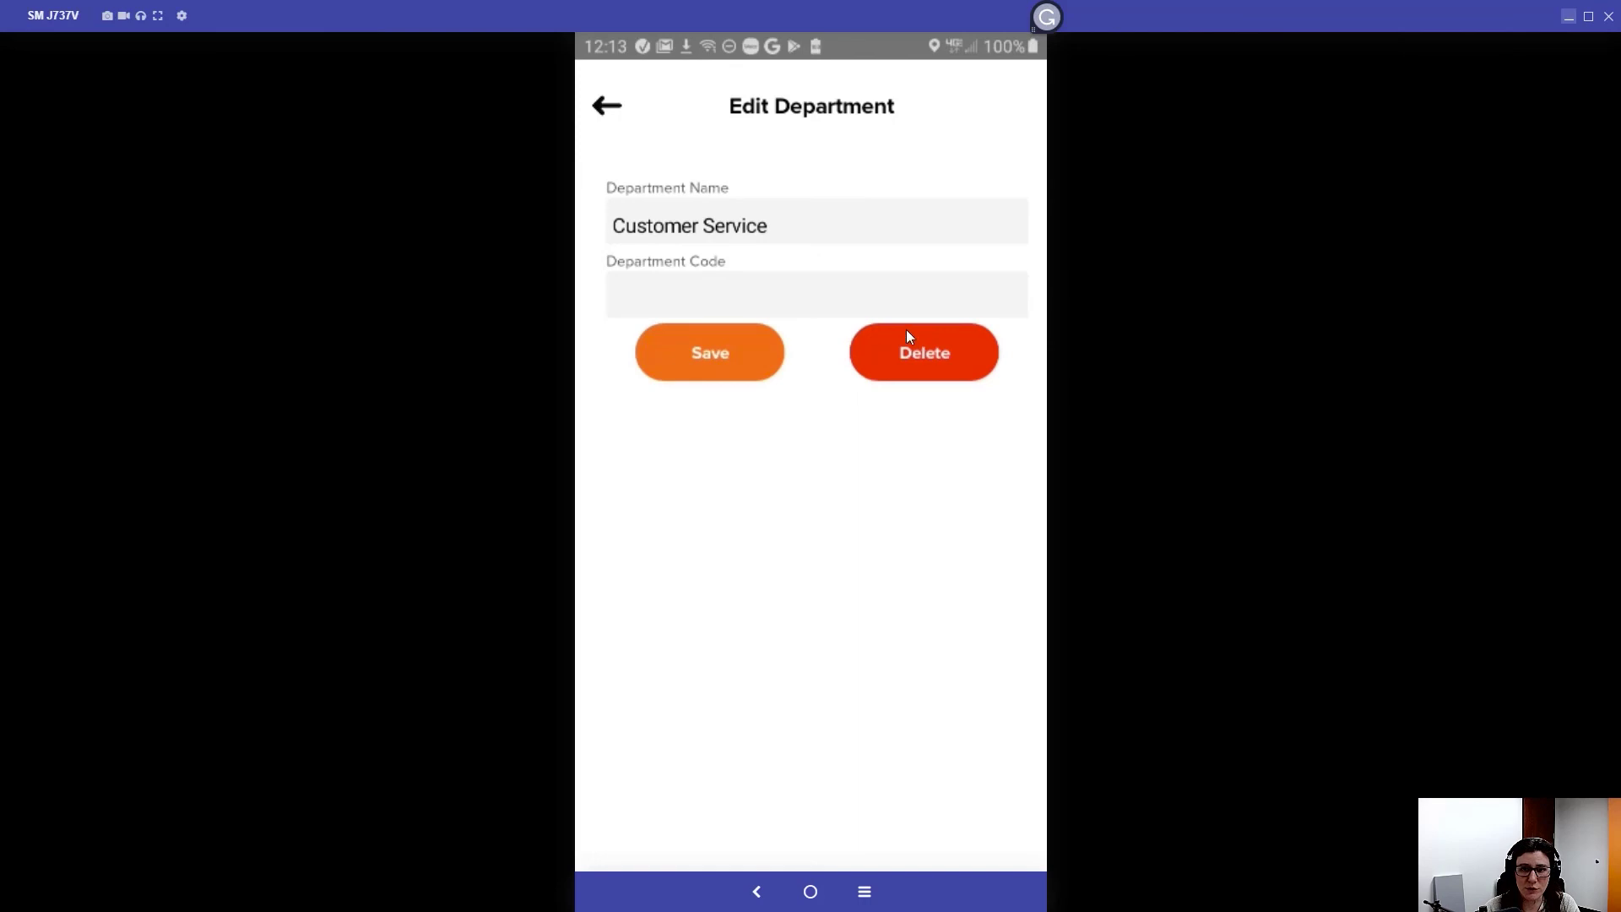
{"action": "left_click", "coordinate": [608, 107]}
{"action": "left_click", "coordinate": [608, 106]}
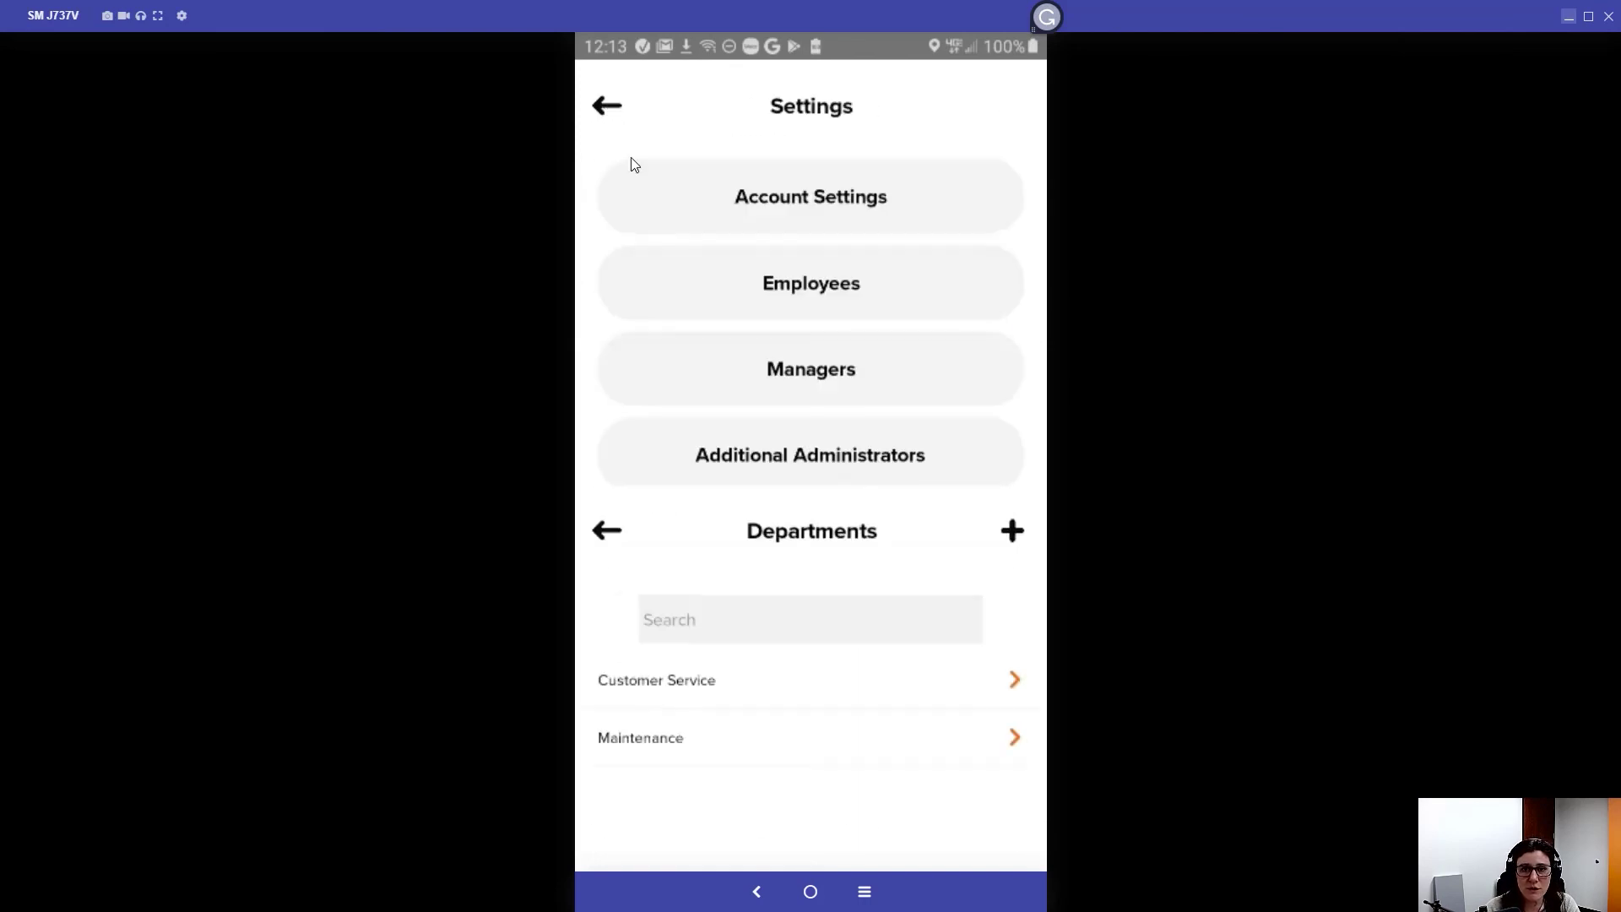
{"action": "left_click", "coordinate": [603, 106]}
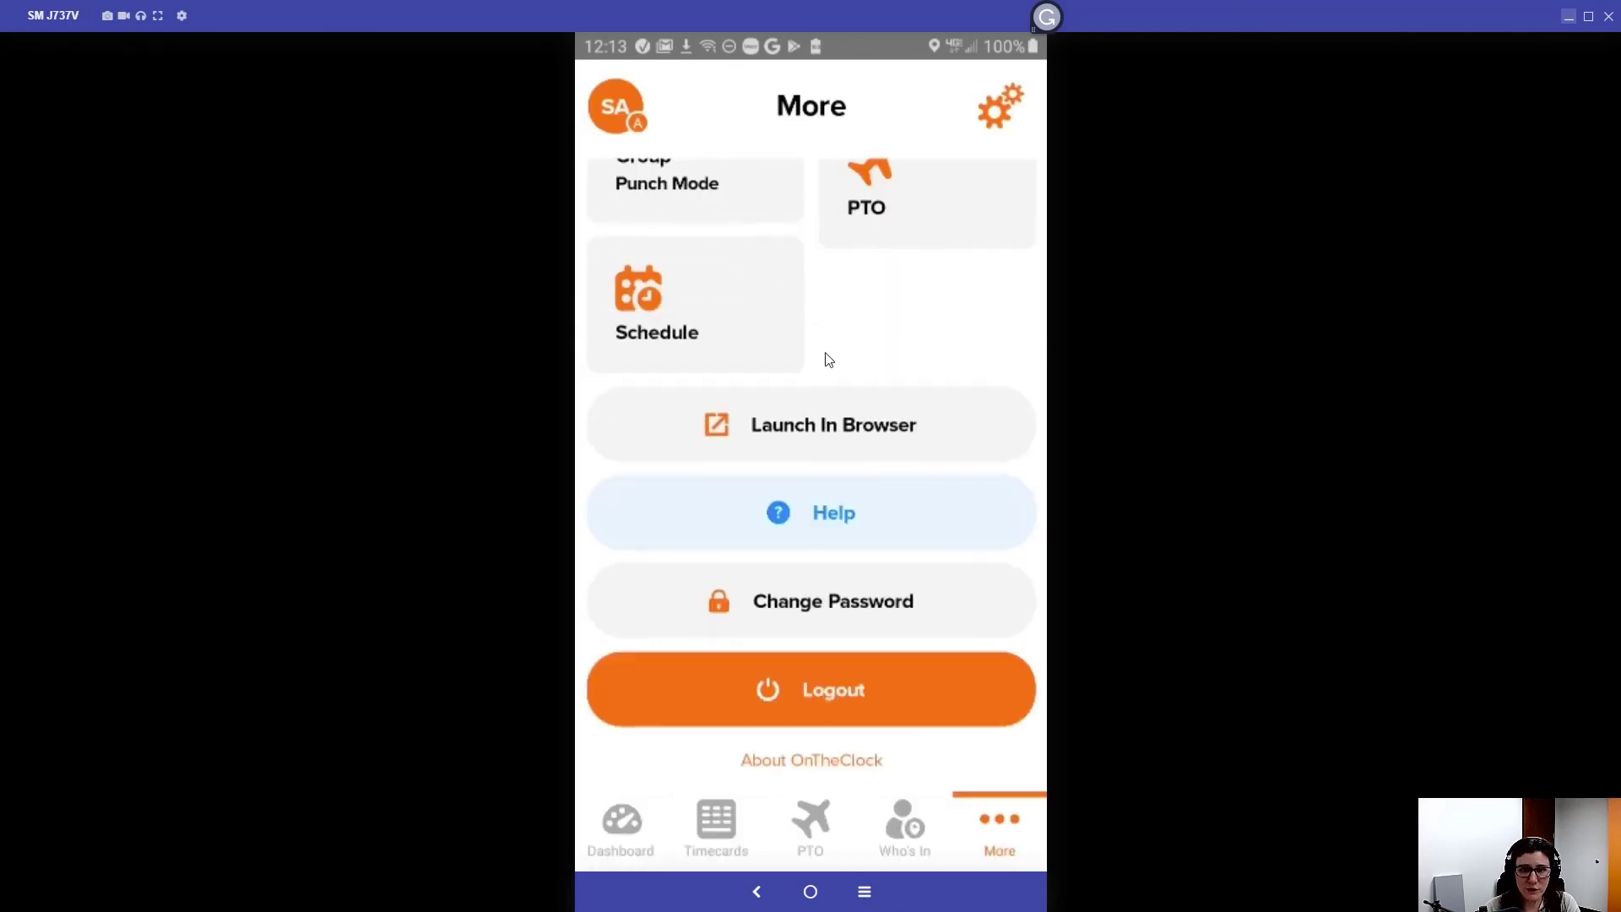
{"action": "scroll", "coordinate": [956, 442], "scroll_direction": "up", "scroll_amount": 5}
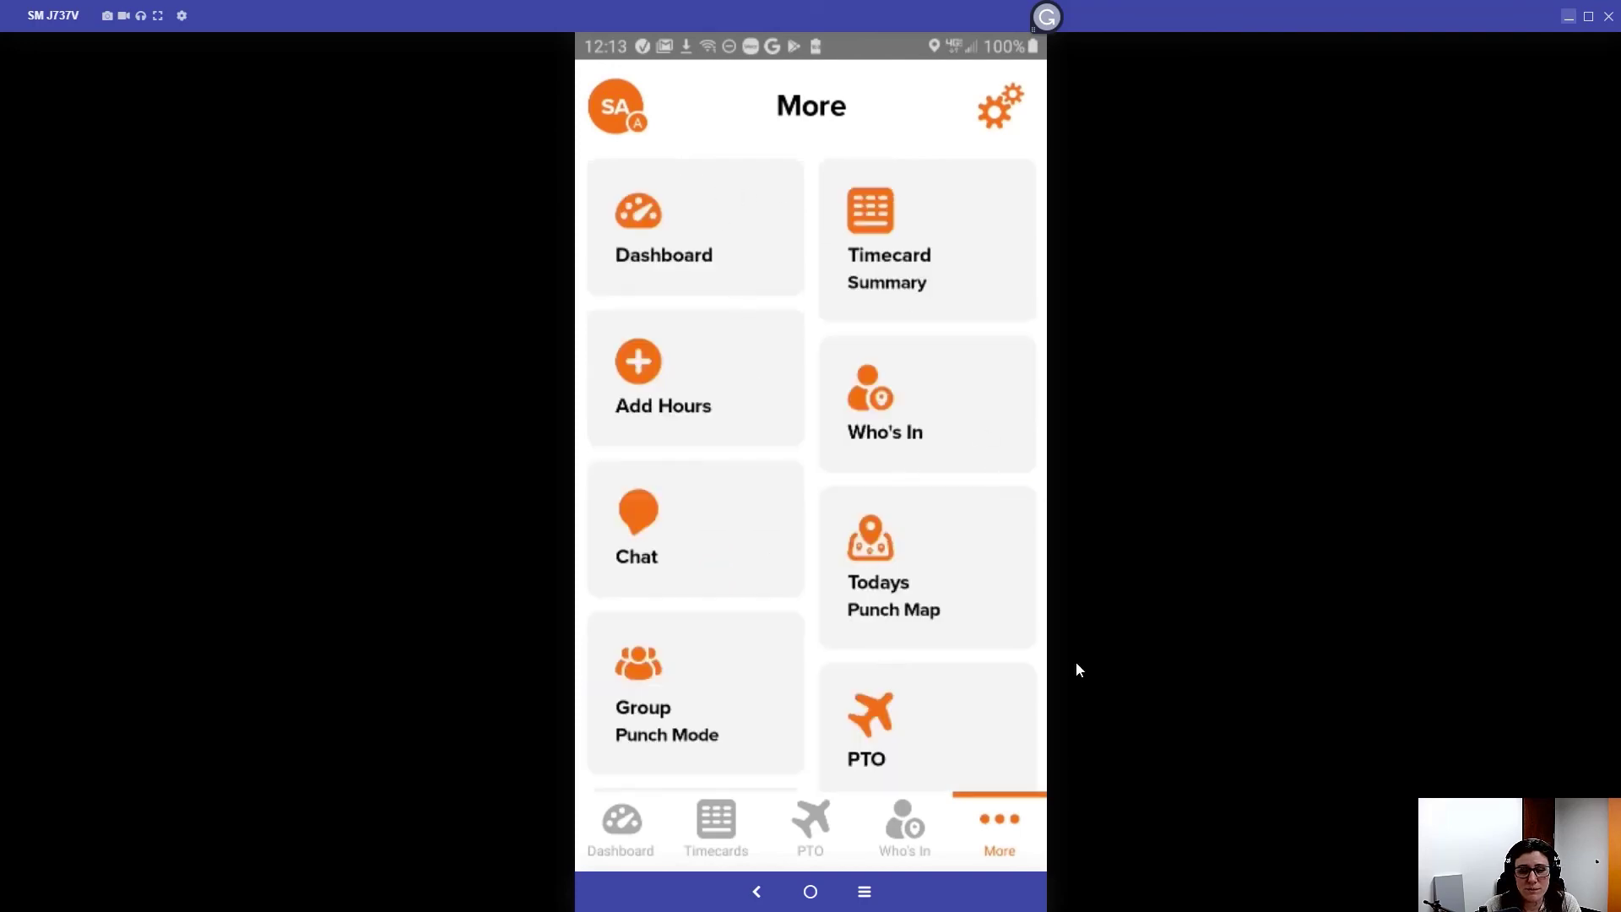
Show the dashboard with pay-period hours and in/out counts.
{"action": "left_click", "coordinate": [694, 229]}
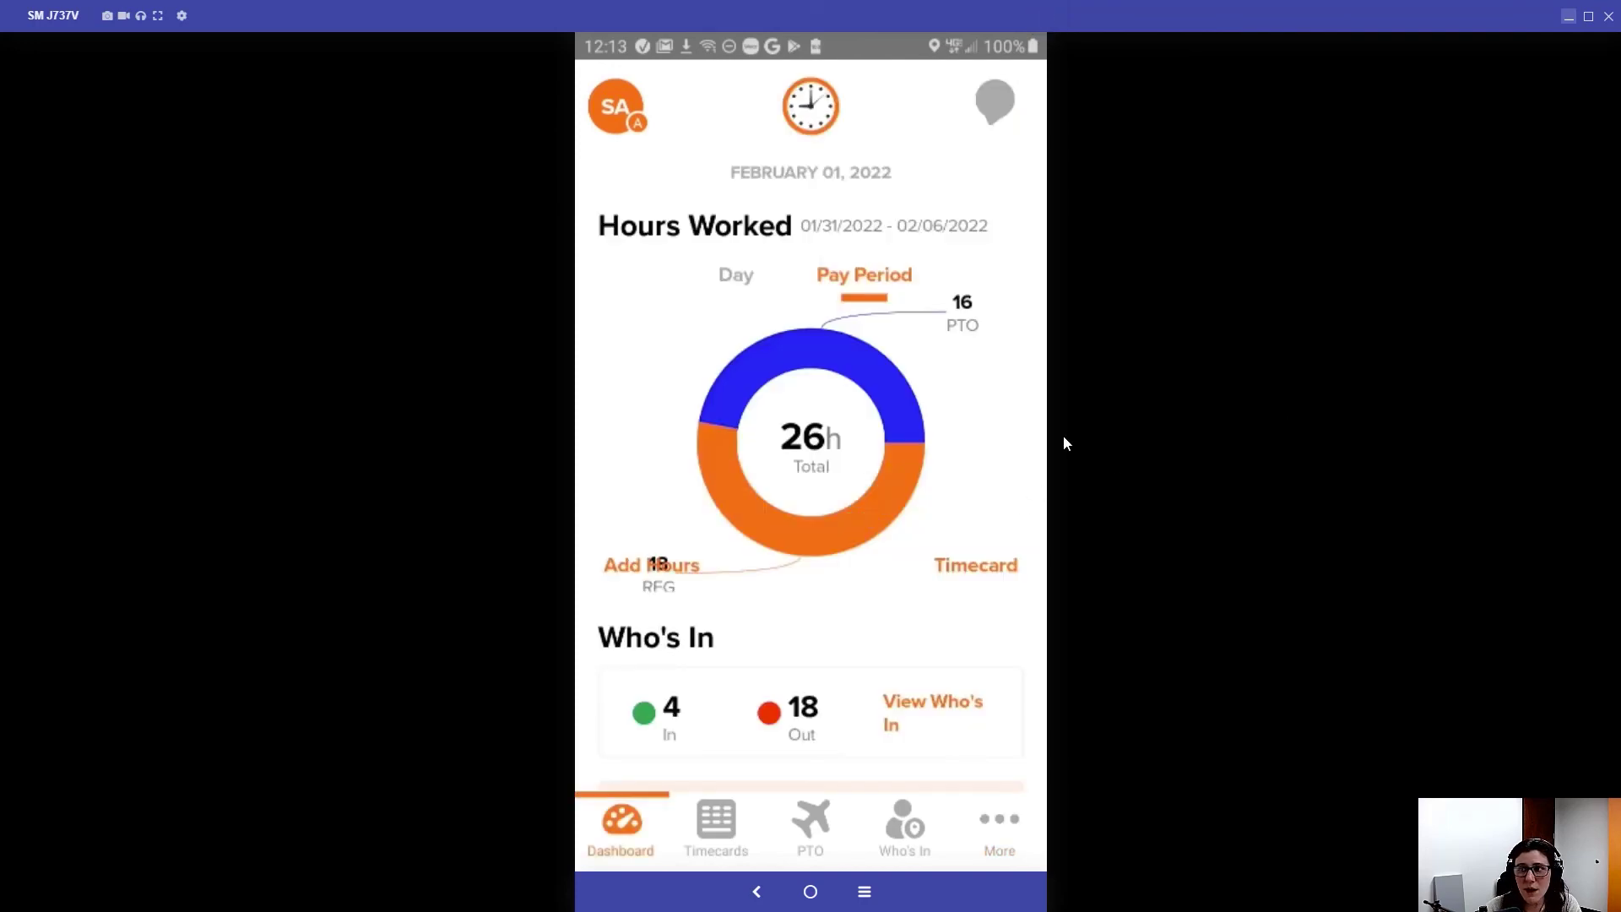